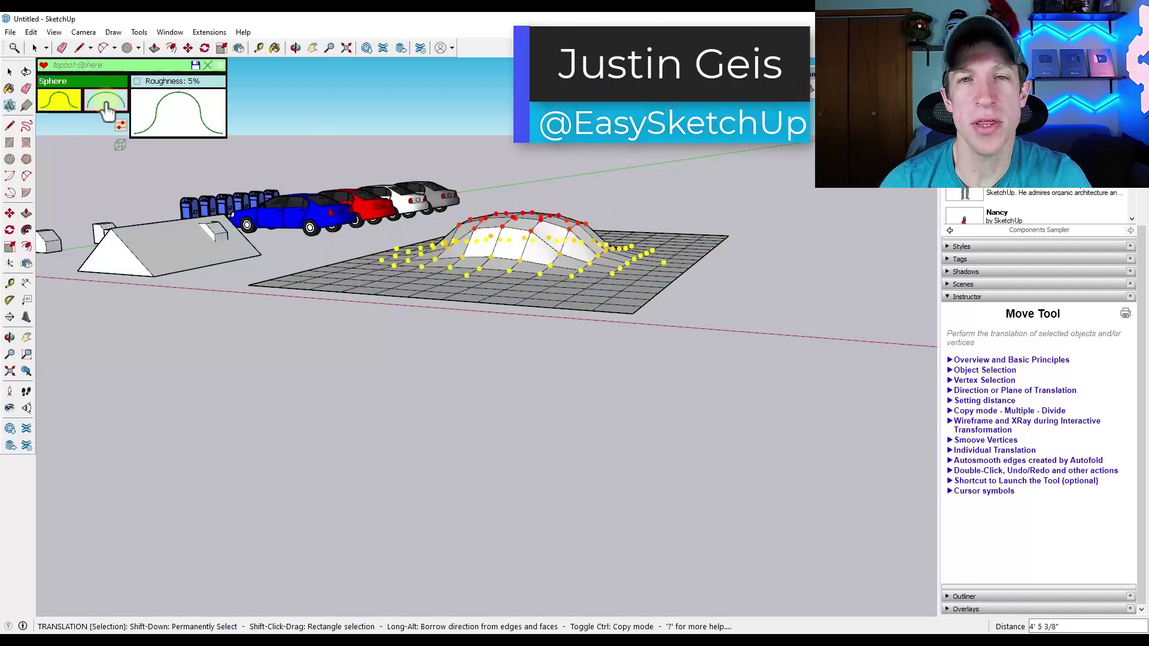
- Change the terrain deformation's falloff curve from Sphere to Smooth and adjust its degree
click(172, 113)
click(65, 81)
click(46, 102)
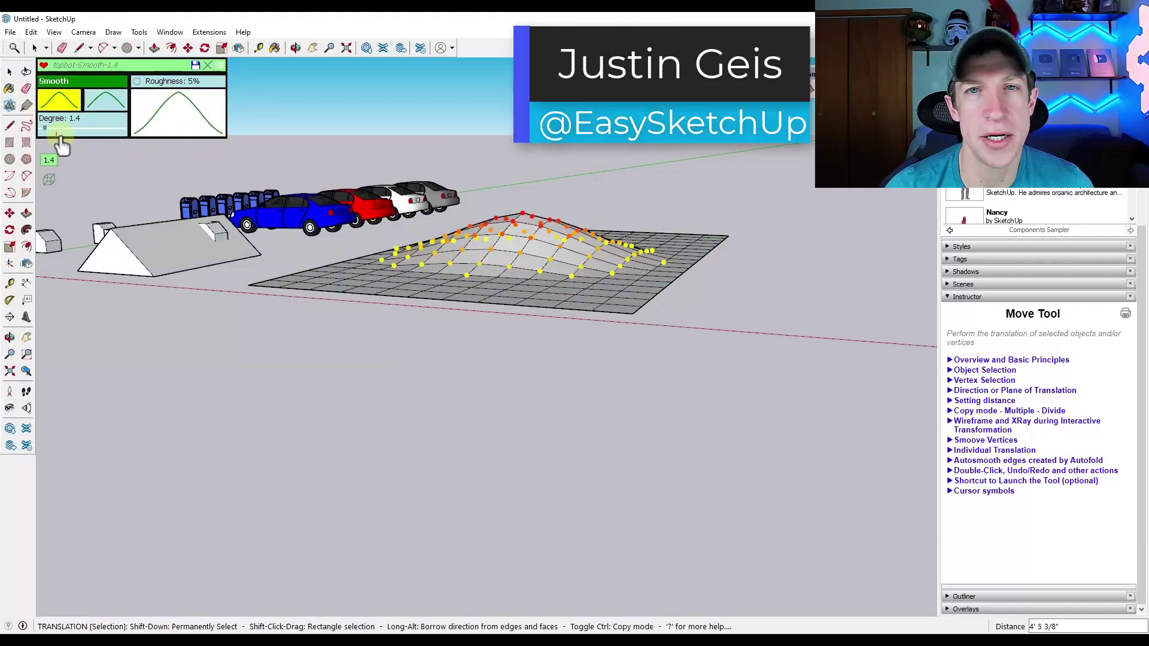
drag(59, 141, 67, 146)
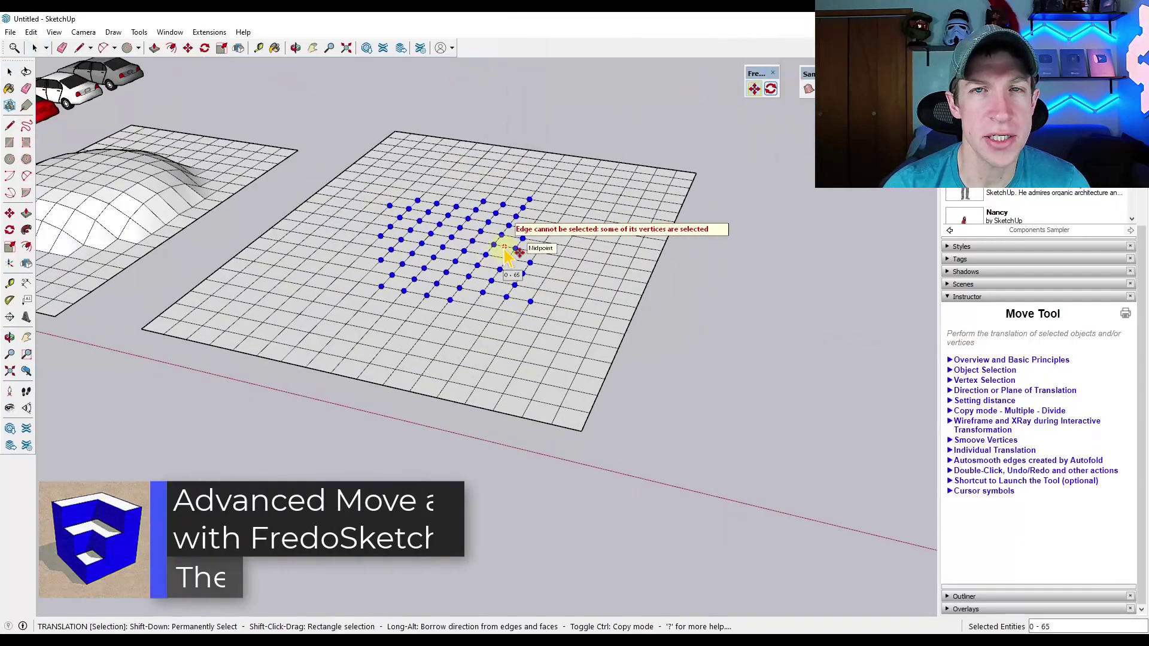
- Add vertex patches near two opposite corners of the second grid to the central selection and raise them with smooth falloff
key(Tab)
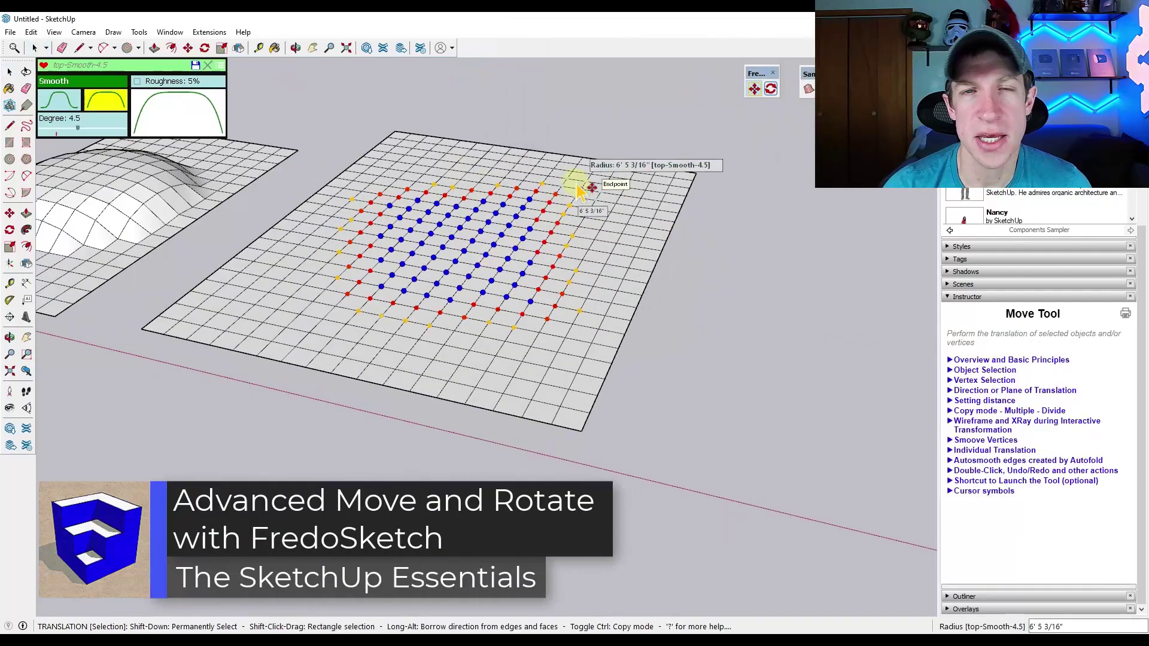
shift+drag(563, 170, 676, 214)
shift+drag(222, 278, 350, 352)
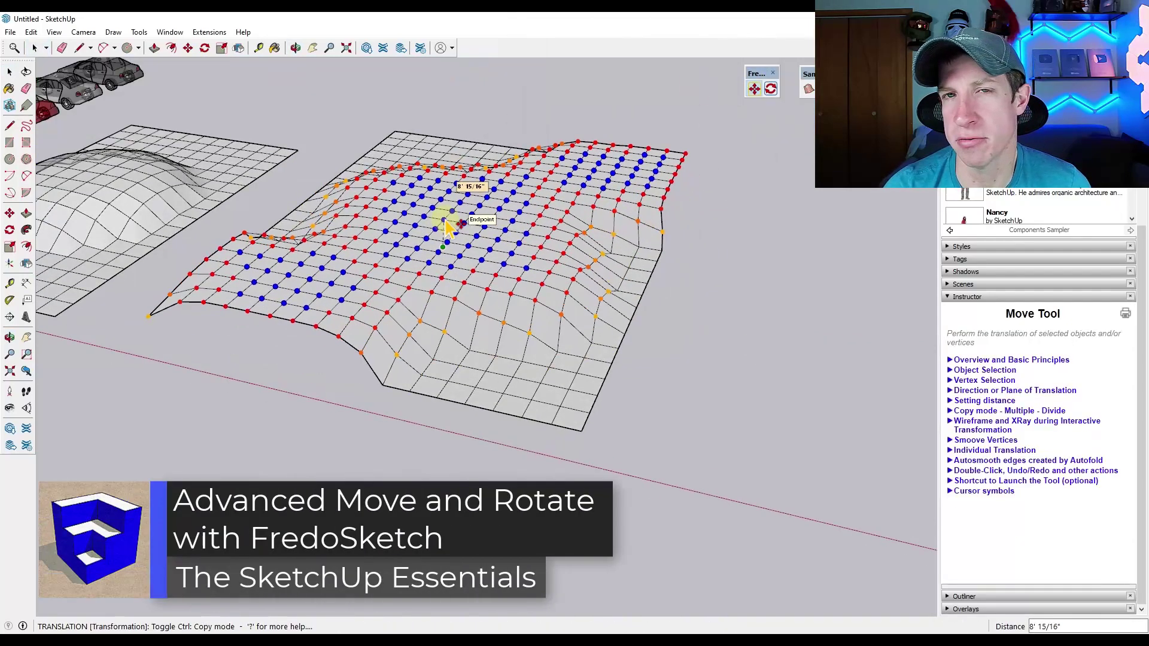
middle_drag(449, 213, 527, 179)
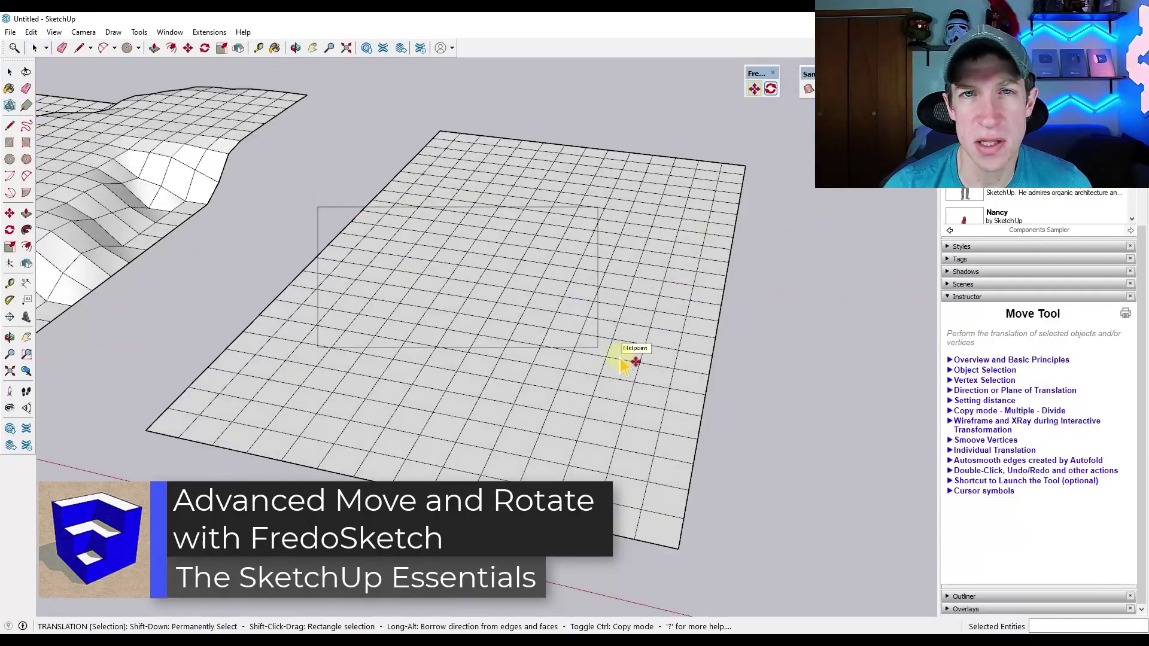
- Set the falloff for the third grid's selected vertices to top Bezier and pick the patch to move it
middle_drag(620, 359, 605, 290)
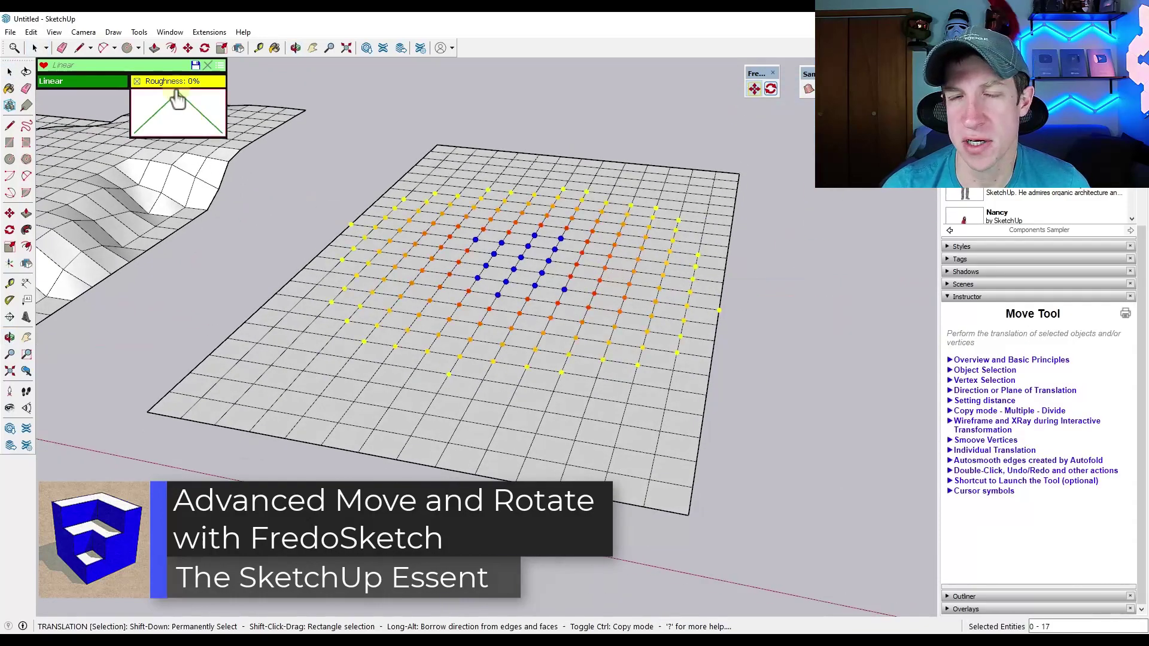
click(81, 81)
click(37, 86)
click(119, 139)
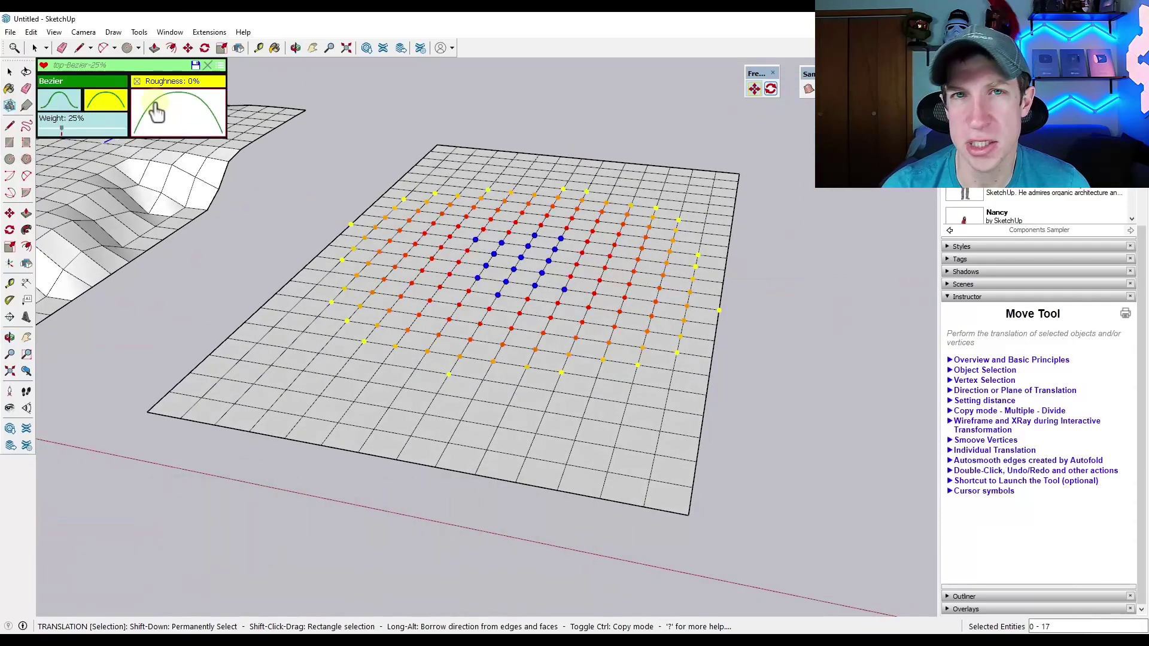
scroll(177, 85, up, 5)
click(521, 257)
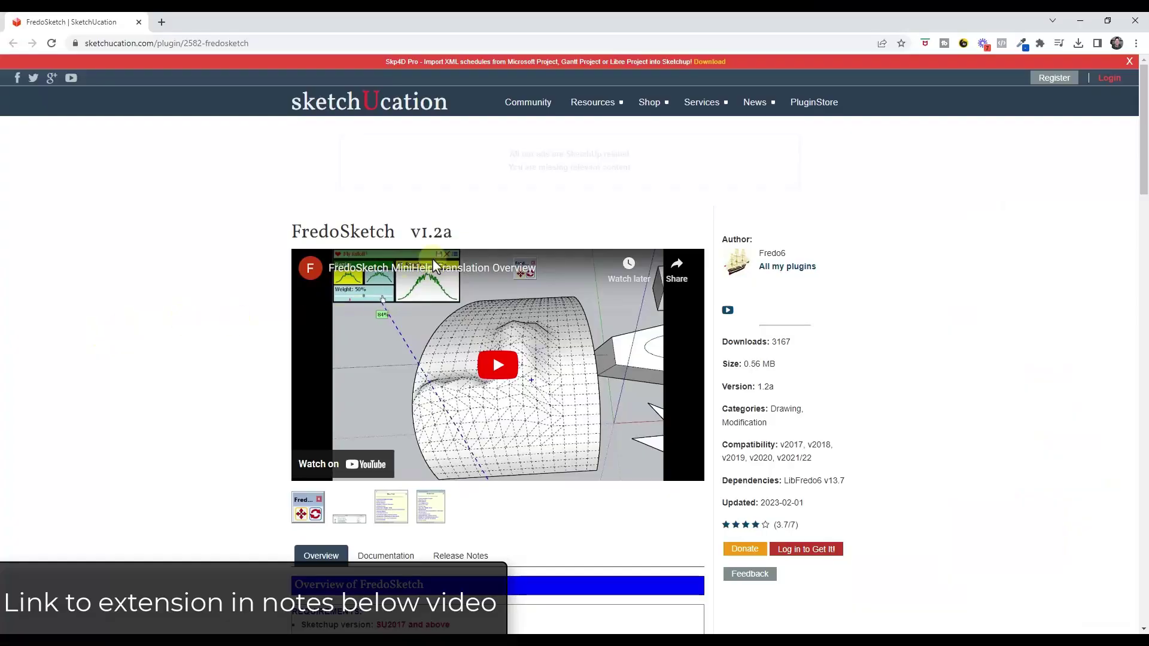
- Review the requirements and the Move and Rotate feature lists on SketchUcation's FredoSketch plugin page in the browser
scroll(418, 263, down, 1)
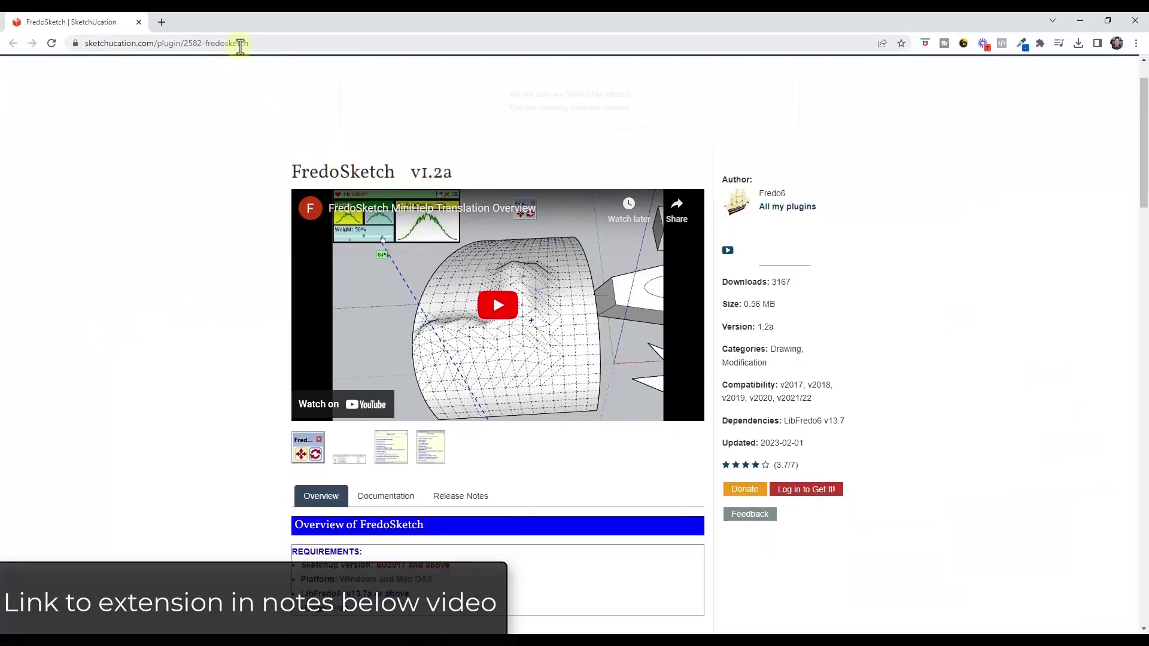
scroll(269, 221, down, 2)
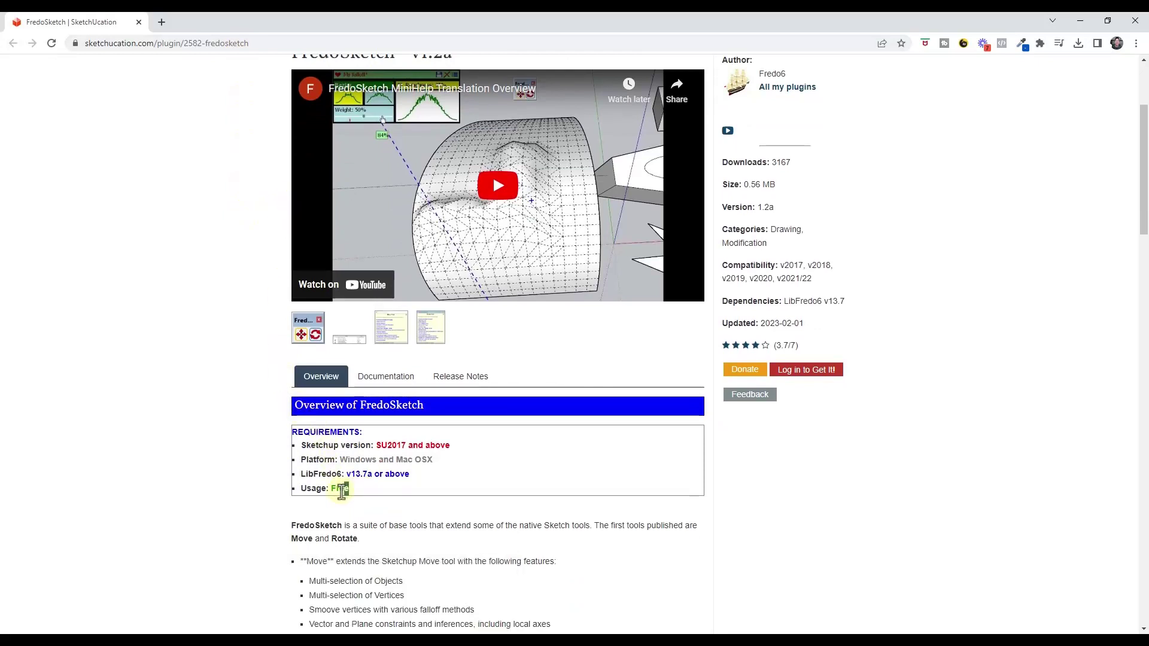
drag(341, 491, 331, 493)
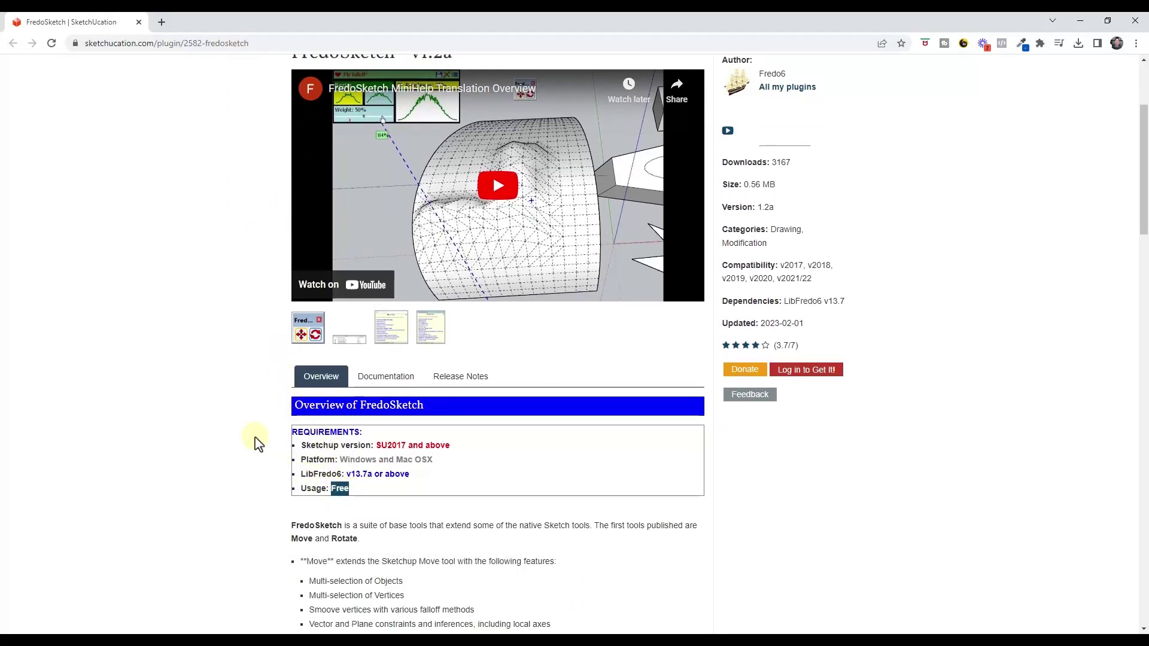
scroll(257, 443, down, 4)
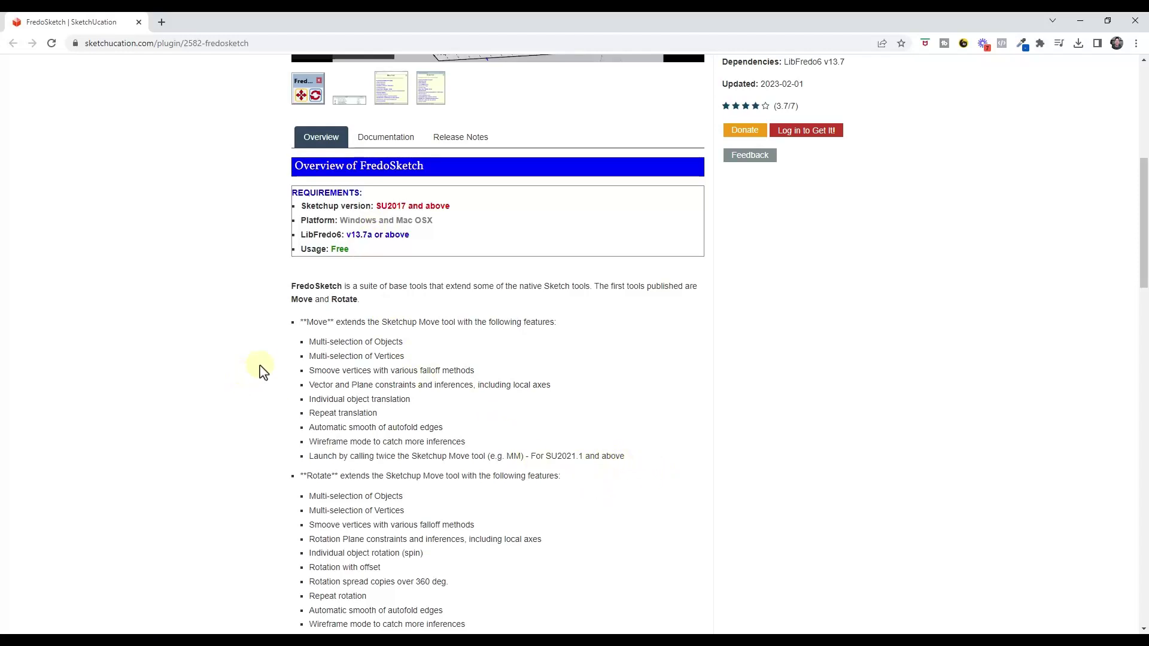
scroll(439, 366, up, 5)
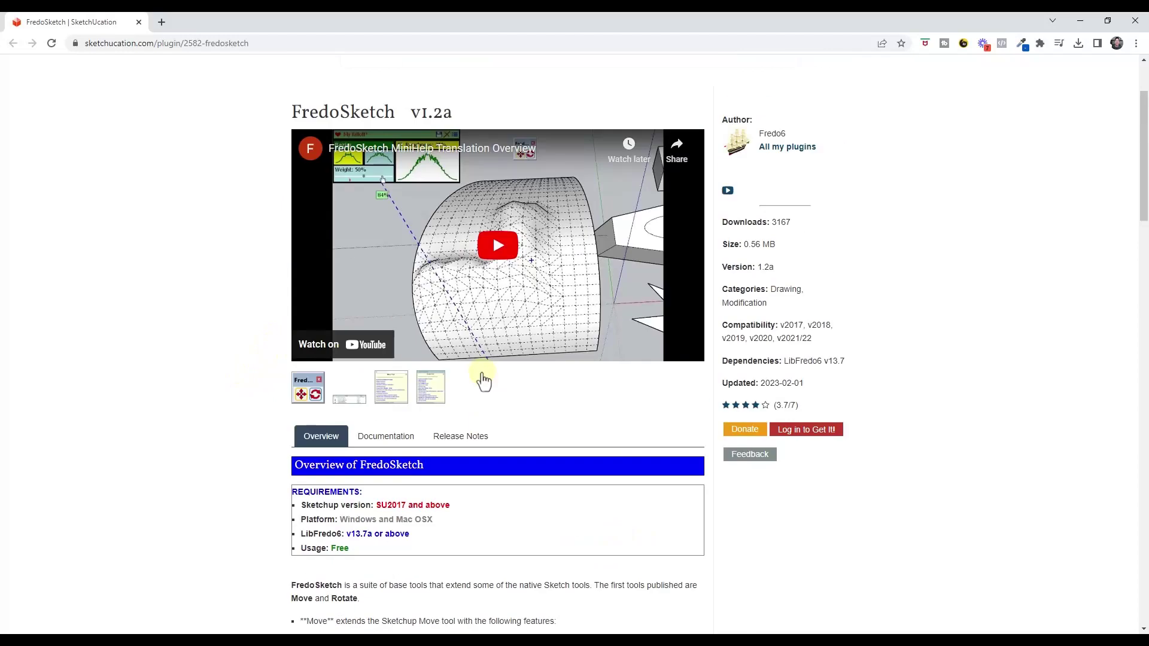
scroll(352, 402, down, 6)
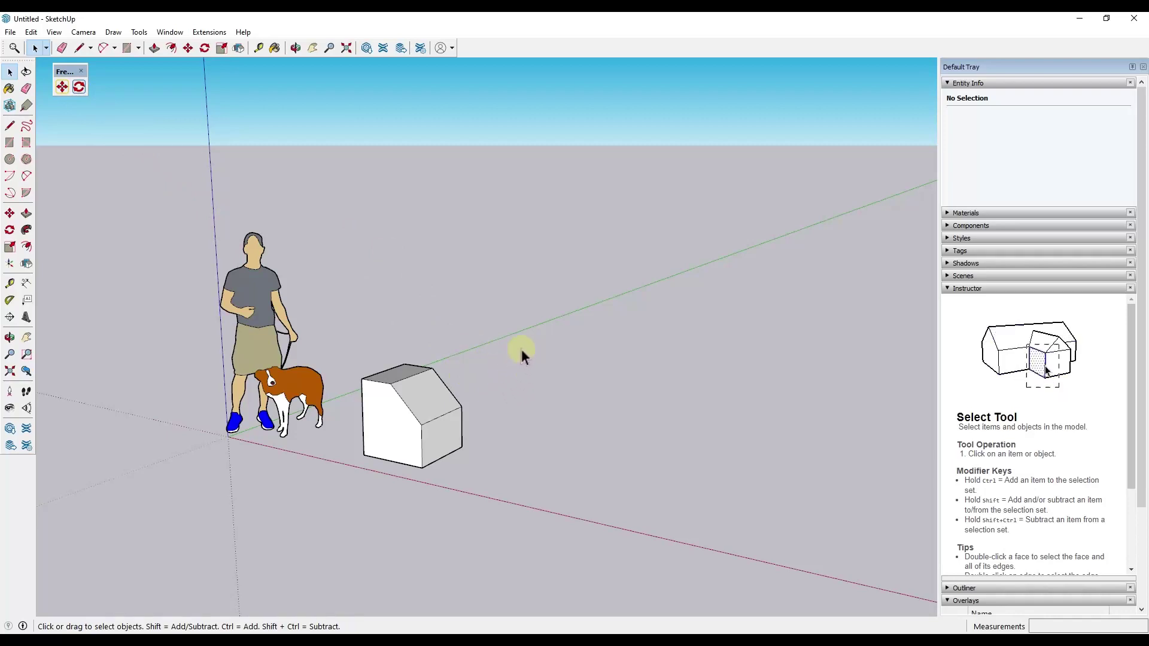
- Start FredoSketch's Move tool in SketchUp and read its help on overview, object selection and vertex selection
scroll(529, 381, up, 1)
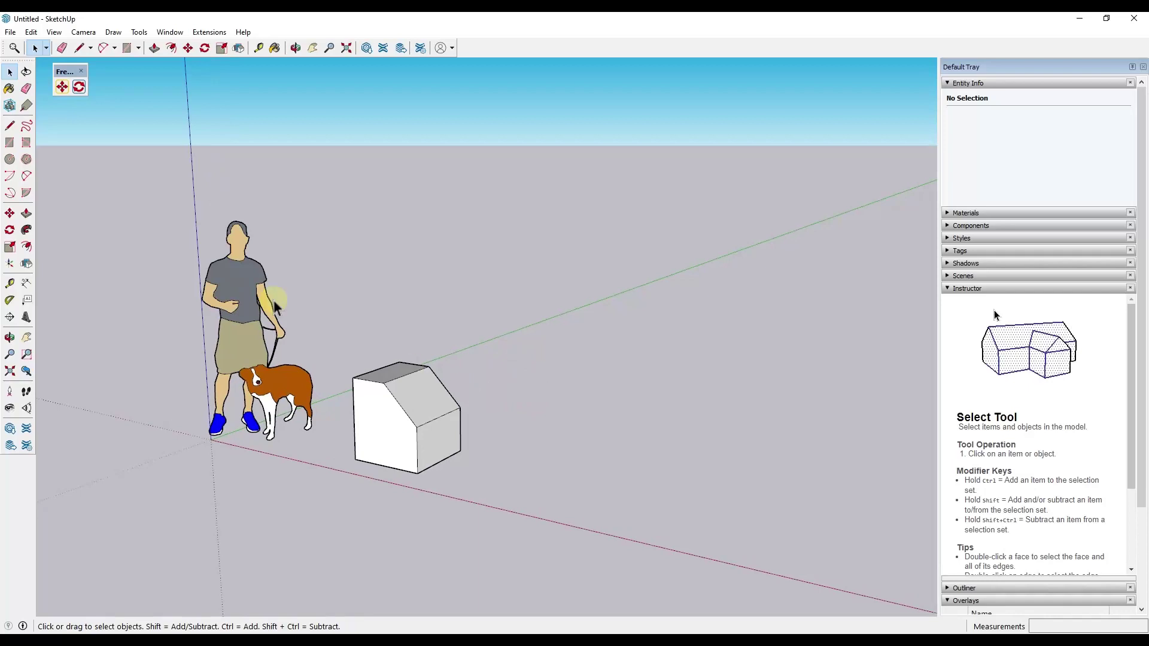
click(62, 88)
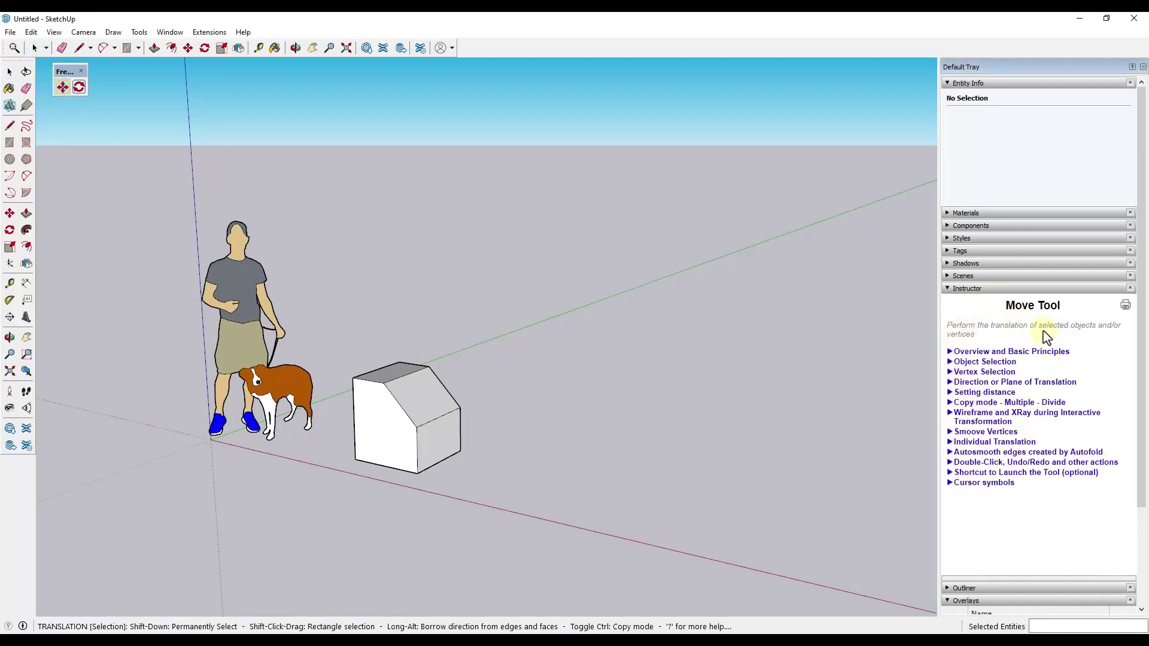
click(984, 354)
click(987, 353)
click(982, 363)
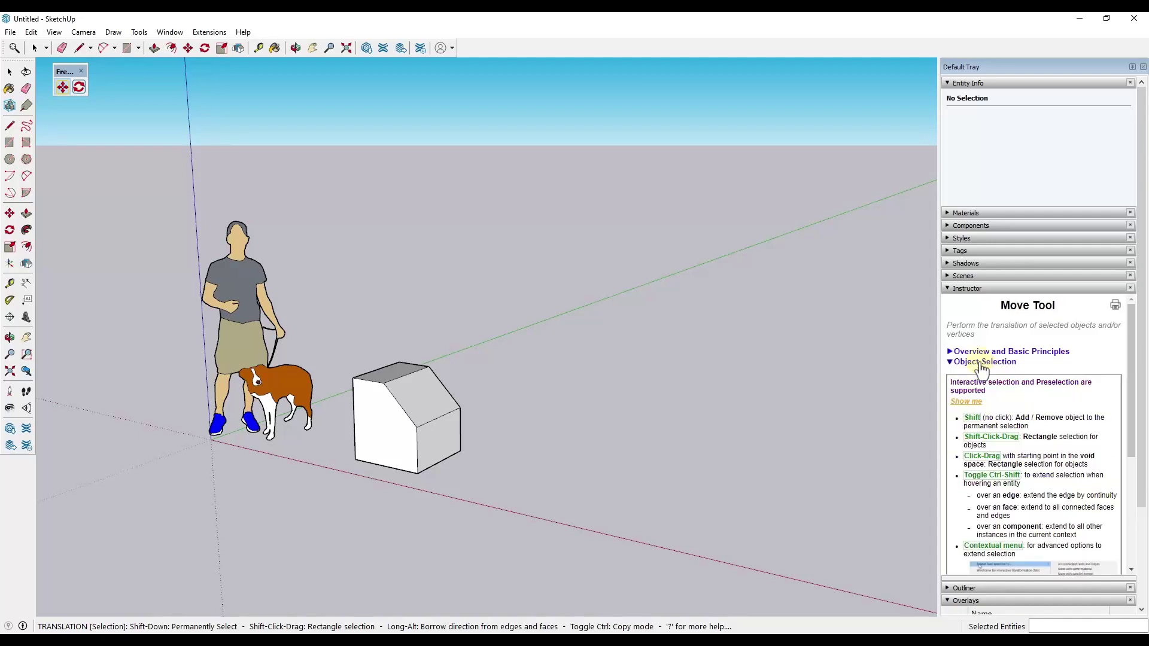
click(981, 363)
click(984, 372)
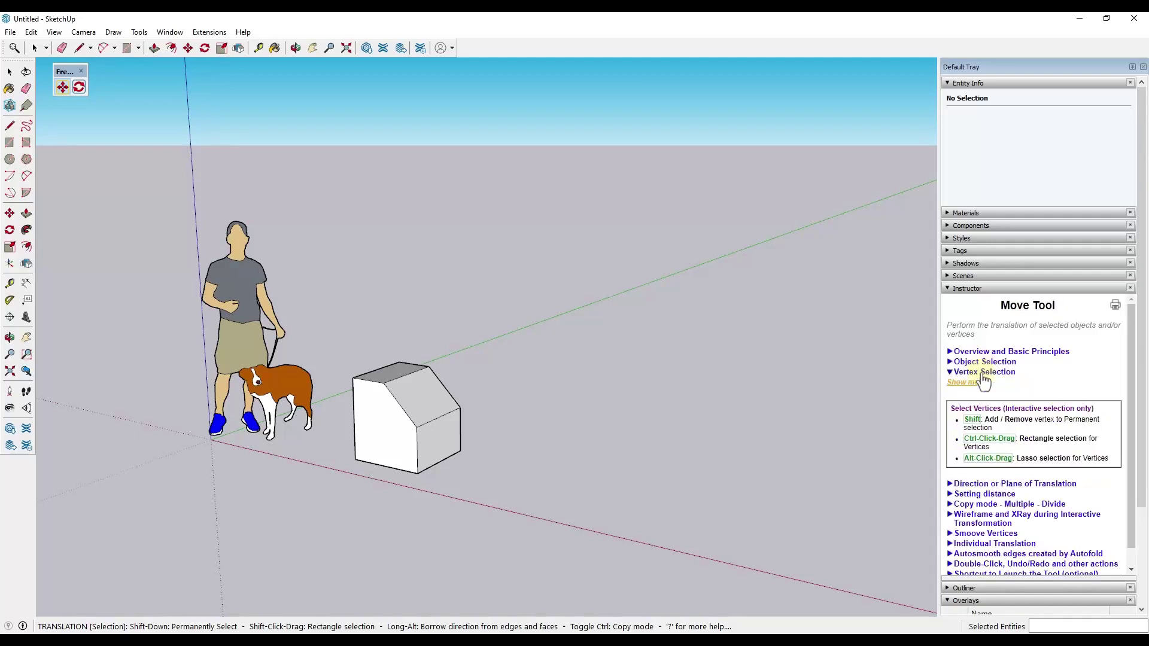
click(982, 372)
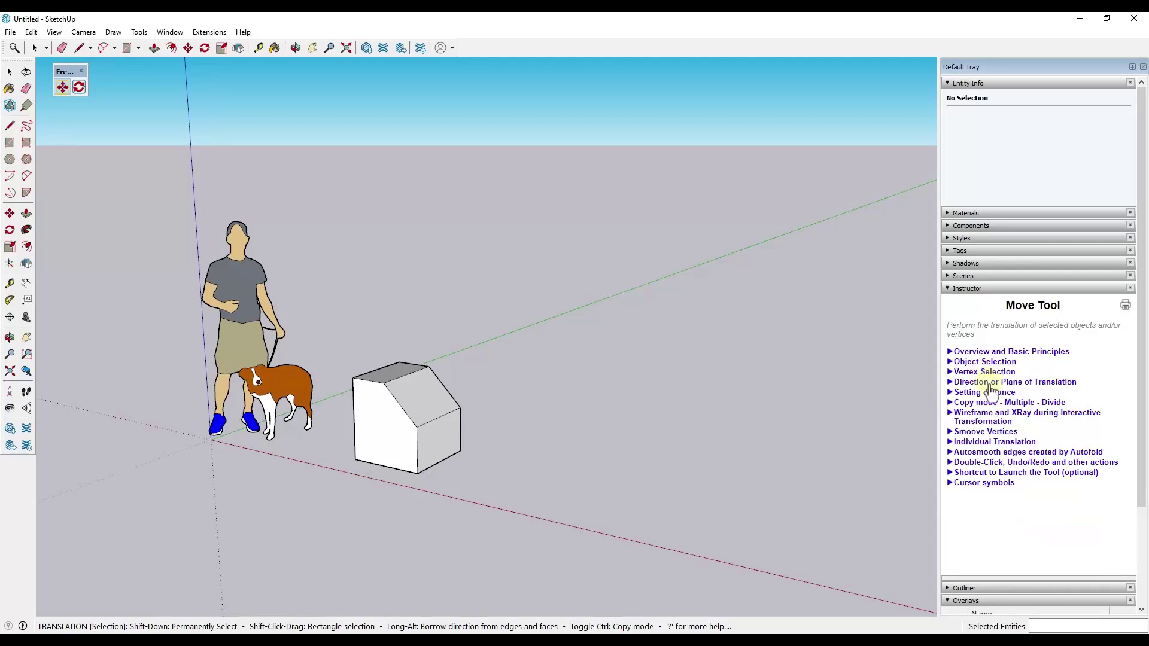
- Read the help on translation direction and setting distance, and view the FredoSketch MiniHelp Translation Overview video on YouTube
click(990, 383)
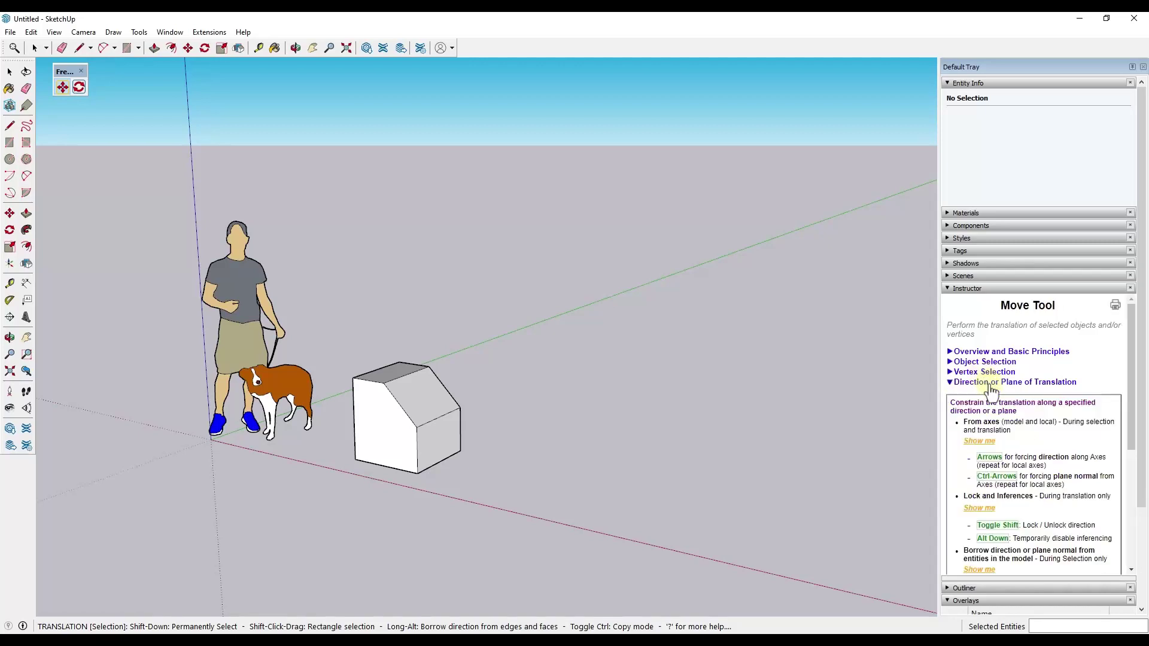
click(990, 383)
click(987, 395)
click(987, 395)
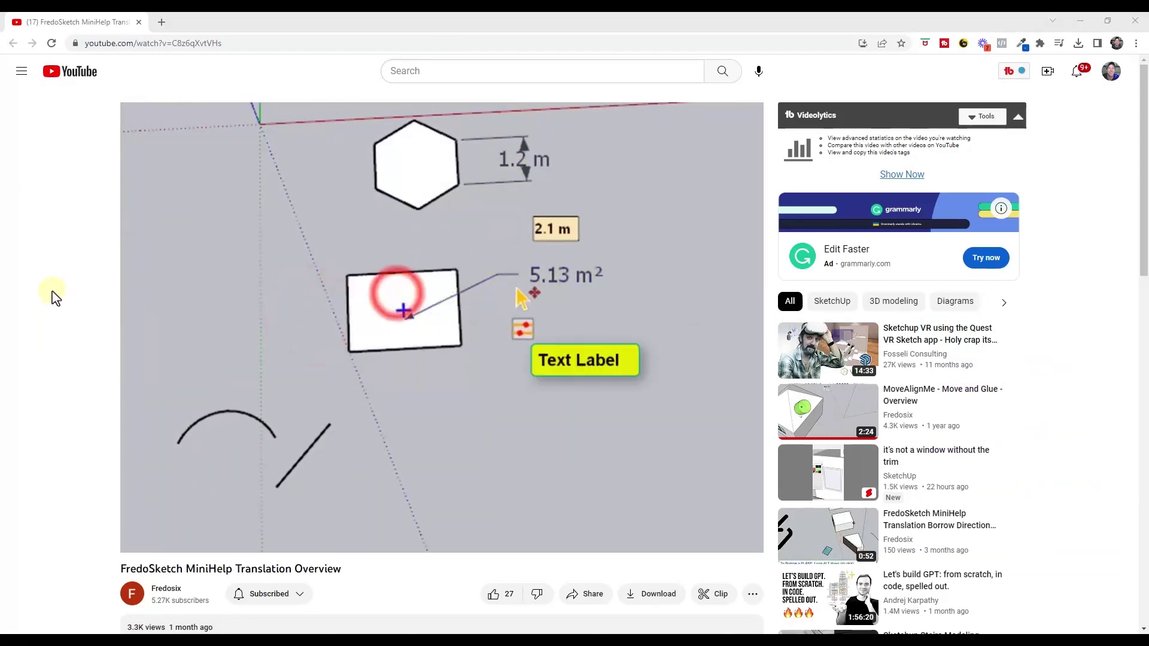
scroll(60, 290, down, 1)
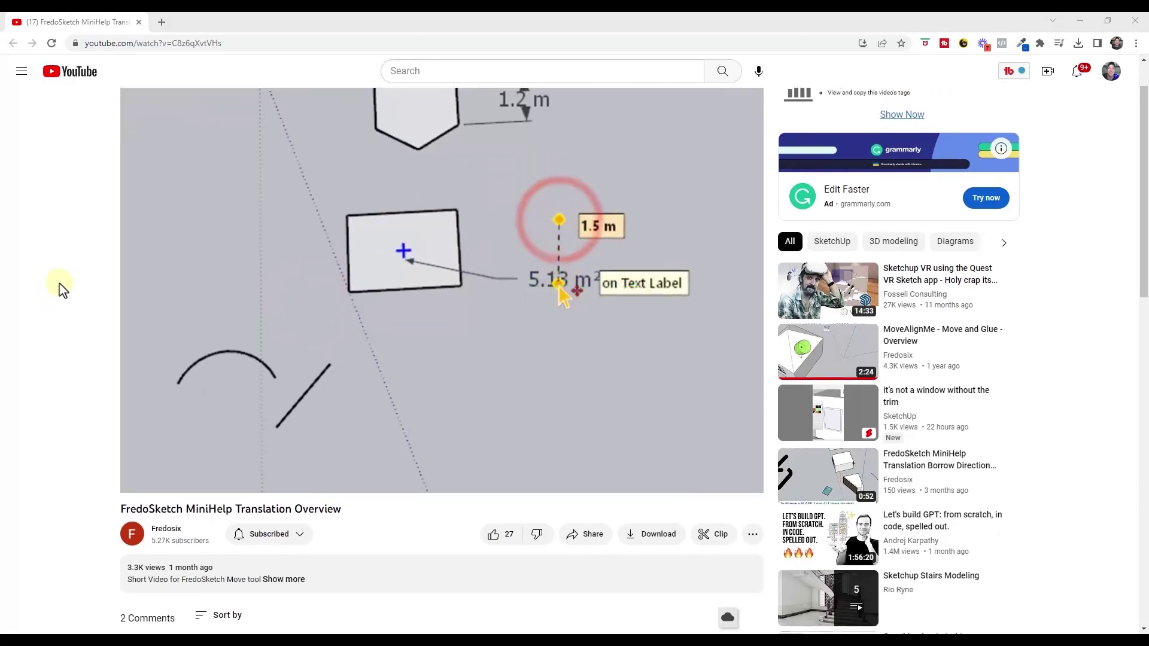
scroll(60, 290, up, 1)
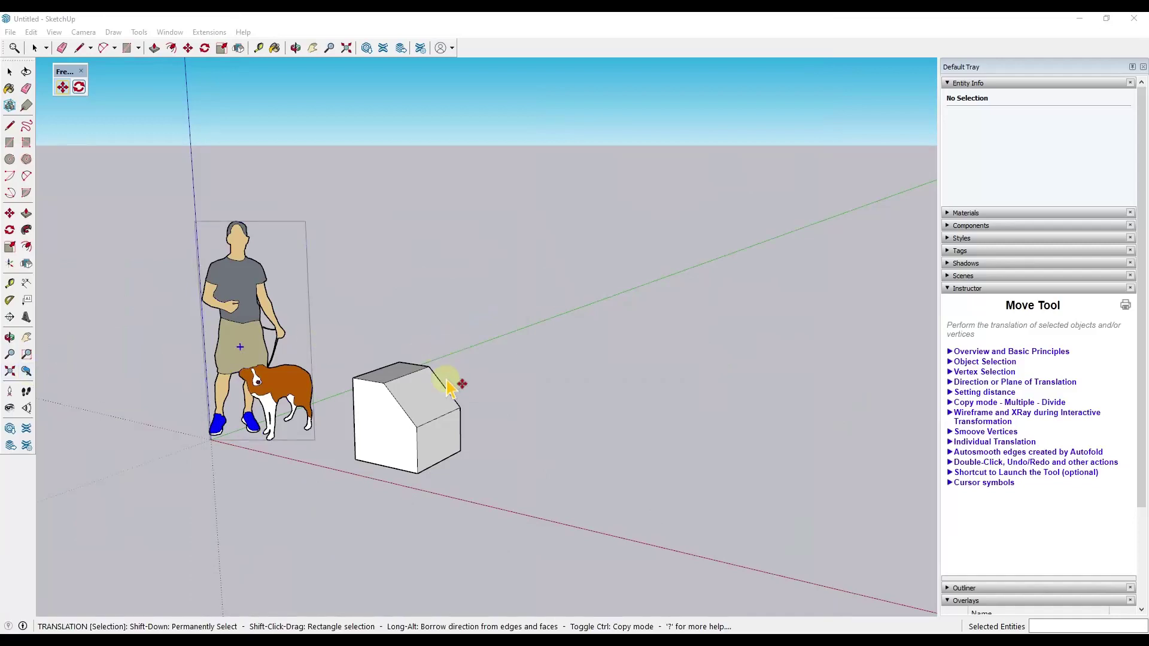
click(418, 467)
key(Escape)
key(space)
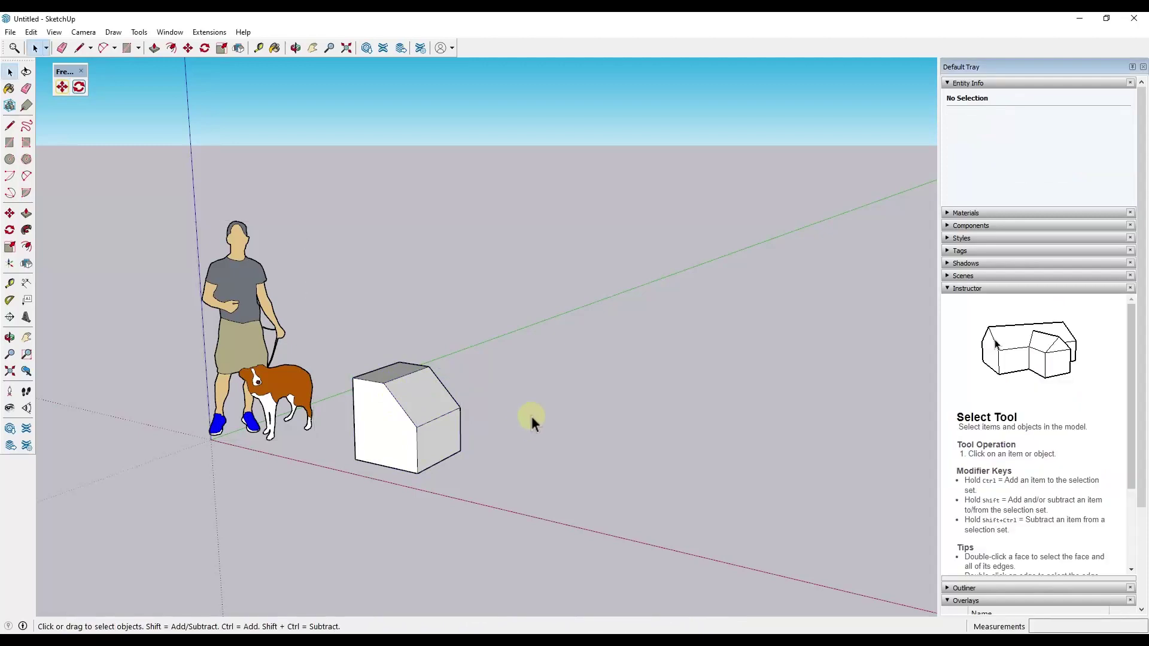
key(m)
click(415, 469)
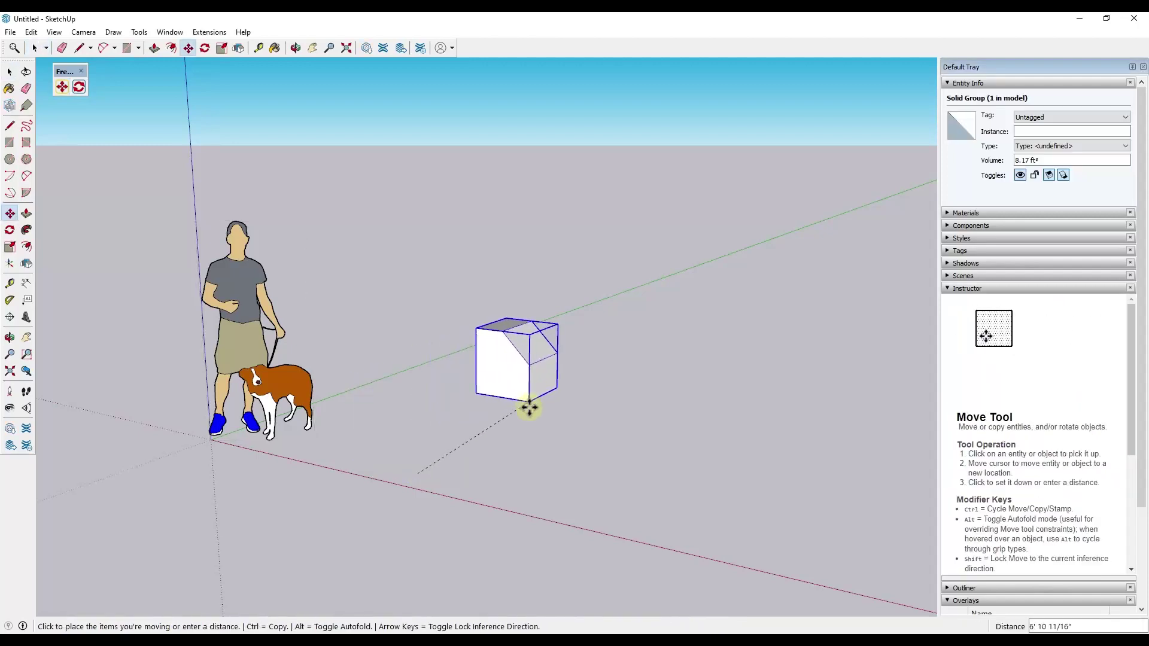
key(space)
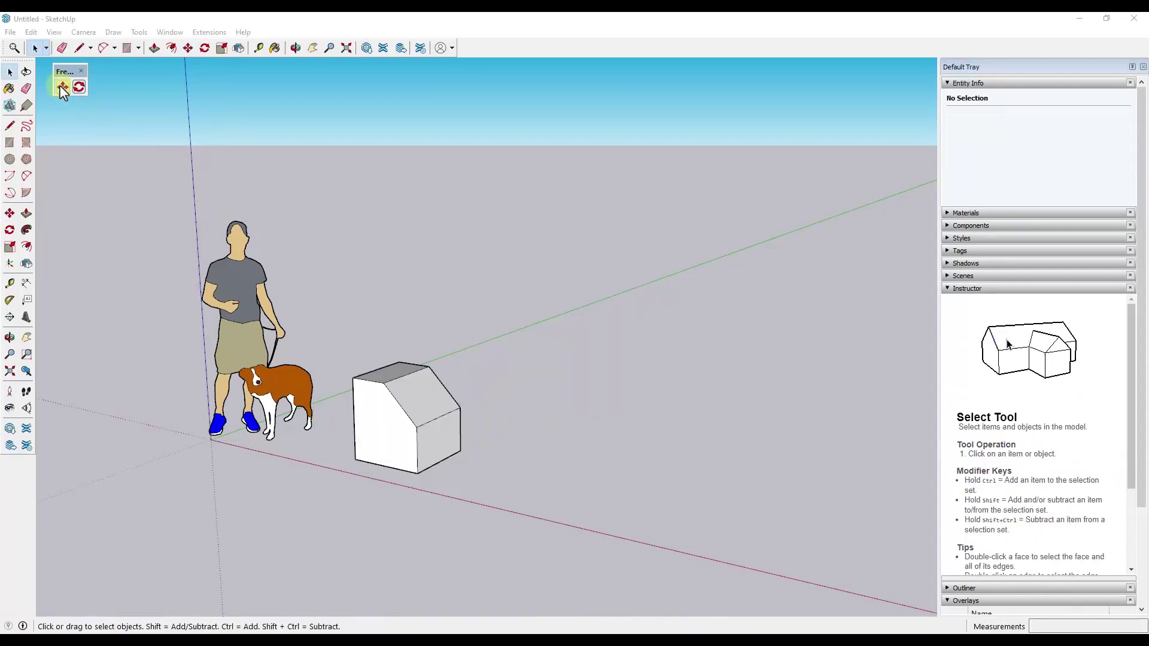
- Copy the sloped box group from its lower front corner about 4' 4 3/16" along the green axis with FredoSketch Move
click(62, 88)
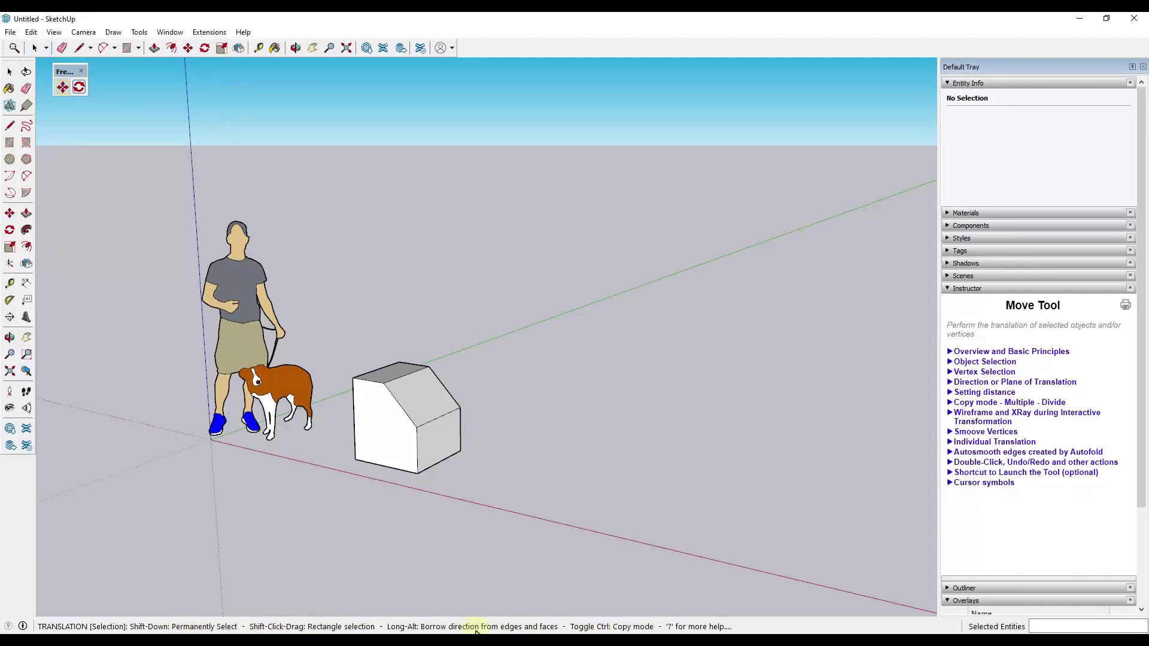
click(419, 474)
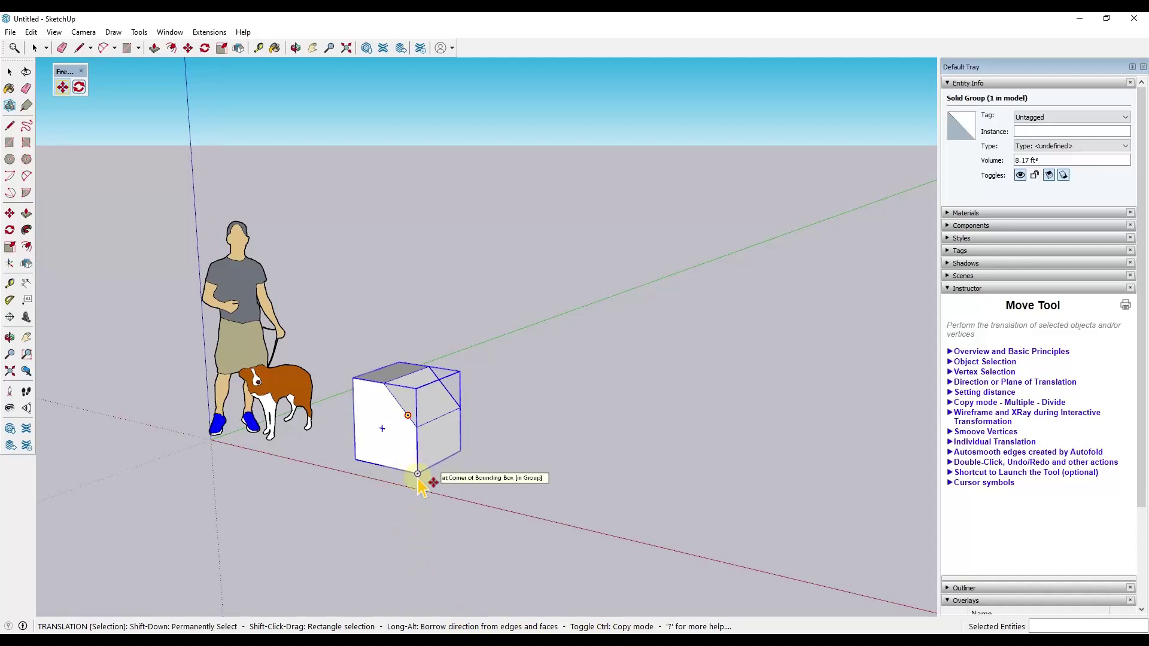
click(419, 474)
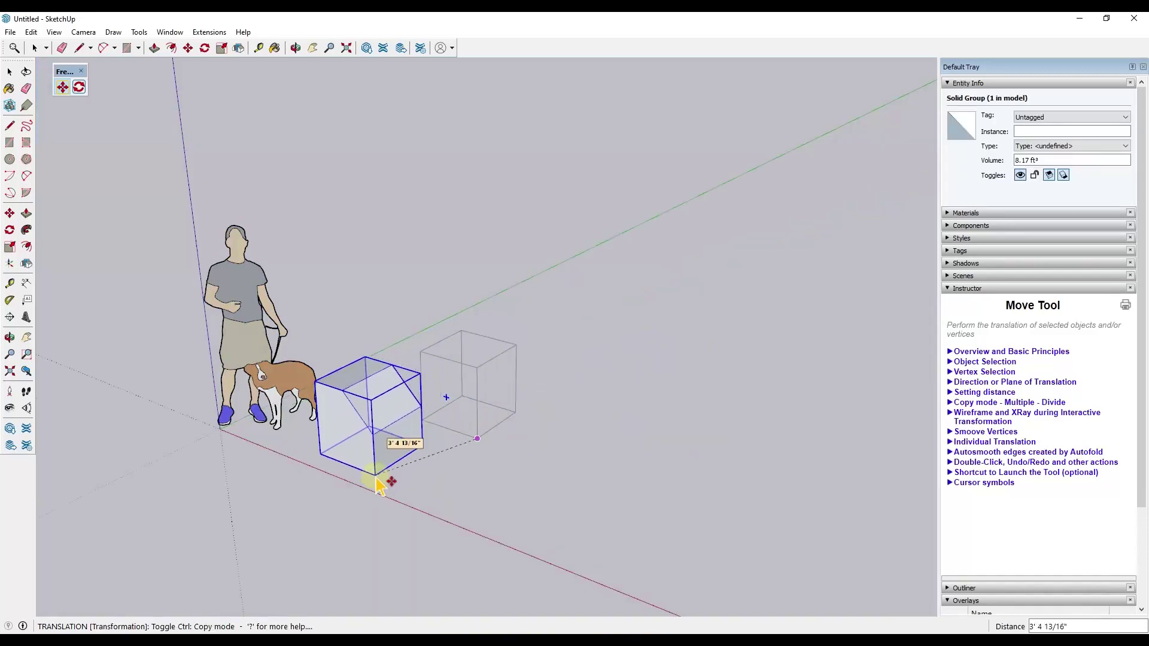
key(ctrl)
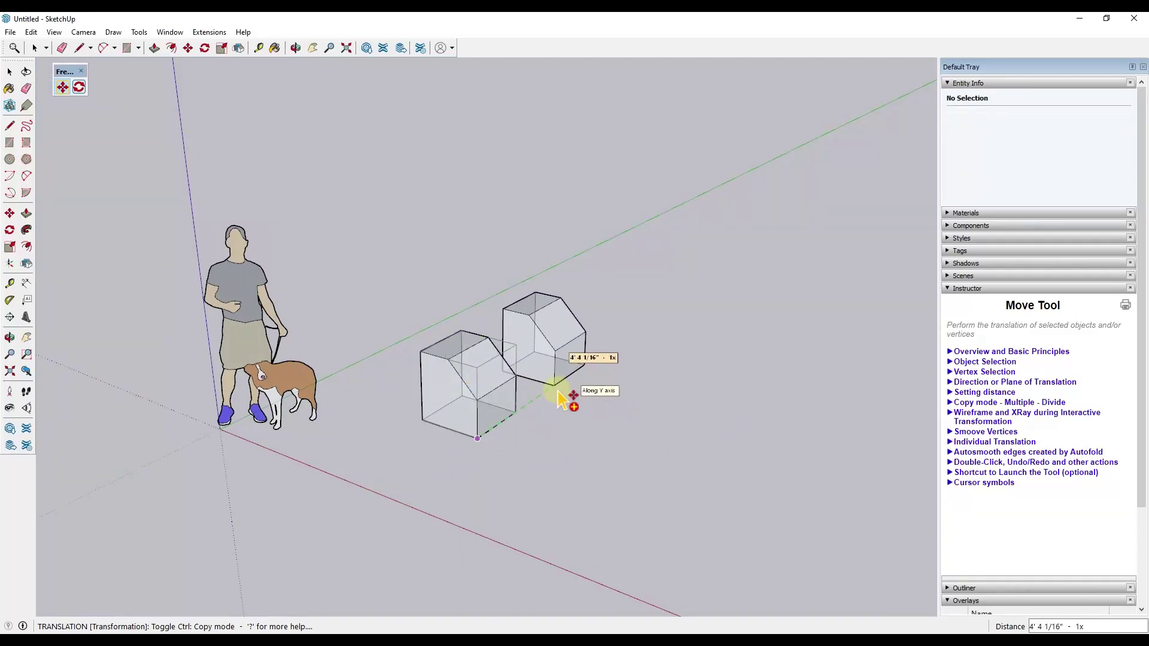
click(553, 387)
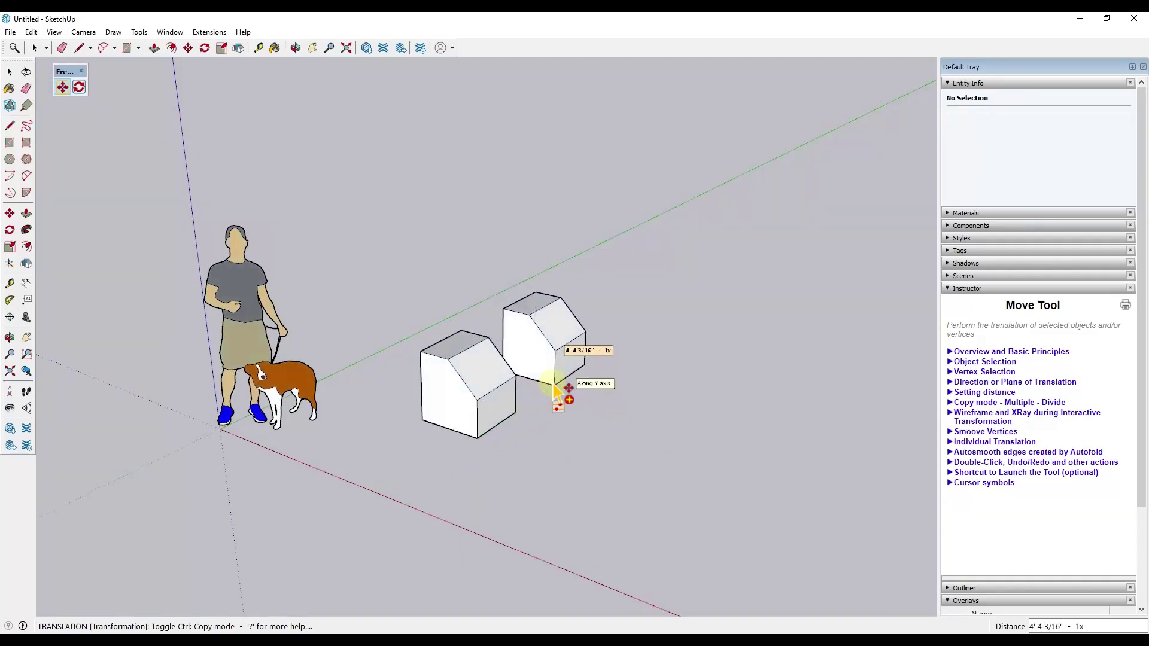
- Array the copied box at the same spacing with 3x, and raise the count to four copies
text(3x)
key(Return)
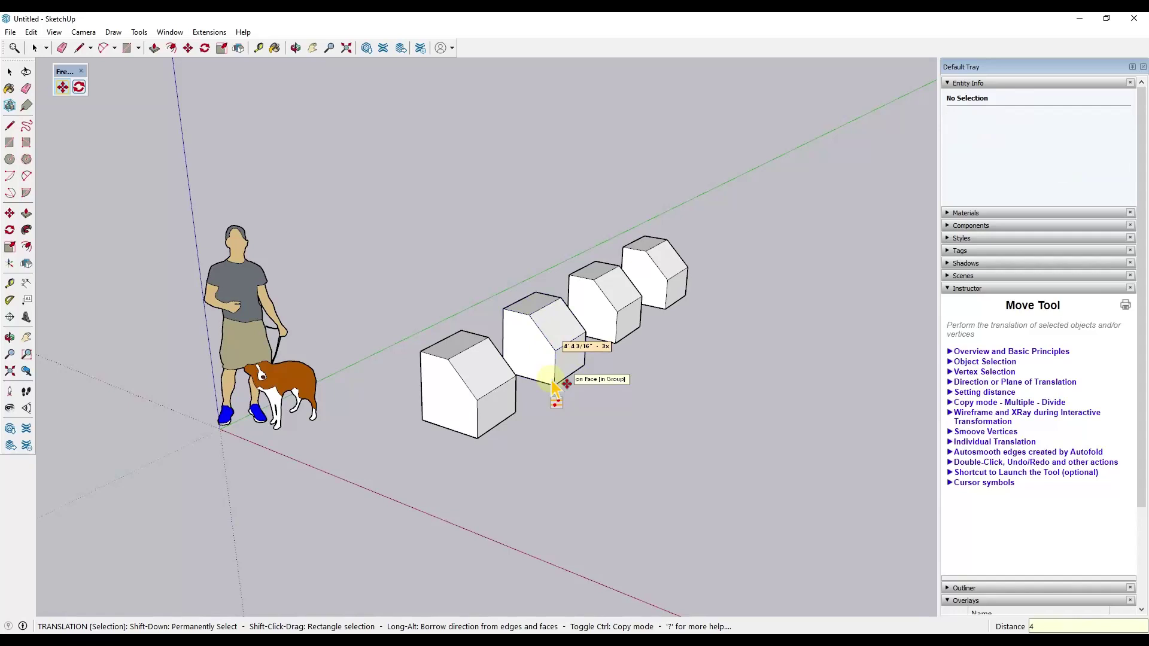
key(Return)
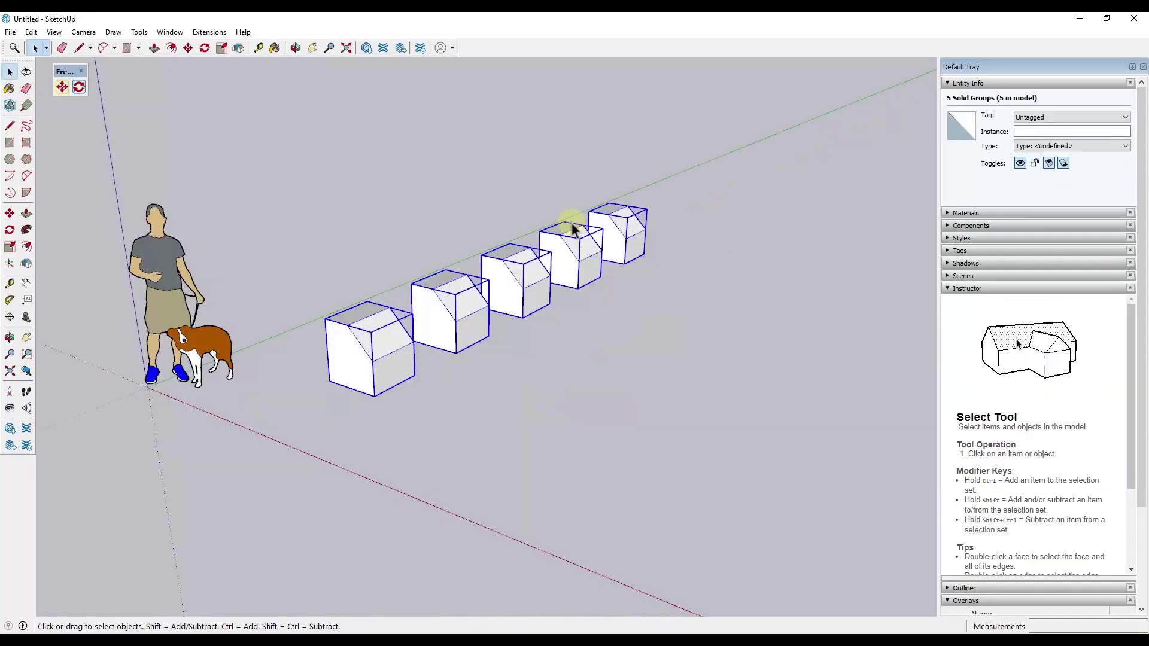
- Select the row of five sloped box groups with a selection window and start the FredoSketch Move tool
click(572, 222)
middle_drag(539, 220, 526, 223)
drag(287, 177, 764, 467)
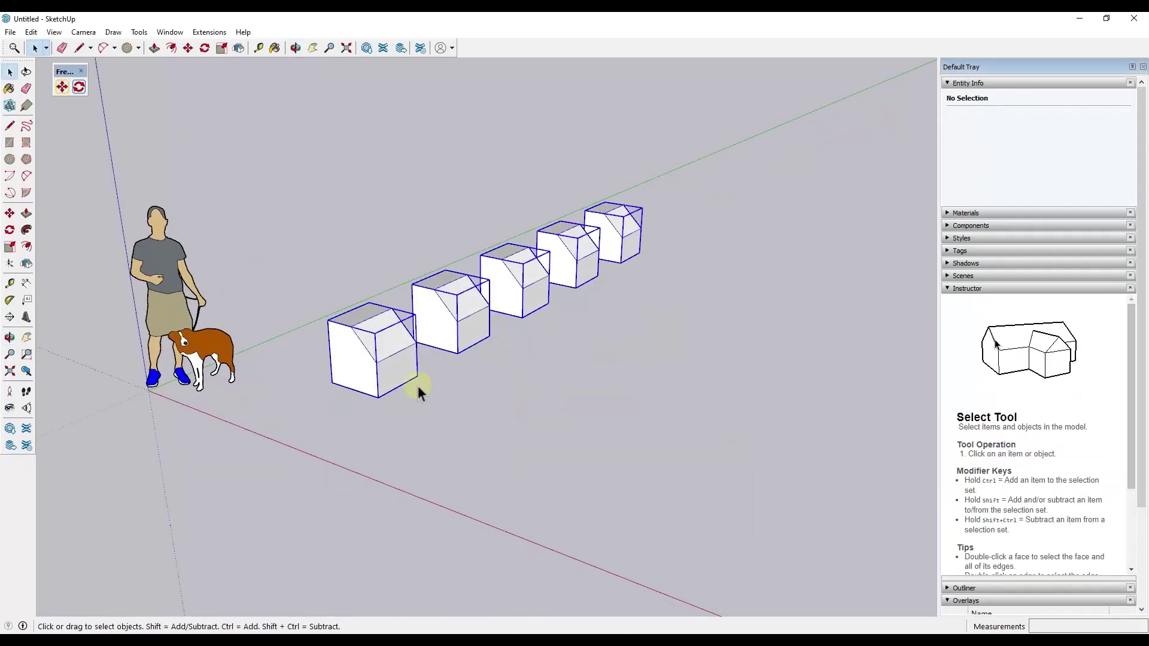
click(61, 86)
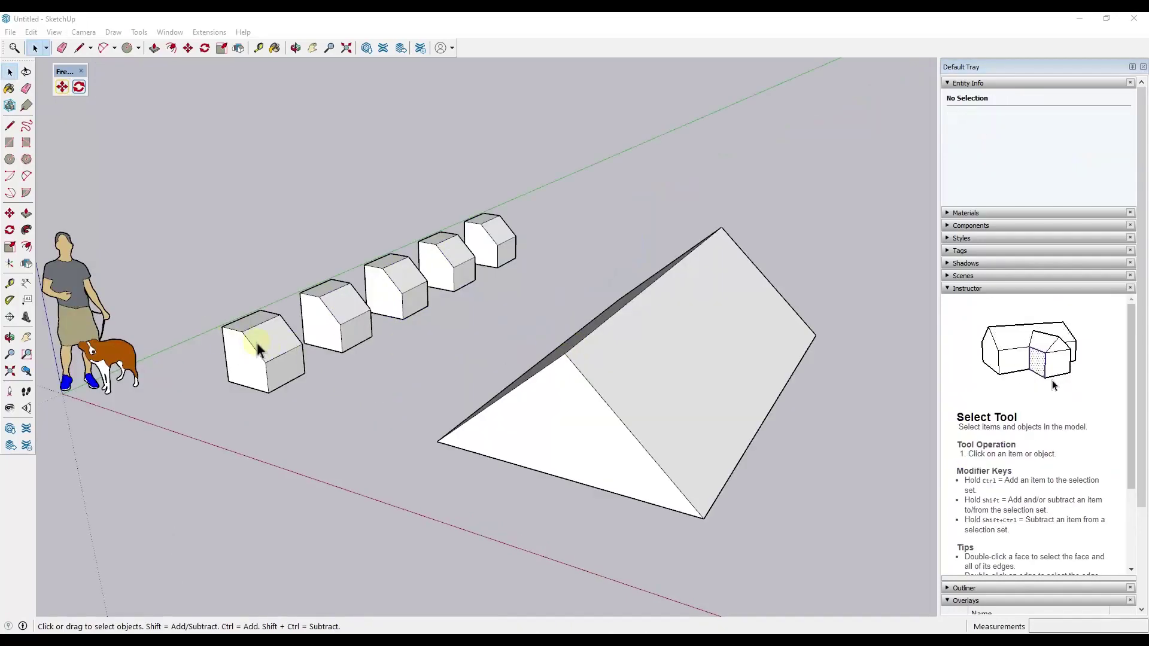
- Move the nearest sloped box group by its lower corner to a spot above the large prism's sloped roof face
click(279, 346)
key(m)
key(space)
click(62, 86)
click(229, 381)
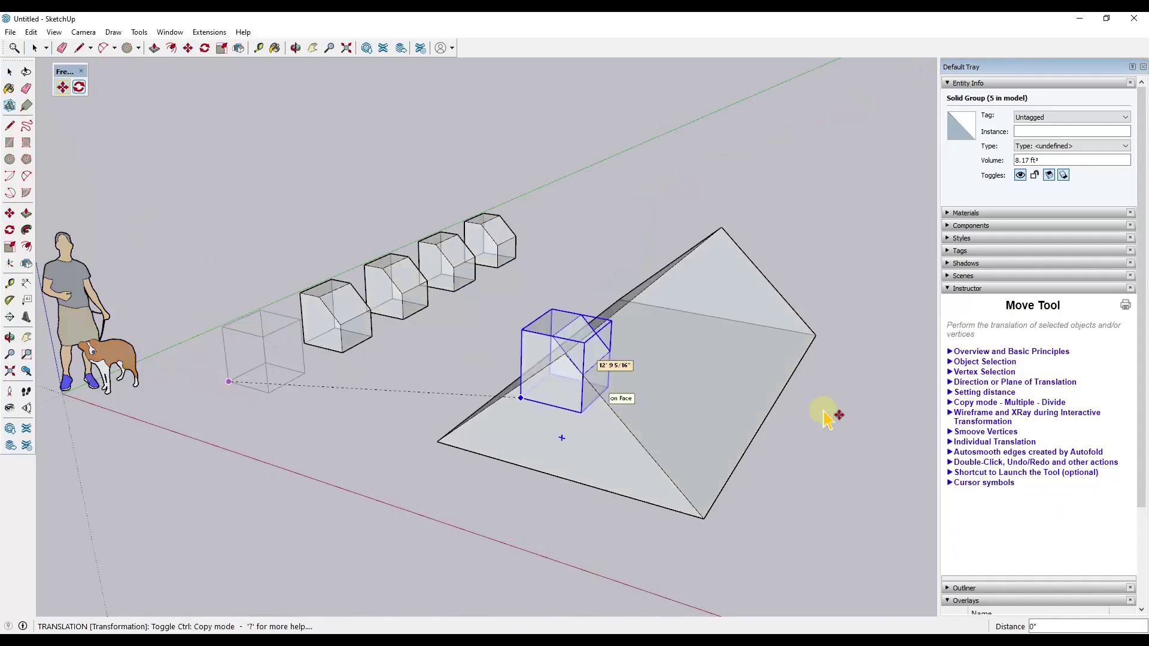
middle_drag(643, 392, 698, 340)
click(698, 340)
- Lower the box group about 1' 10 7/16" along the blue axis until its front corner meets the roof face
click(698, 341)
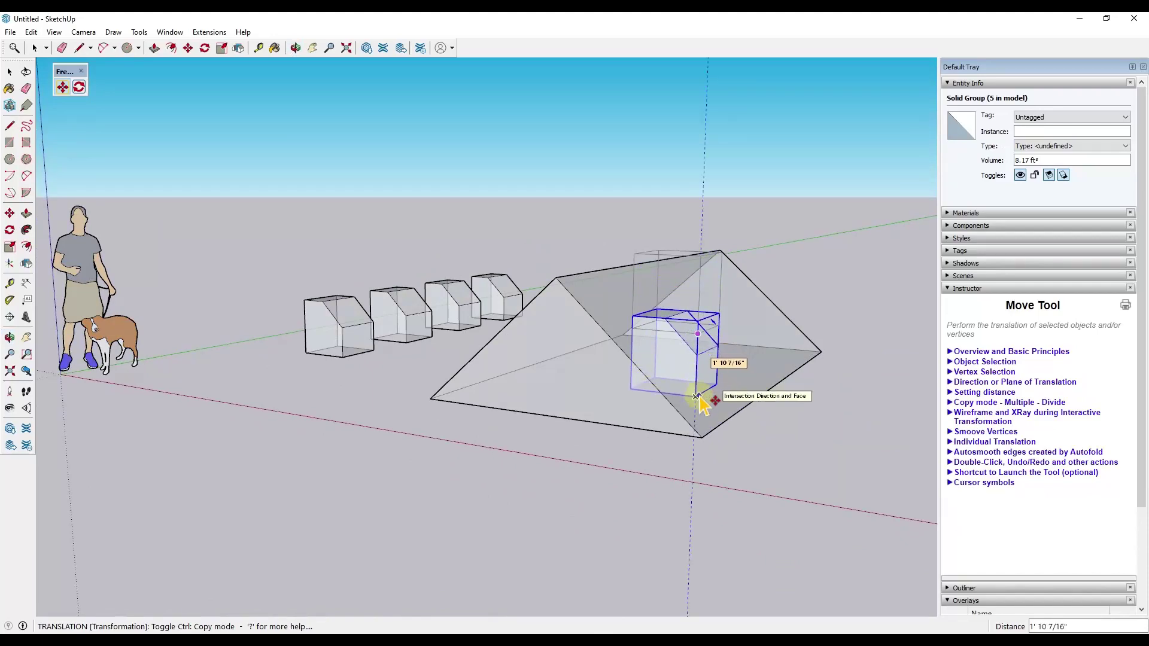
click(701, 400)
middle_drag(730, 395, 617, 400)
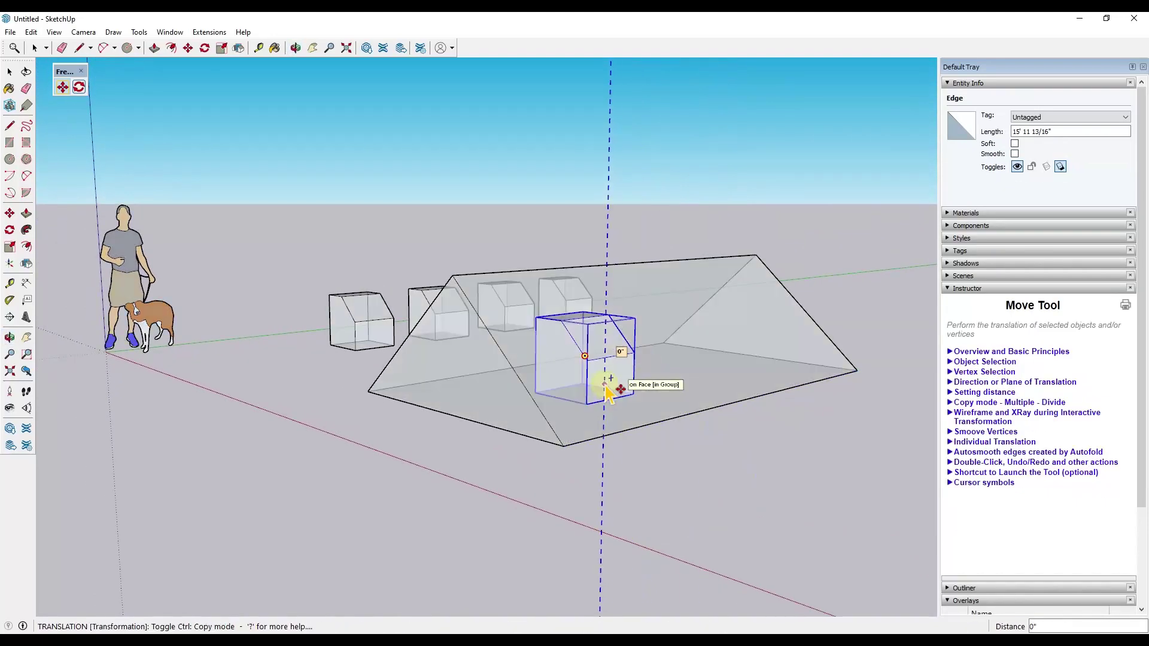
click(611, 392)
middle_drag(693, 398, 784, 395)
scroll(829, 353, up, 4)
middle_drag(713, 336, 622, 372)
key(space)
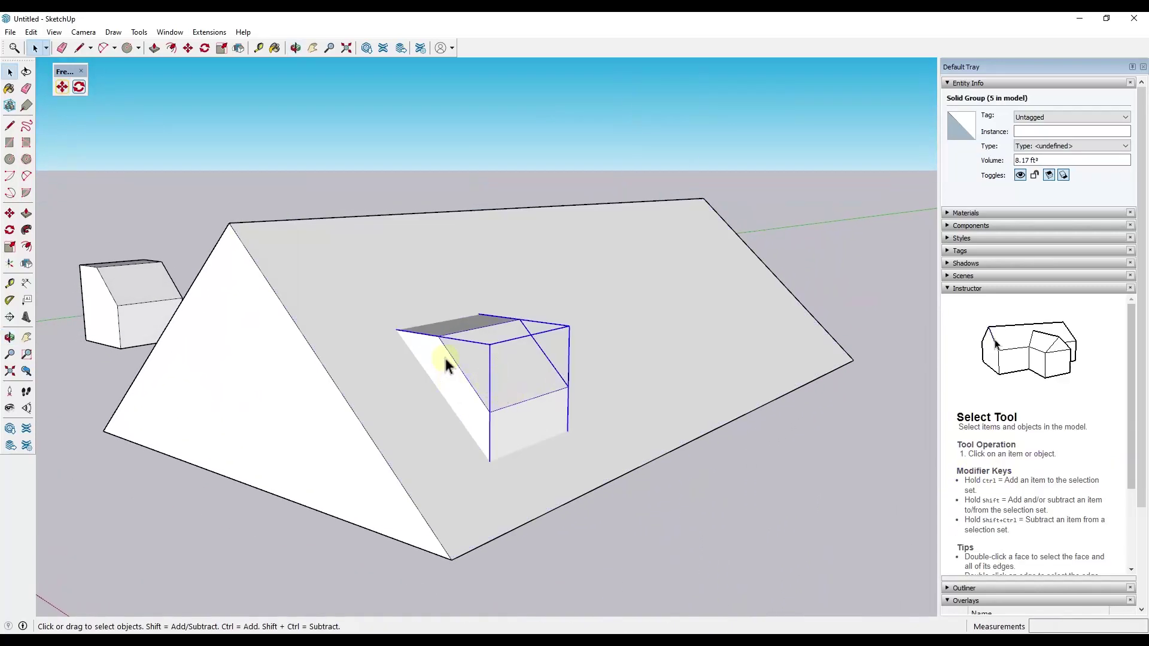
- Move the box group from its lower front corner about 9' 7 1/2" within the roof face's plane, toward the roof's far end
middle_drag(452, 359, 559, 367)
middle_drag(655, 362, 557, 335)
click(62, 87)
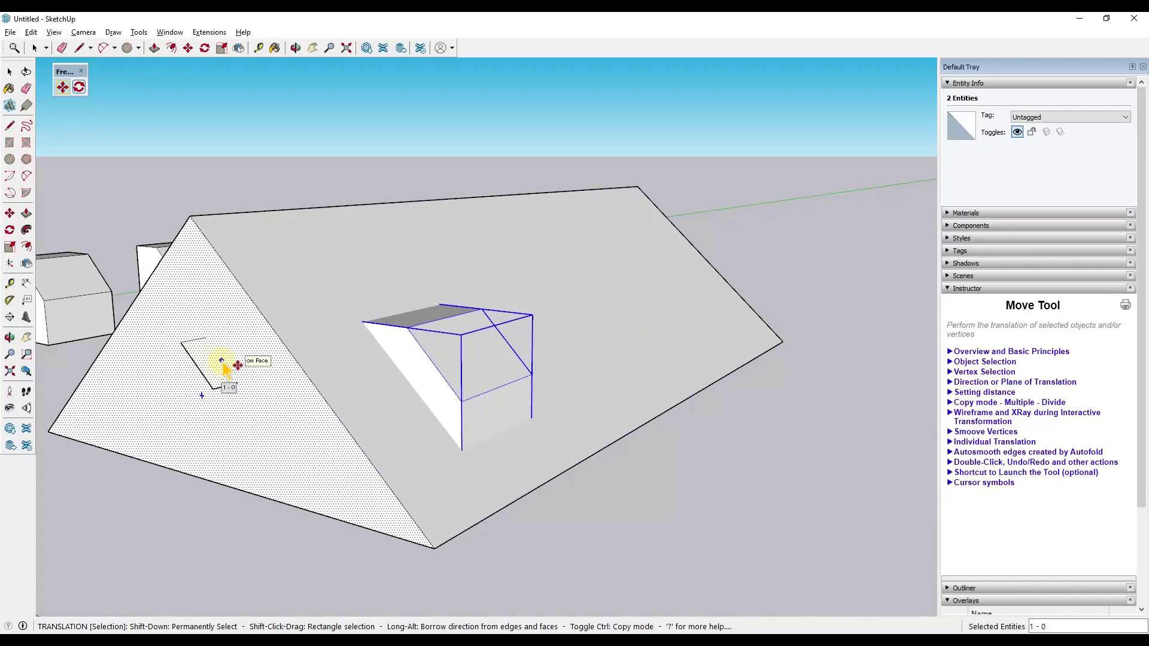
scroll(479, 368, down, 3)
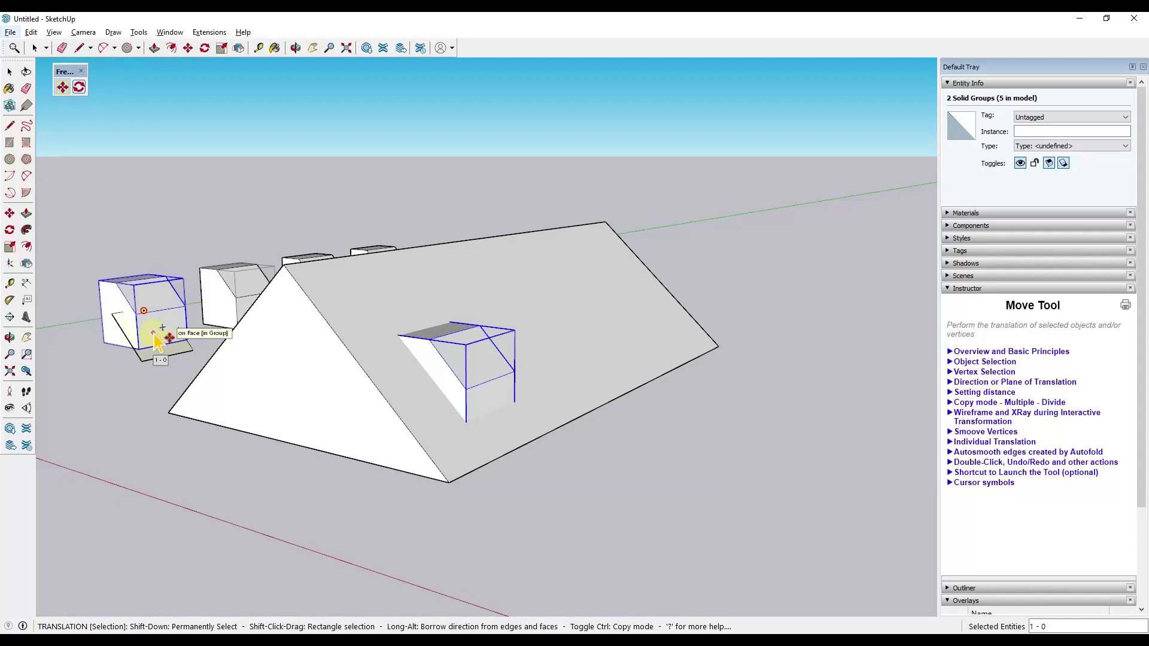
key(Right)
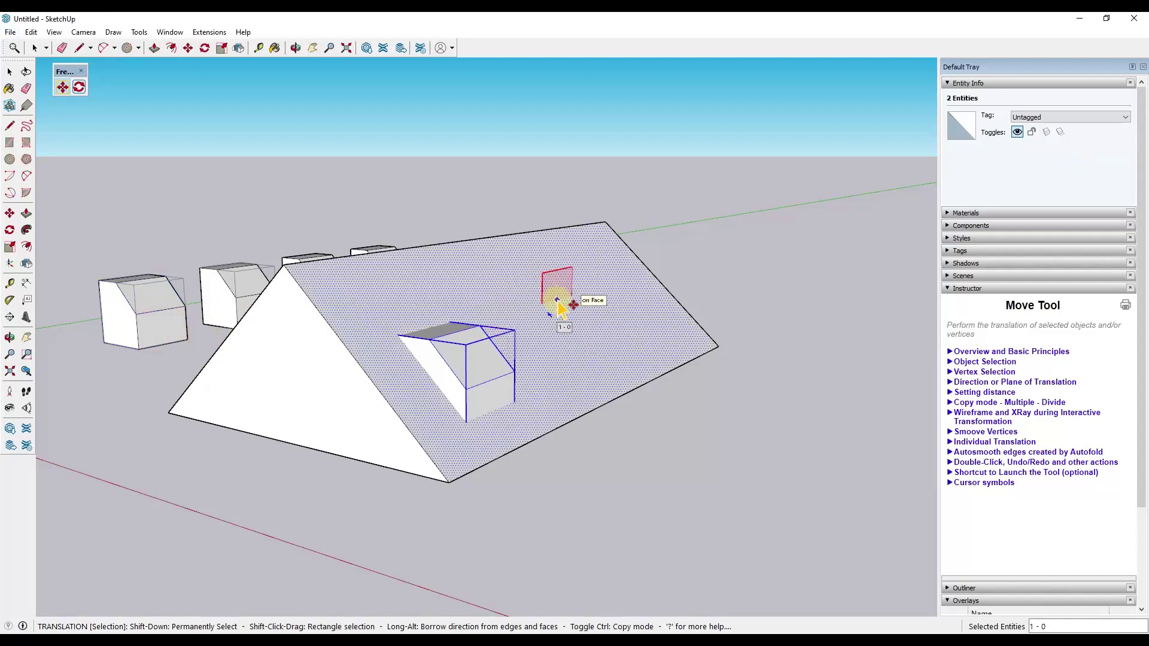
click(471, 422)
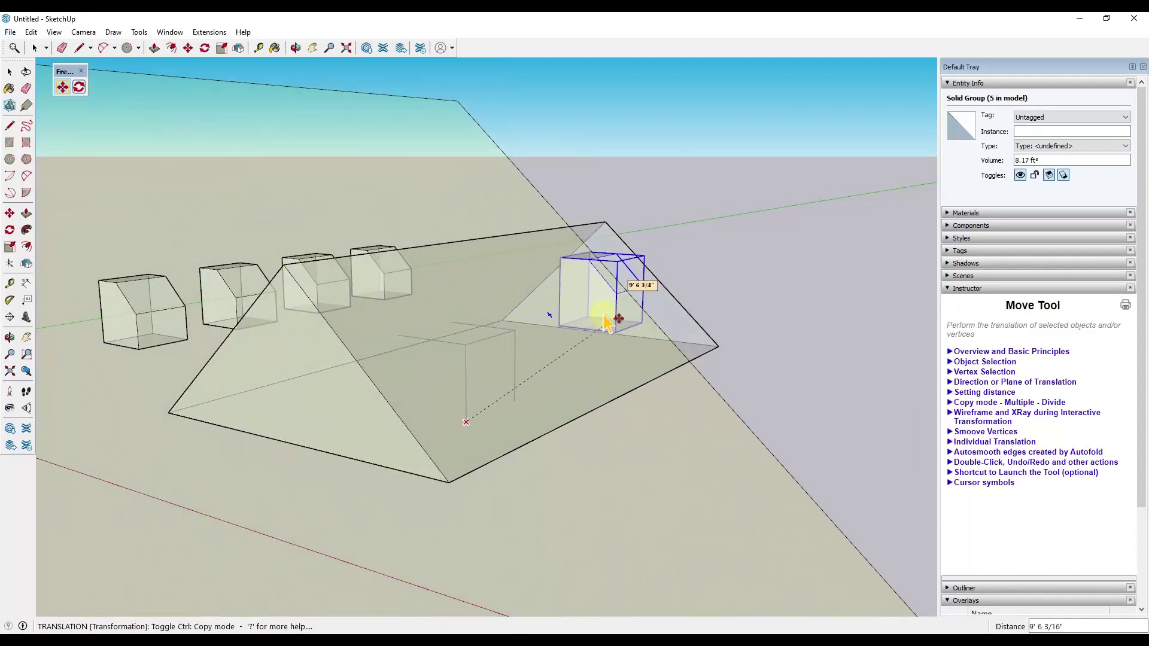
click(616, 315)
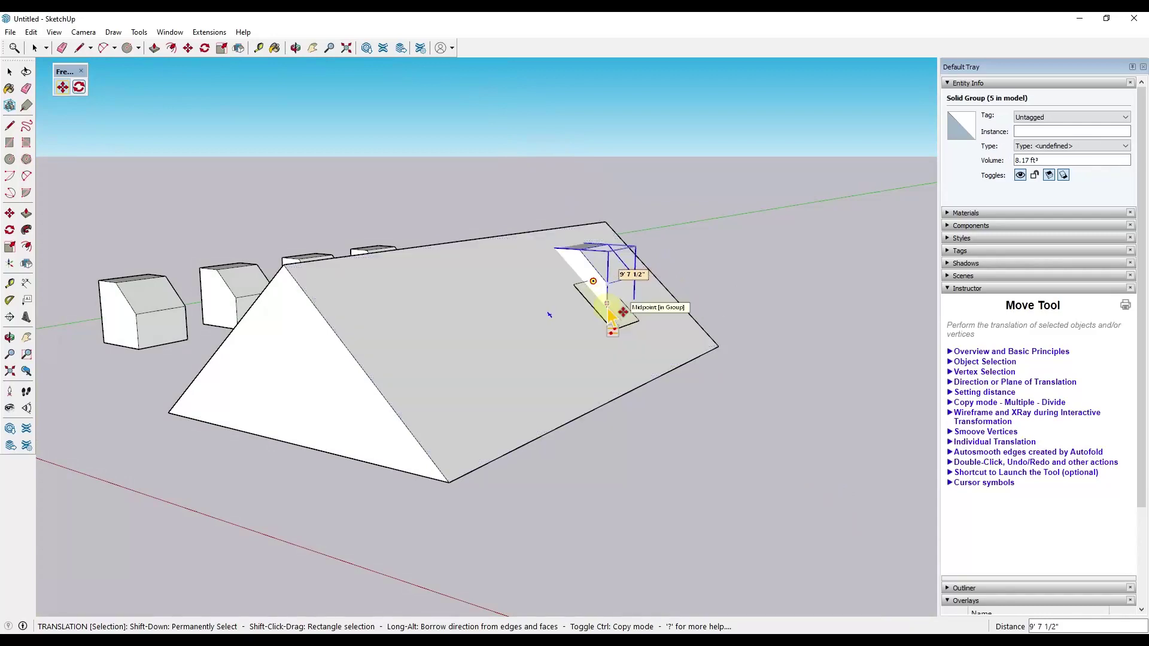
click(609, 314)
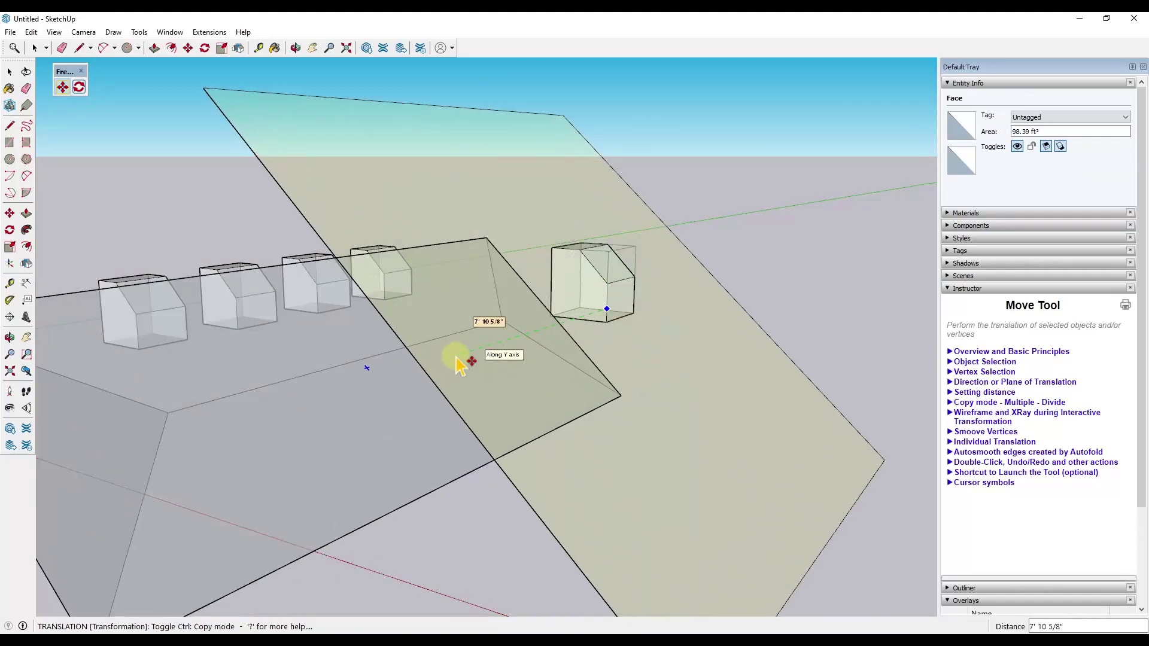
key(Escape)
key(space)
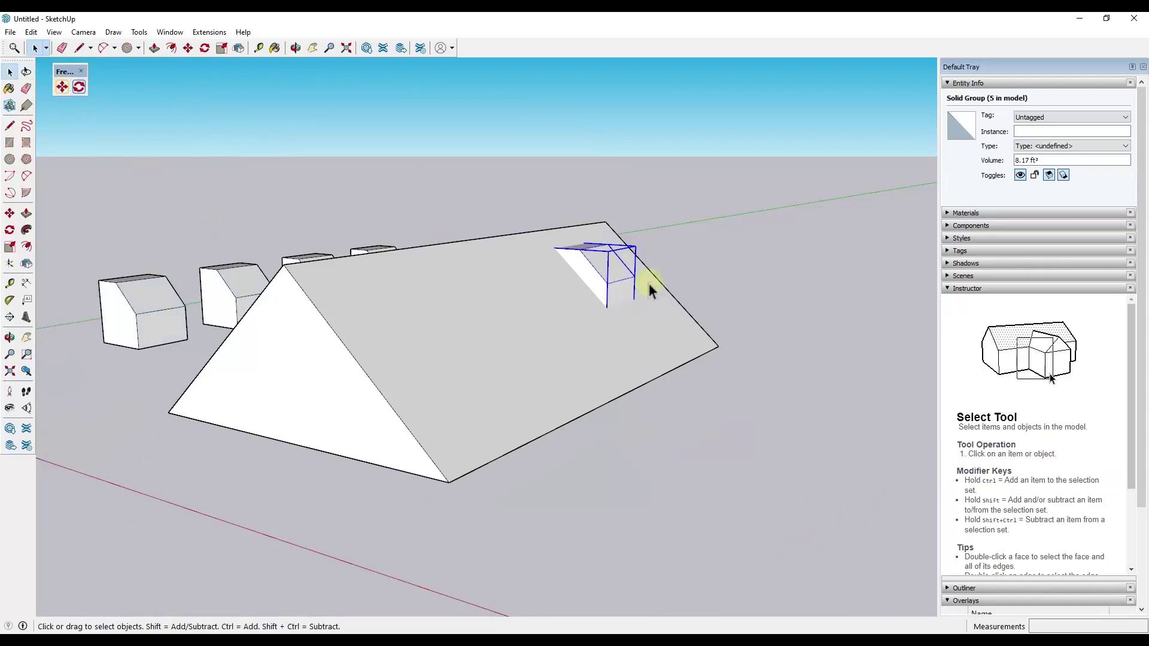
- Move the second box group in the row 6' along the red axis, away from the large prism
middle_drag(648, 284, 490, 288)
click(852, 246)
scroll(852, 246, down, 3)
scroll(343, 256, up, 5)
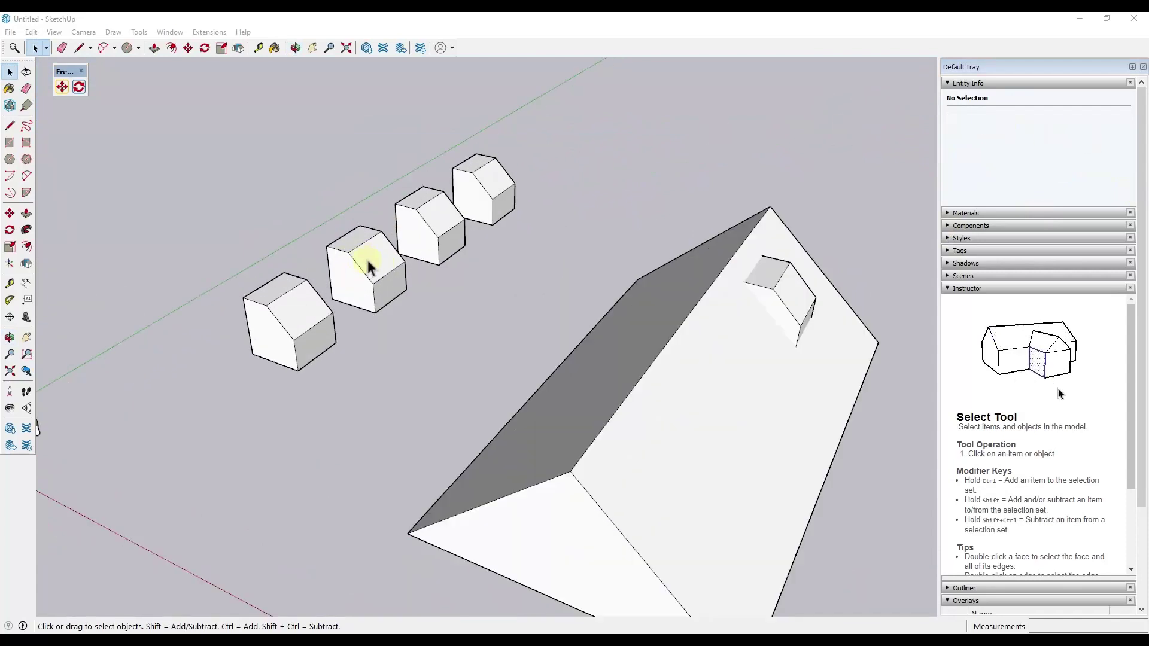
click(326, 233)
click(63, 87)
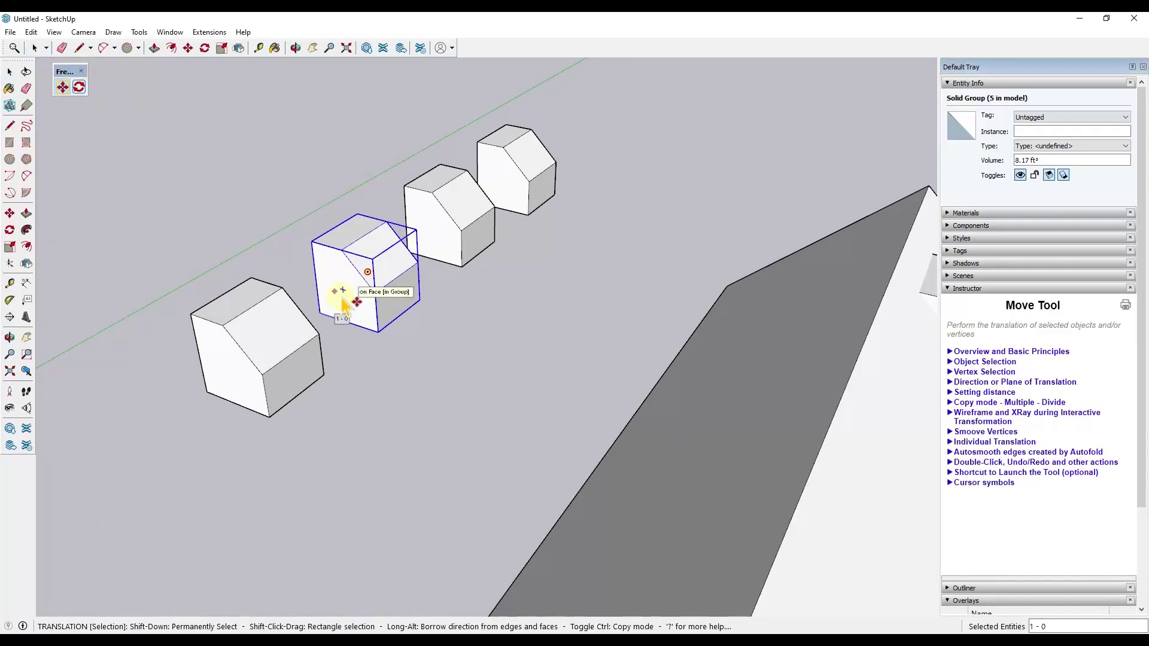
click(378, 333)
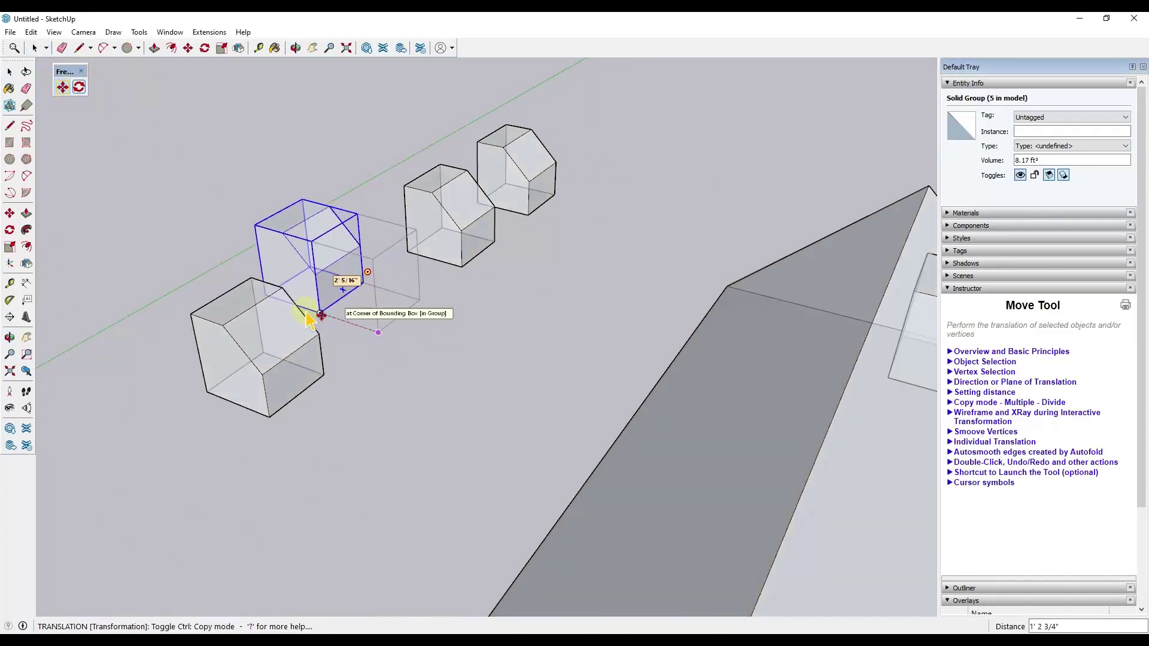
click(209, 284)
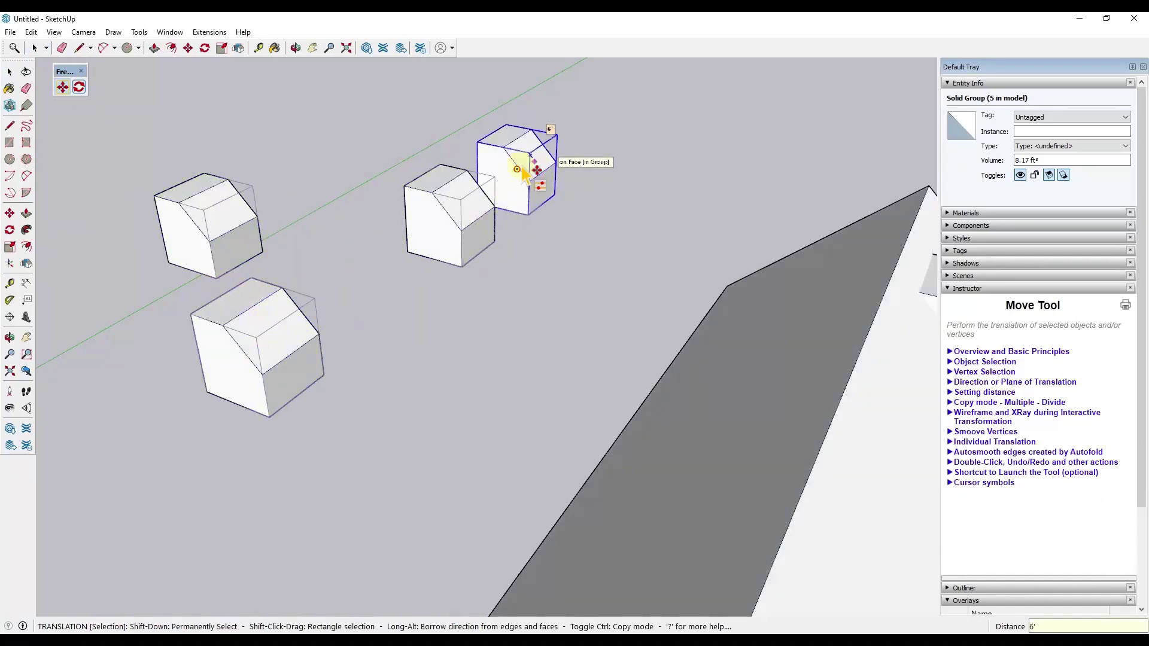
- Repeat the 6' move on the nearest and the farthest box groups in the row
click(277, 417)
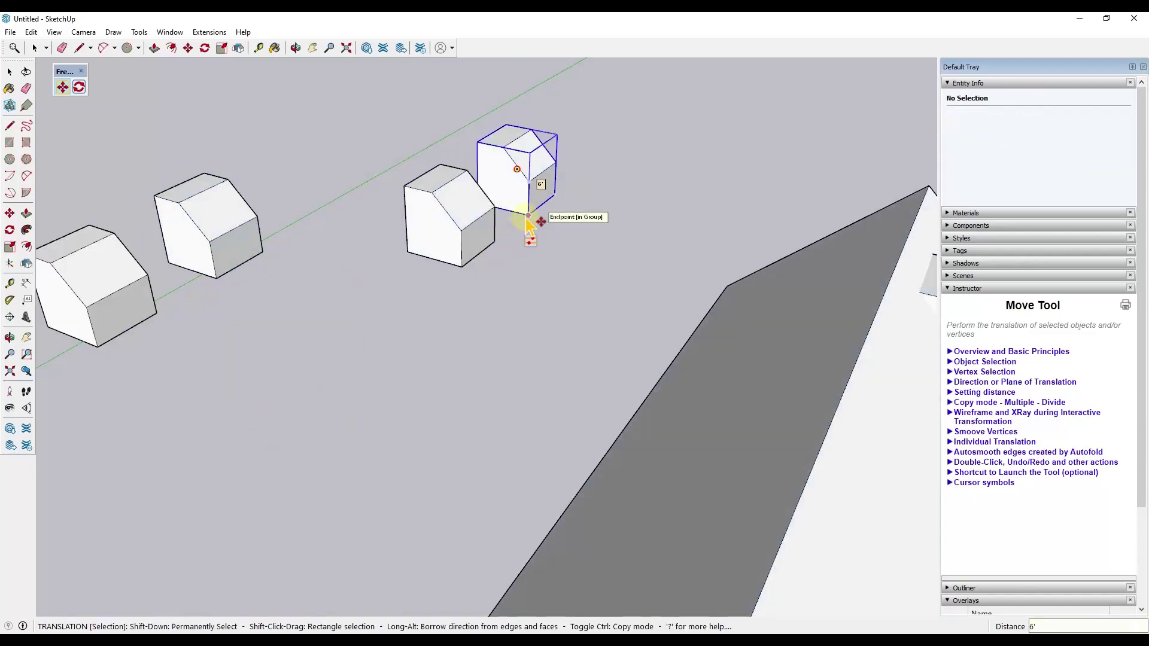
double_click(527, 218)
scroll(532, 221, down, 3)
scroll(298, 197, up, 1)
scroll(264, 195, up, 2)
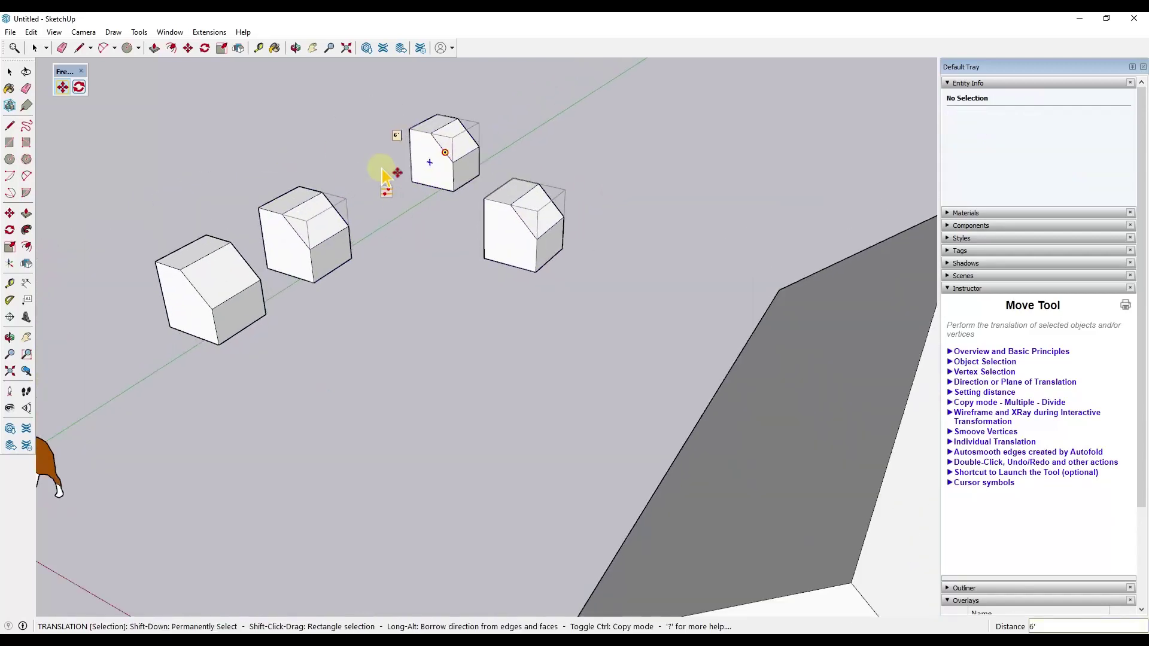
key(space)
click(443, 153)
scroll(312, 179, down, 1)
scroll(336, 125, up, 1)
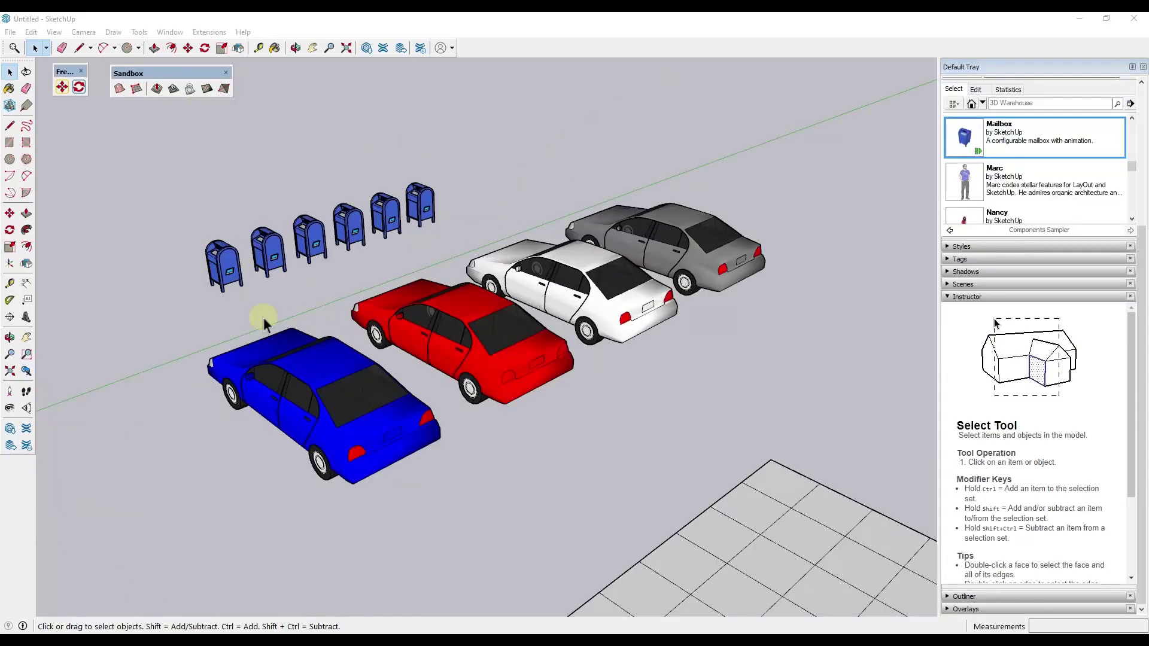
- Read the Move tool's help section on object selection
click(62, 87)
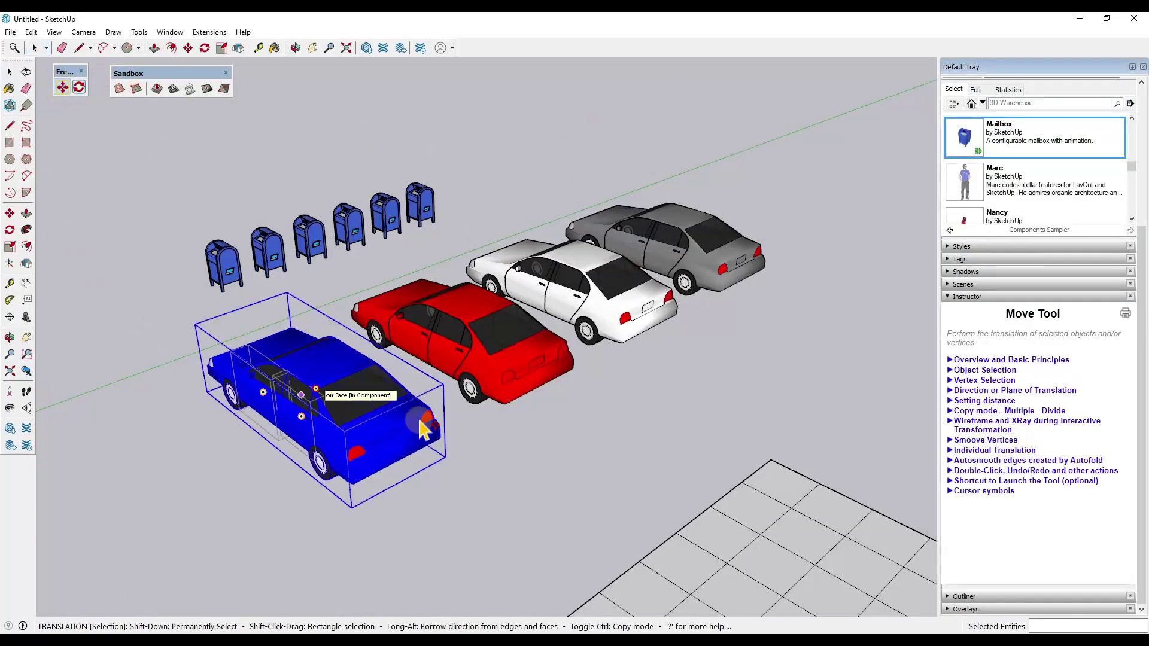
click(964, 371)
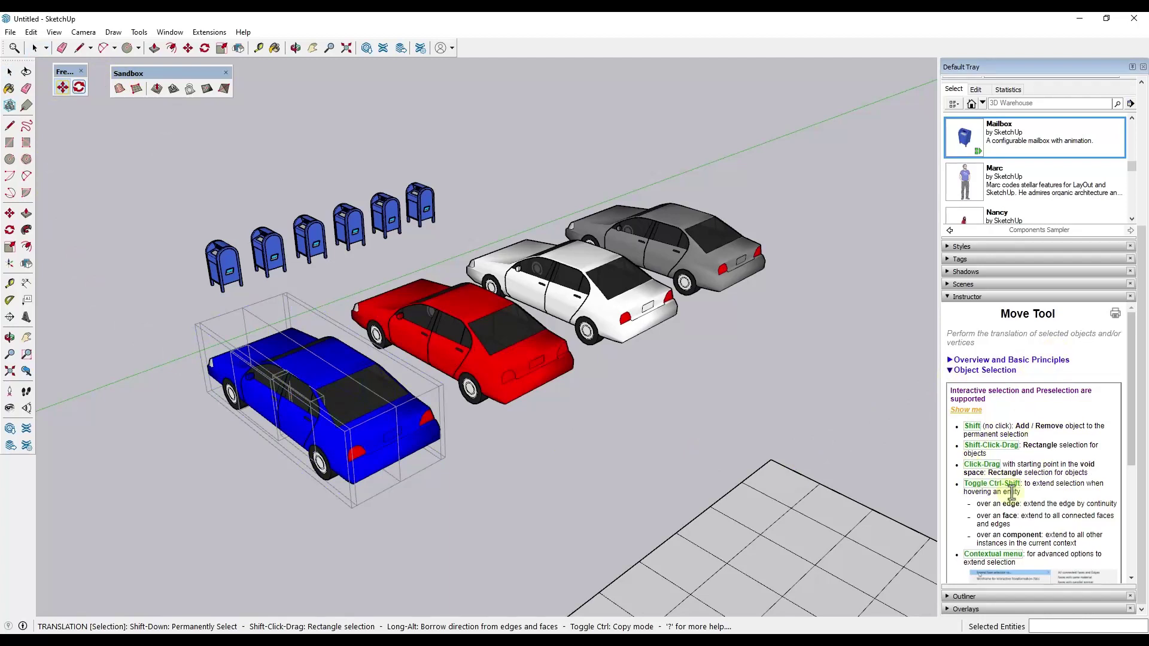
scroll(1041, 485, down, 1)
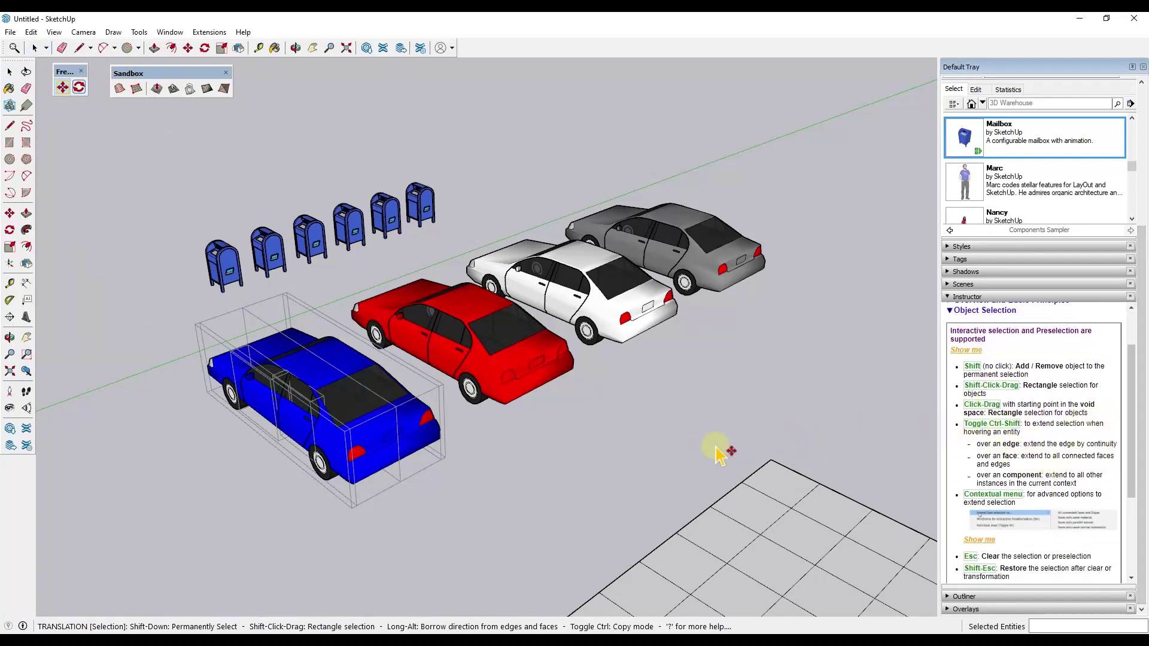
- Add the blue, red, white and grey cars one by one to the FredoSketch Move tool's permanent selection
key(space)
click(62, 88)
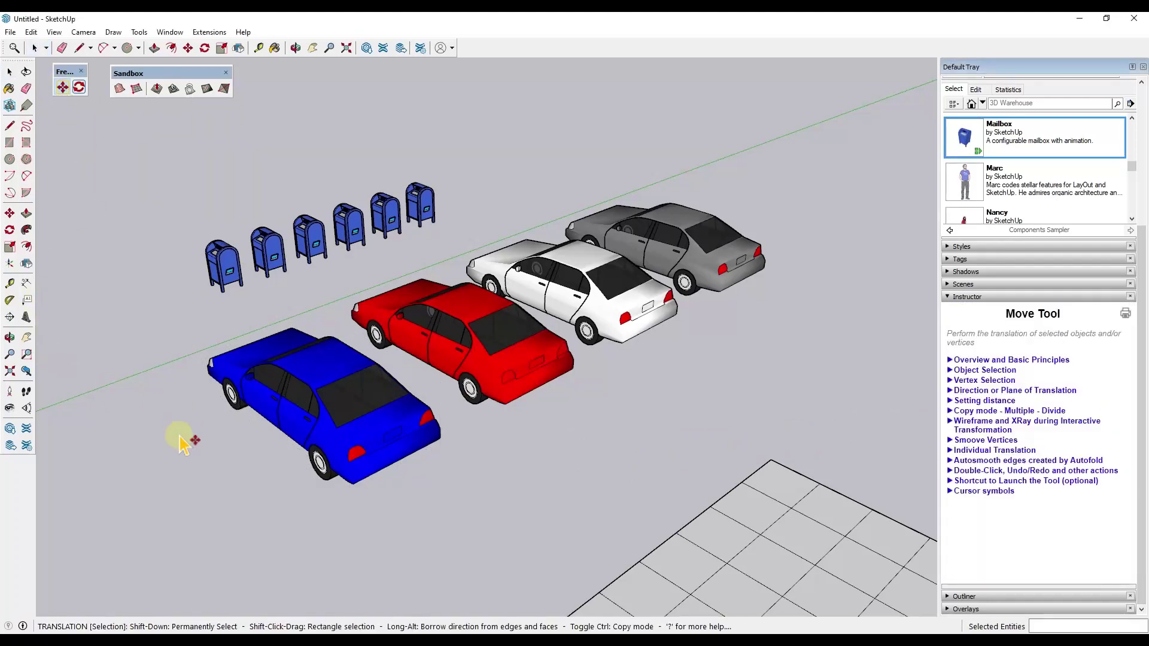
key(shift)
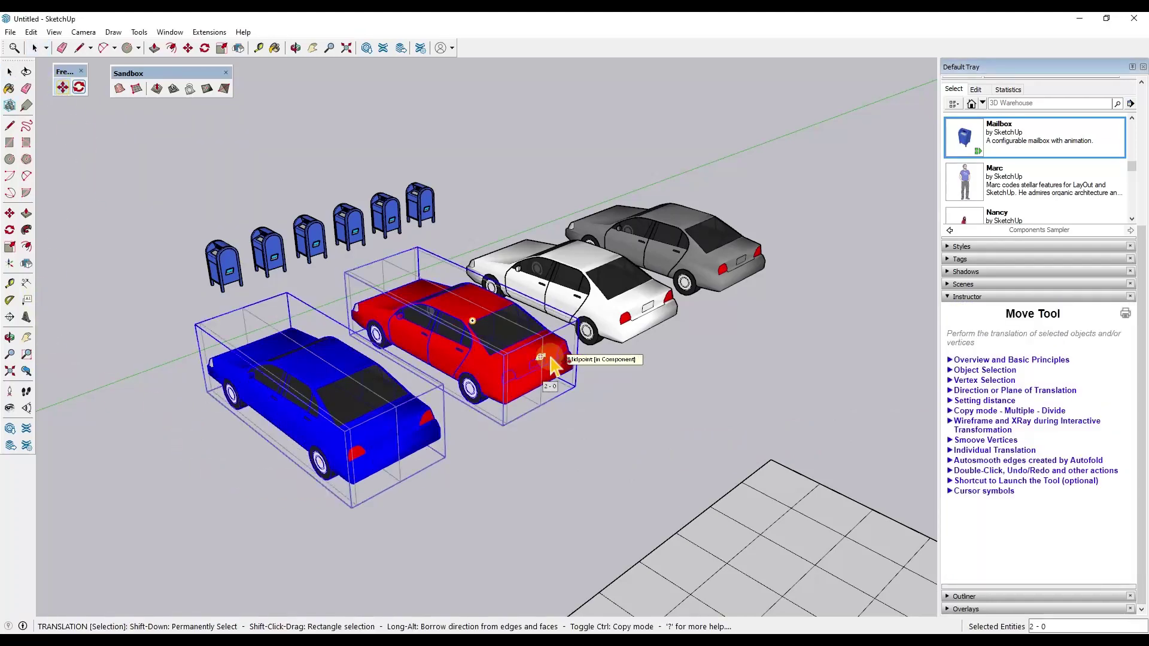
middle_drag(756, 287, 785, 302)
scroll(672, 282, down, 3)
scroll(587, 277, up, 3)
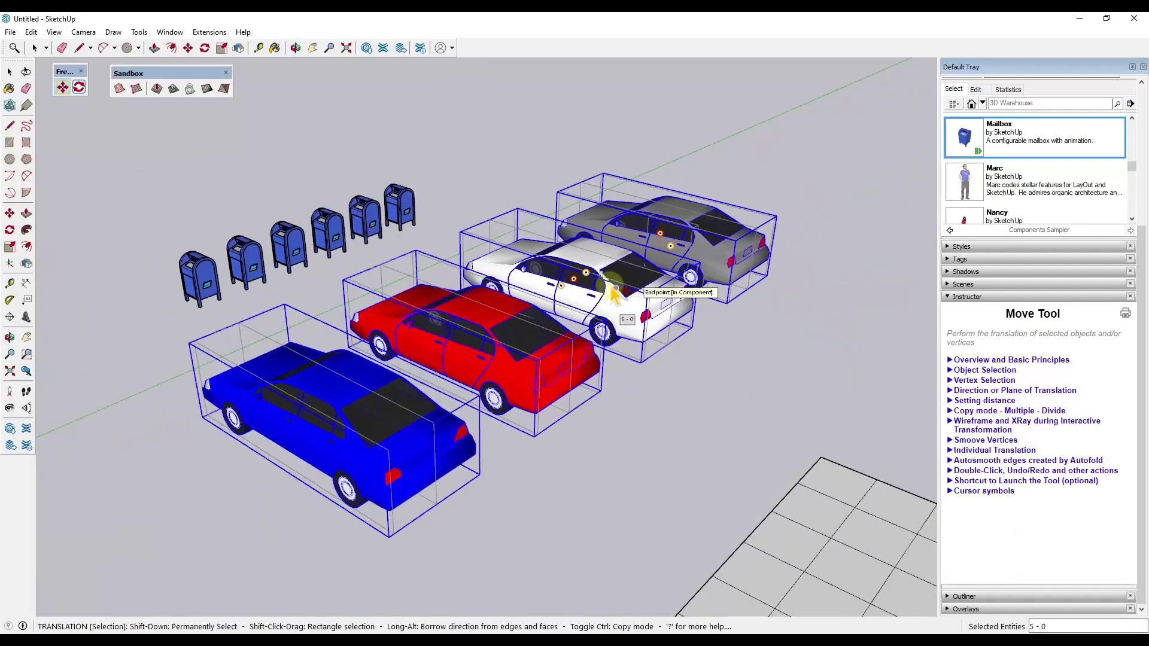
- Clear the car selection and extend the Move selection from one mailbox to all other mailbox instances
key(space)
middle_drag(587, 277, 430, 253)
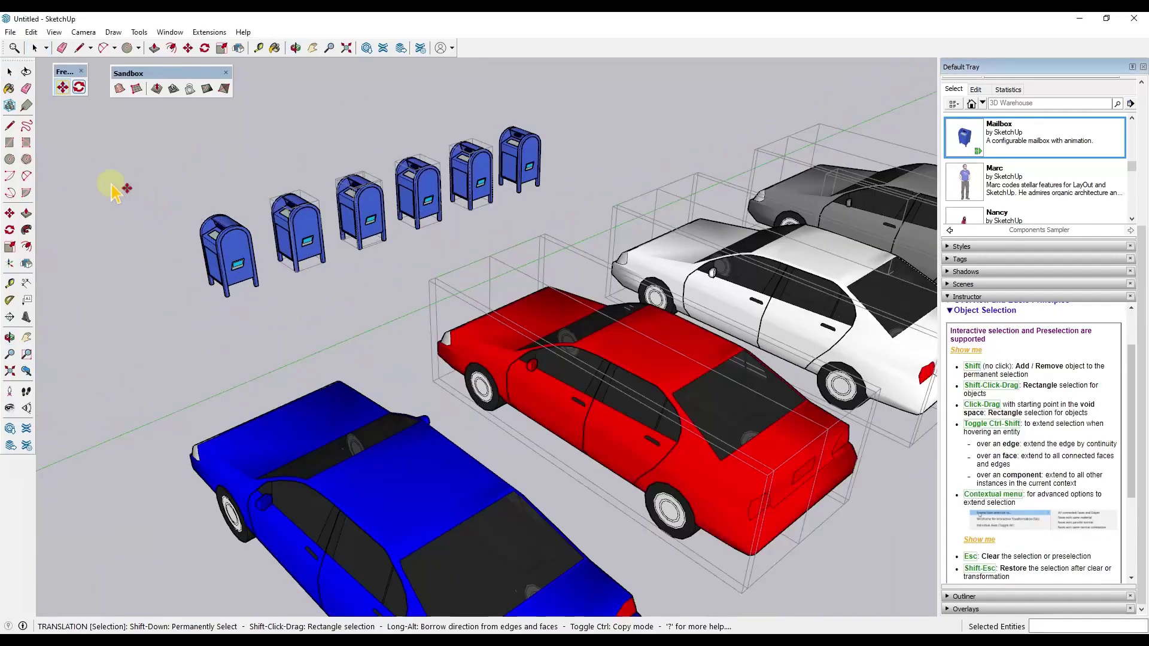
key(ctrl+shift)
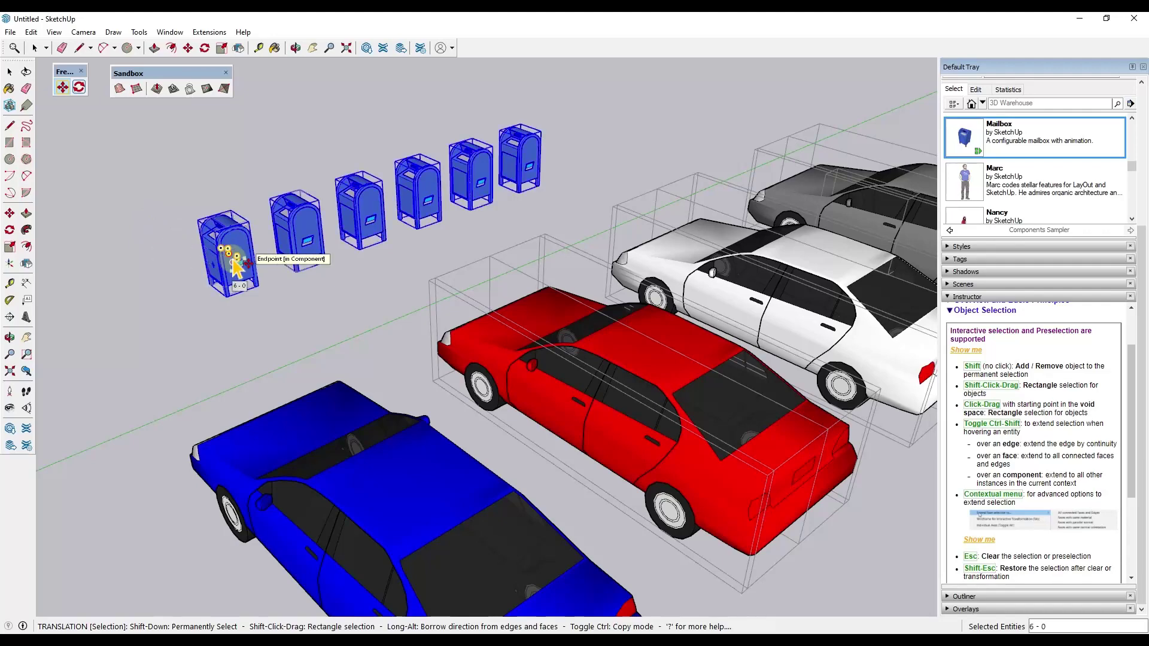
middle_drag(405, 249, 440, 255)
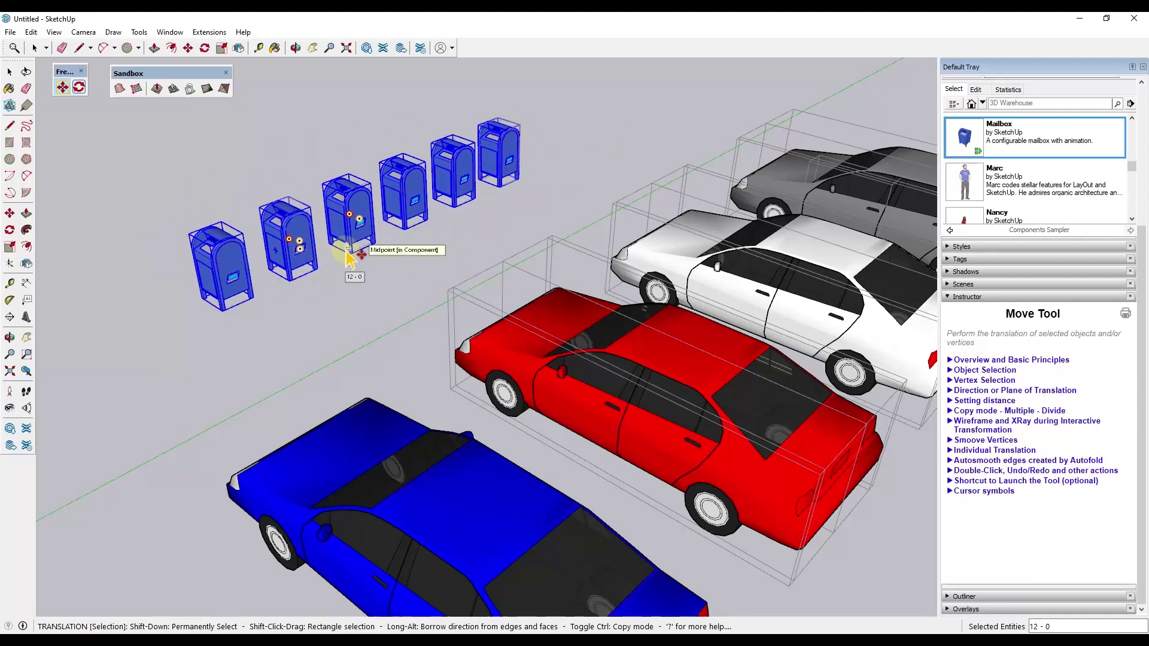
scroll(354, 257, up, 2)
key(space)
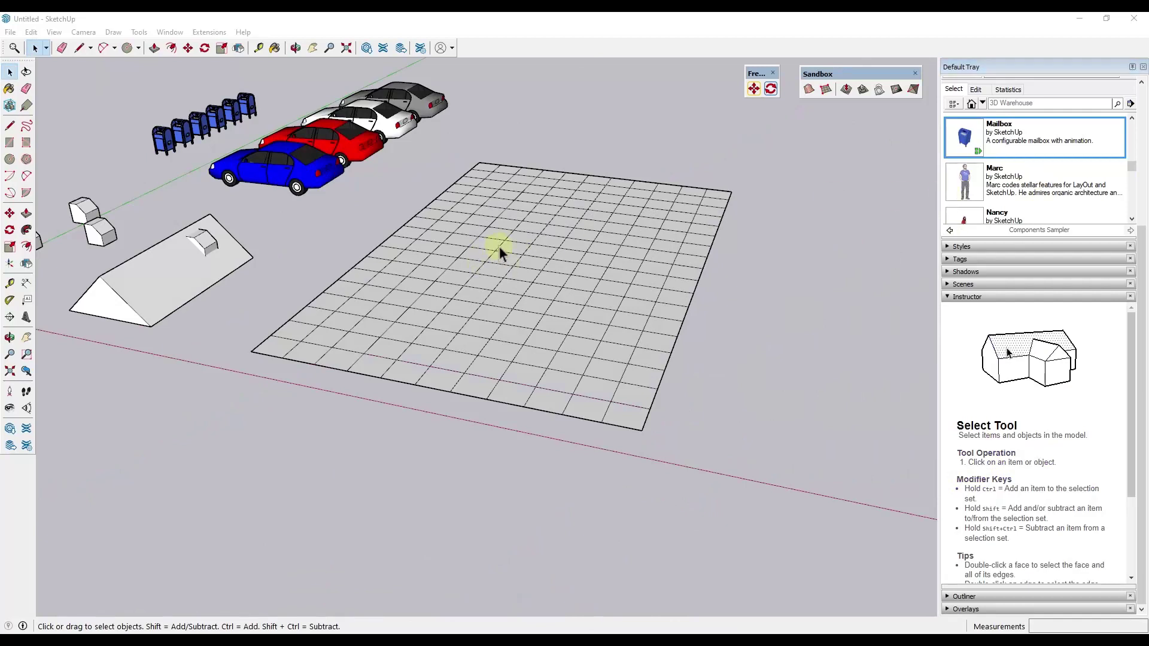
- Grab a vertex in the middle of the flat grid with the FredoSketch Move tool and enlarge the Smoove radius around it
middle_drag(501, 252, 505, 256)
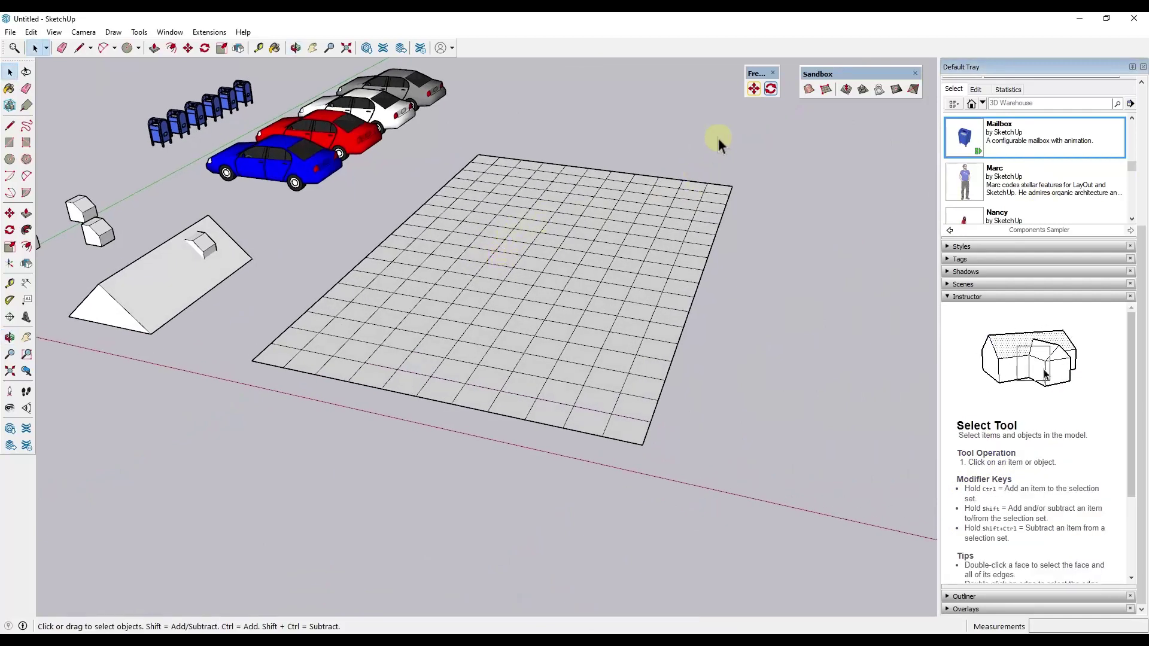
click(754, 90)
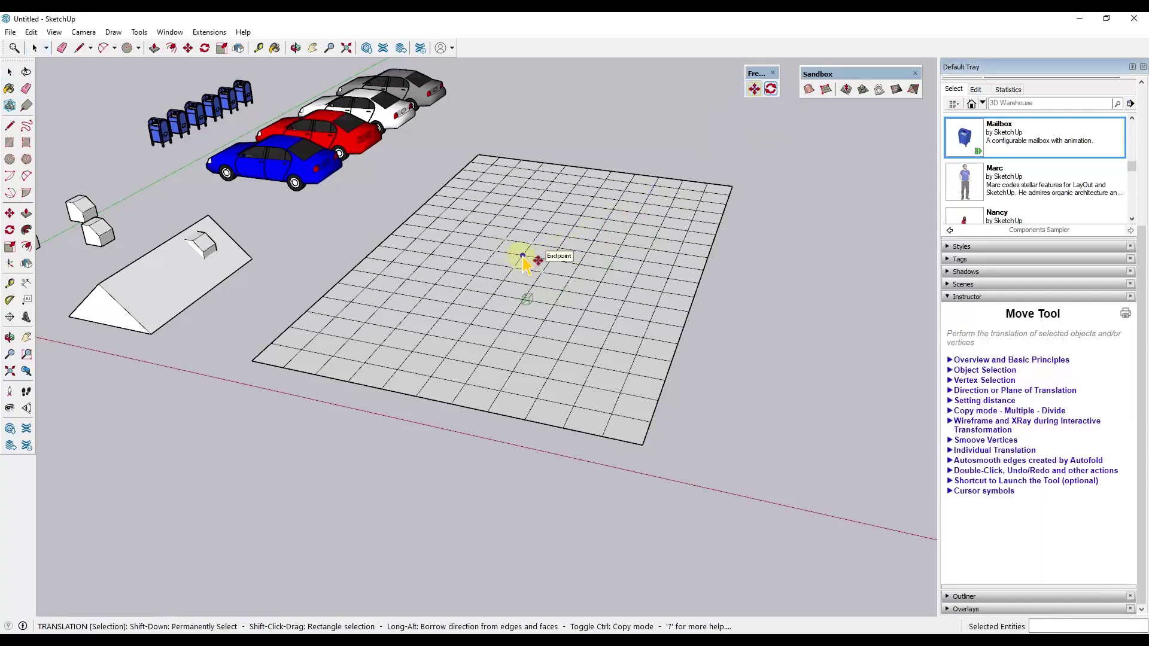
click(523, 255)
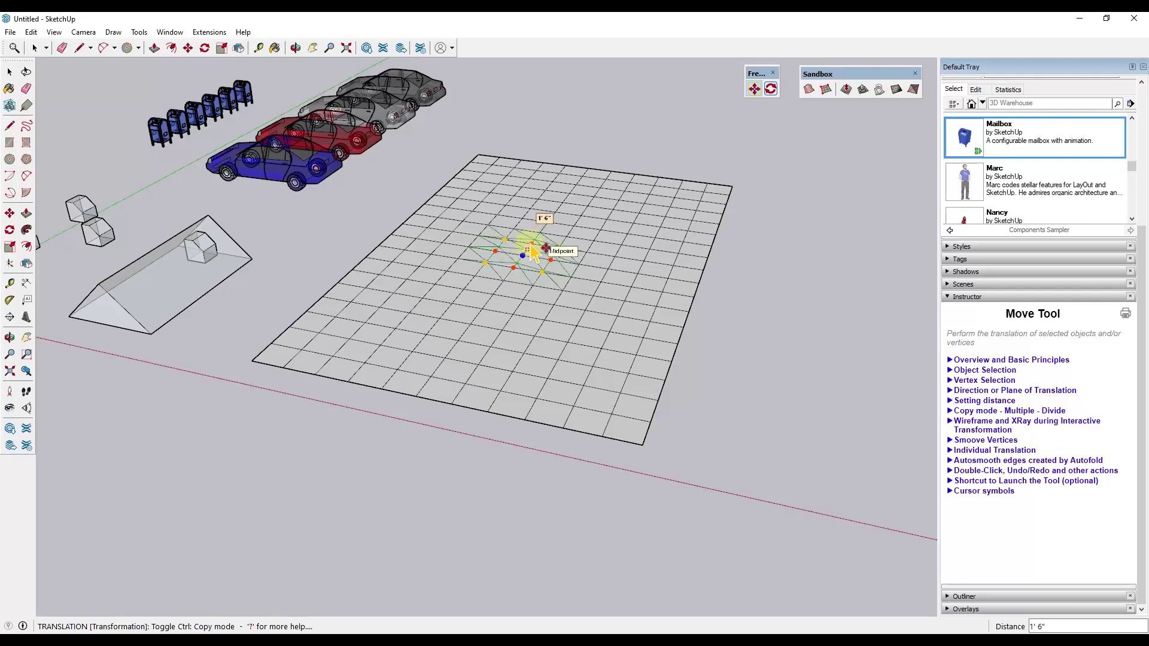
key(Page_Up)
key(Page_Up)
key(Page_Up)
key(Page_Up)
key(Page_Up)
key(Page_Up)
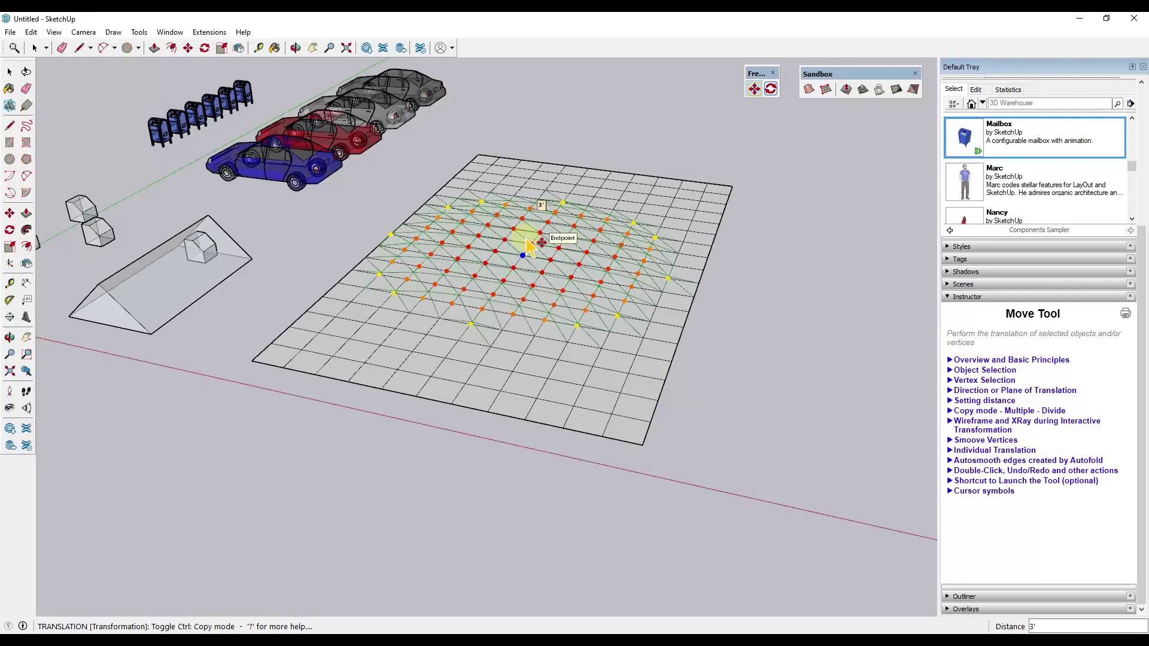
scroll(531, 250, down, 3)
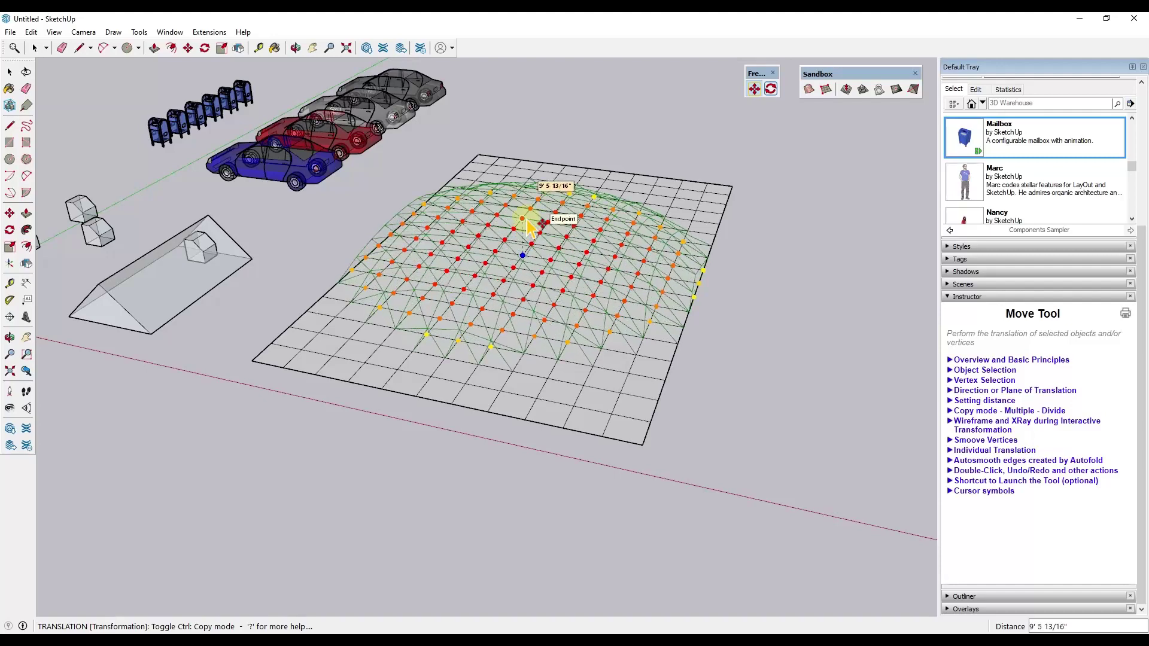
- Fine-tune the Smoove radius and raise the grid into a dome about 4' 5 3/8" high along the Z axis
middle_drag(530, 227, 526, 192)
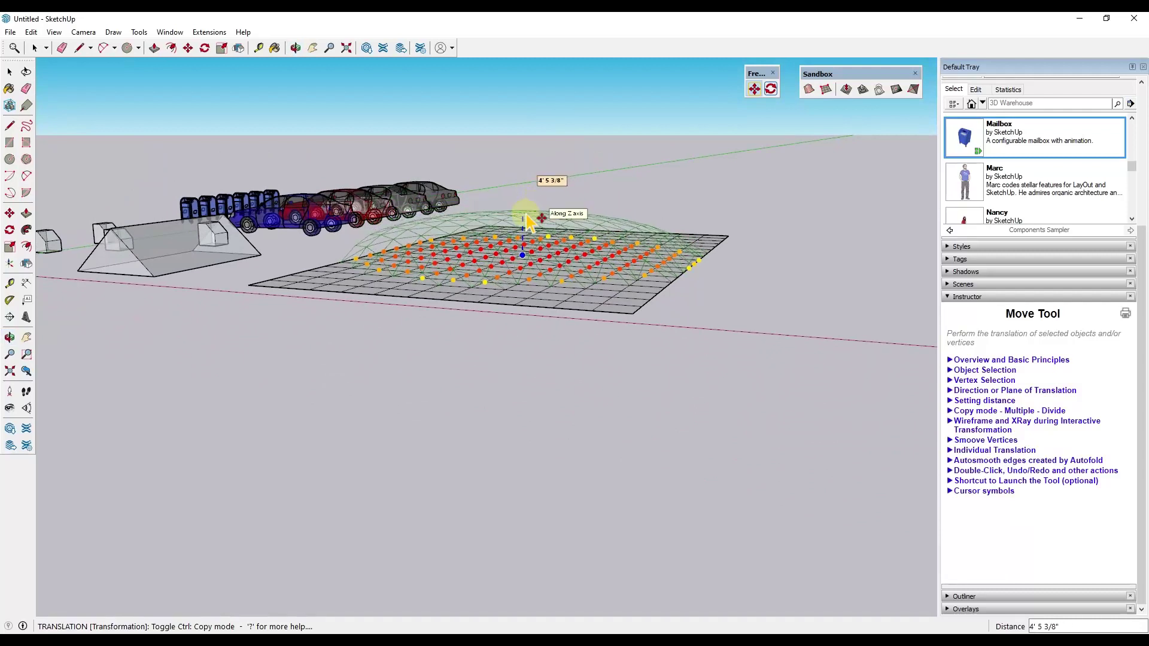
key(Down)
key(Down)
key(Up)
key(Up)
key(Up)
key(Up)
key(Up)
scroll(529, 221, down, 4)
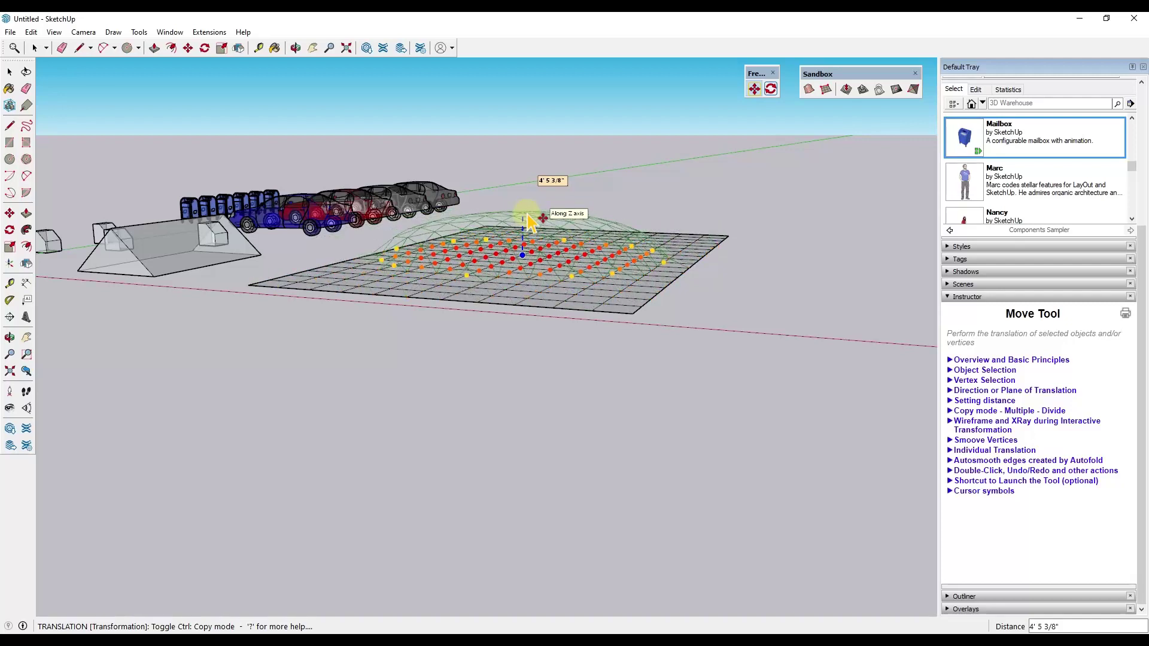
click(528, 222)
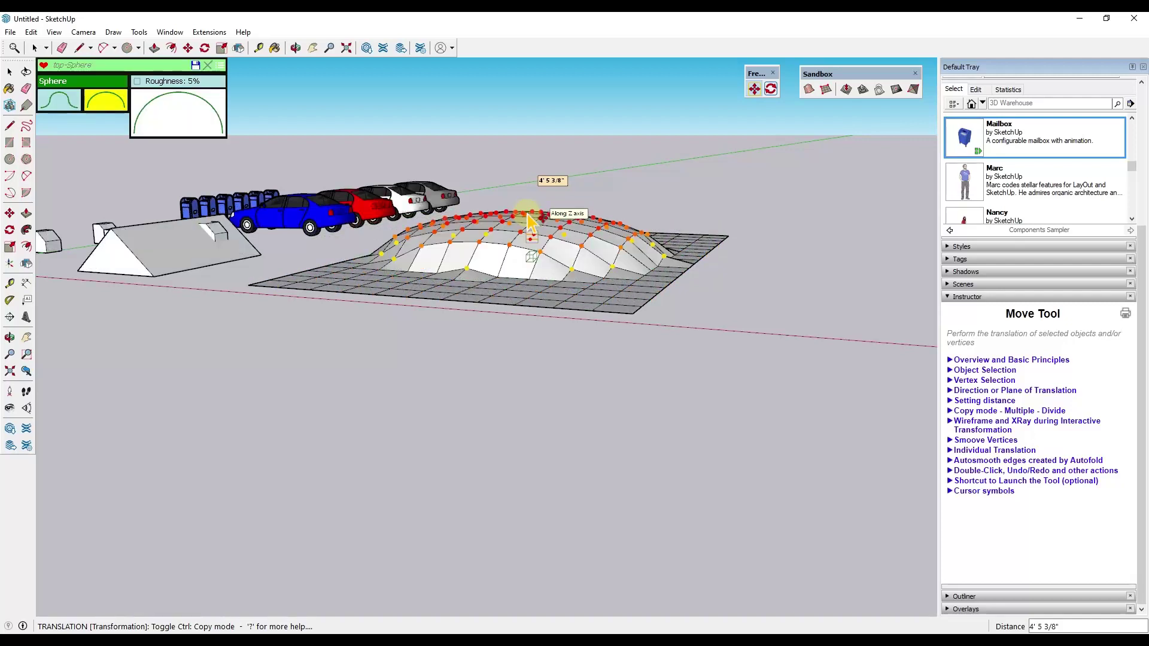
- Try the two Sphere falloff profiles on the raised dome and apply the Linear falloff
click(63, 101)
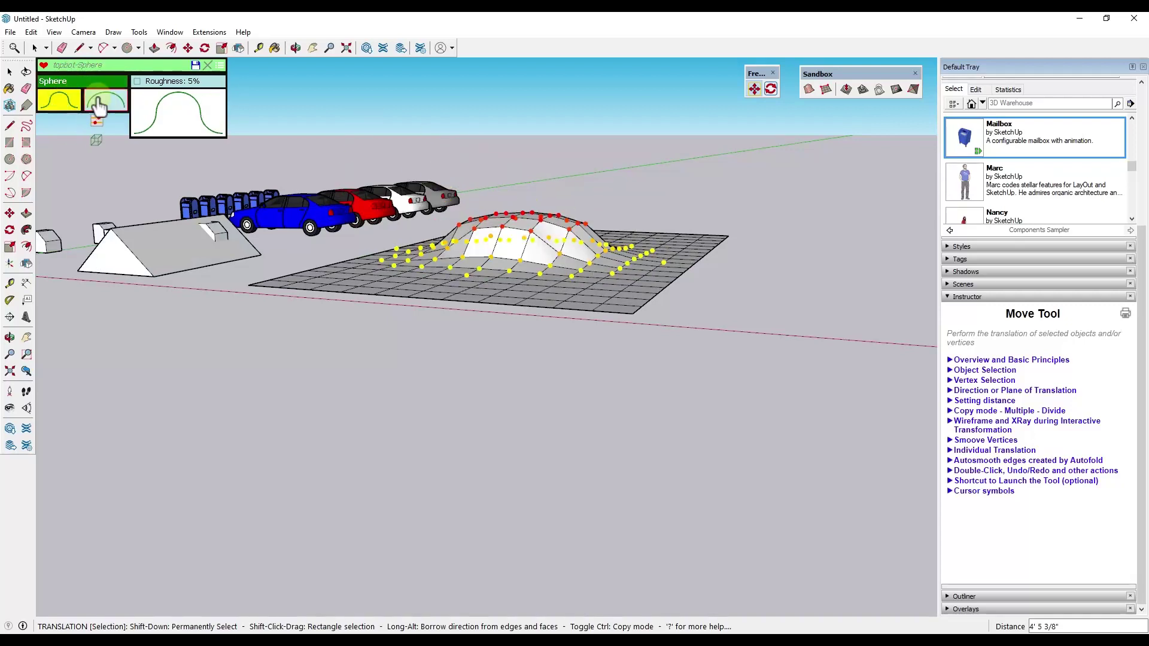
click(105, 108)
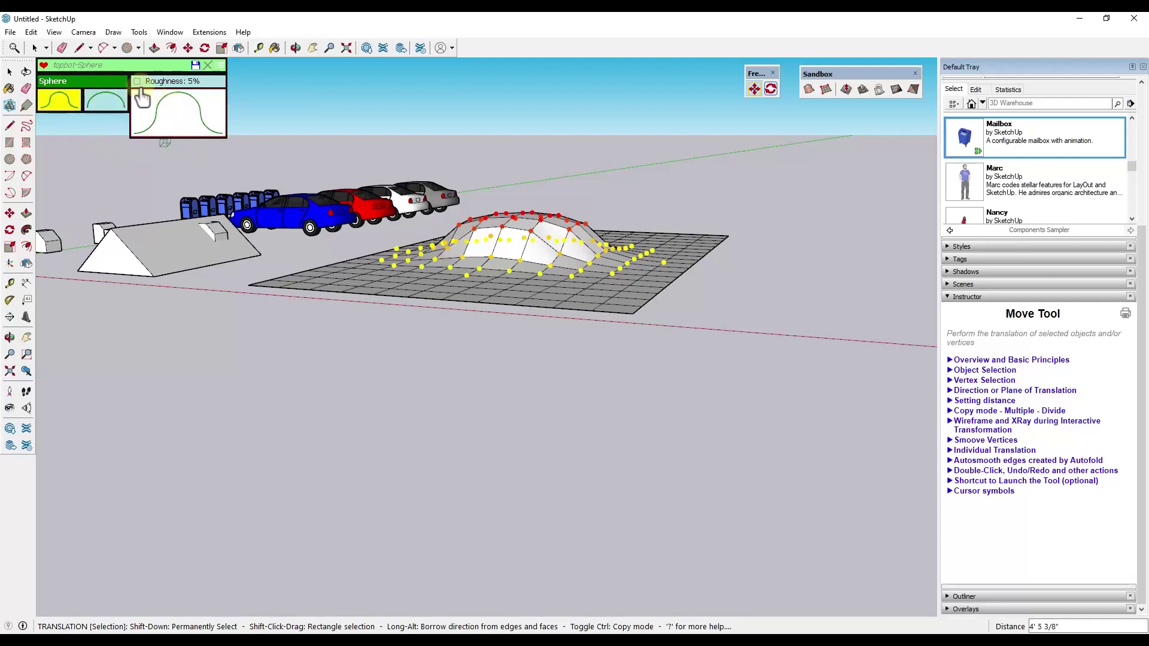
click(70, 108)
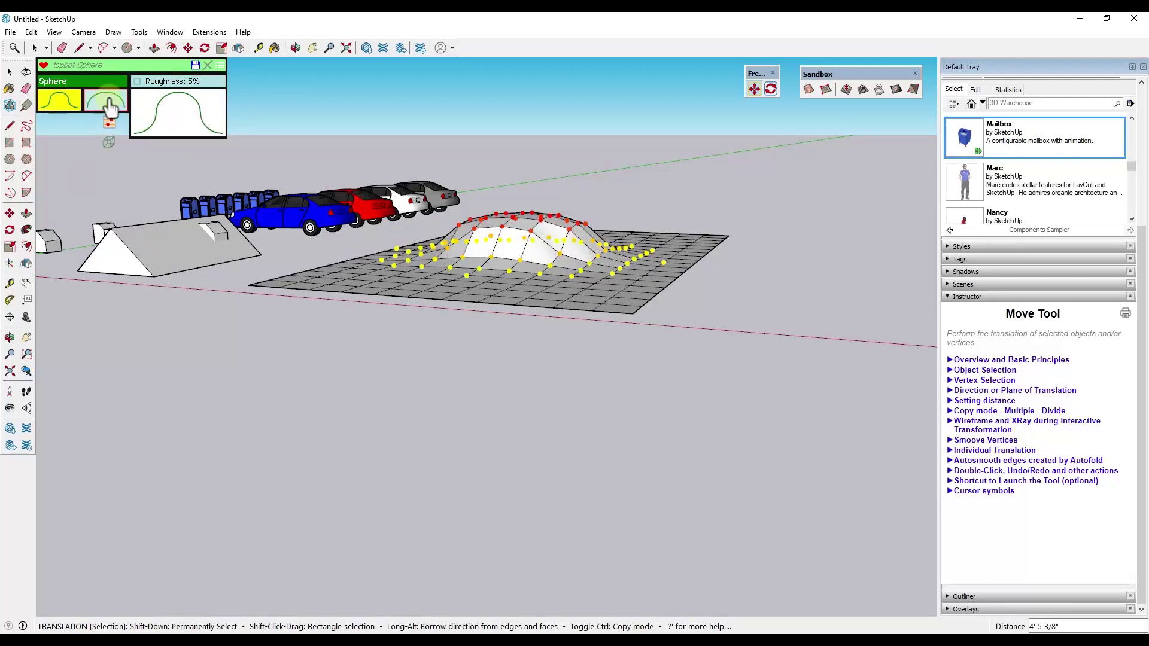
click(54, 81)
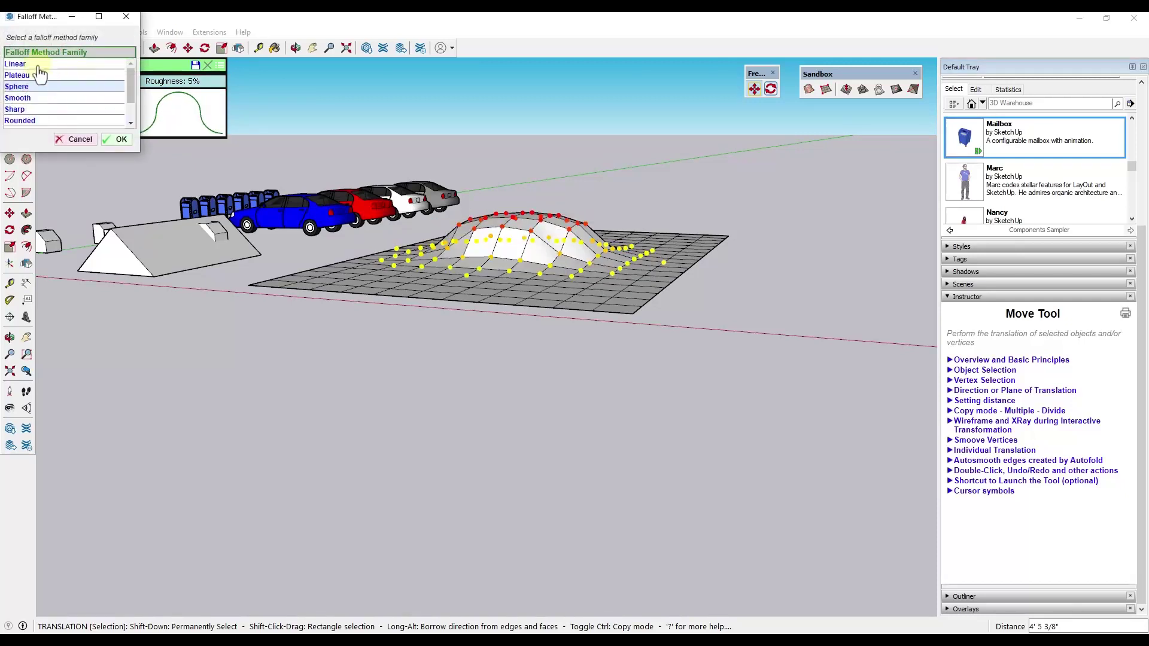
double_click(35, 64)
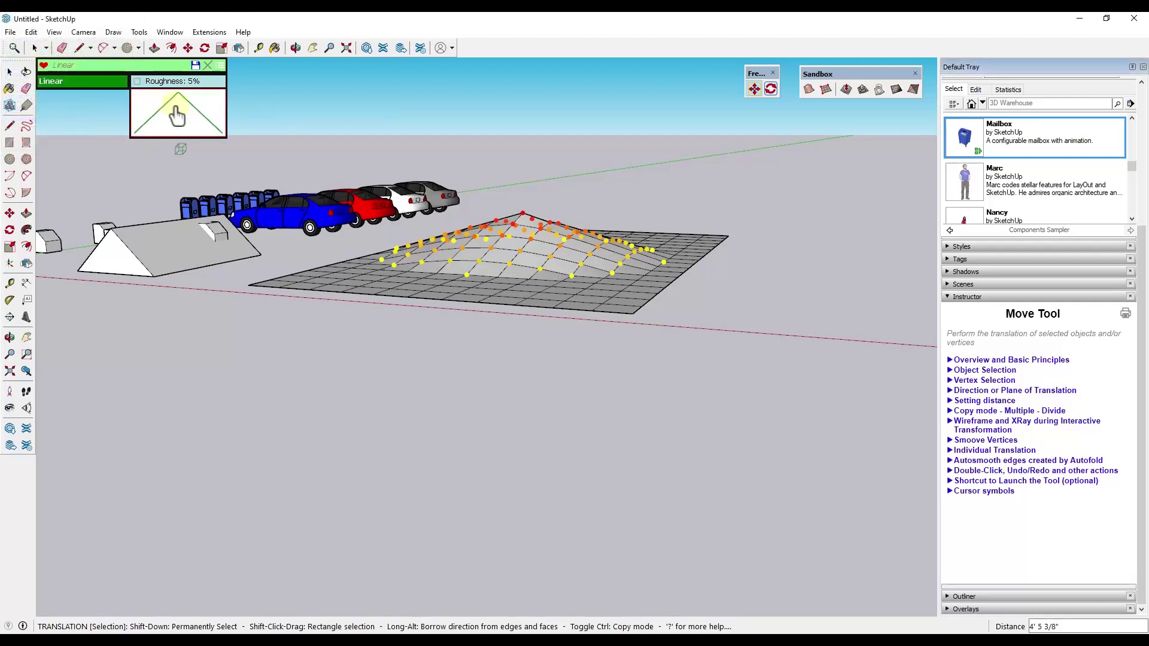
- Switch the dome's falloff to Cubic and compare its two profiles
click(54, 82)
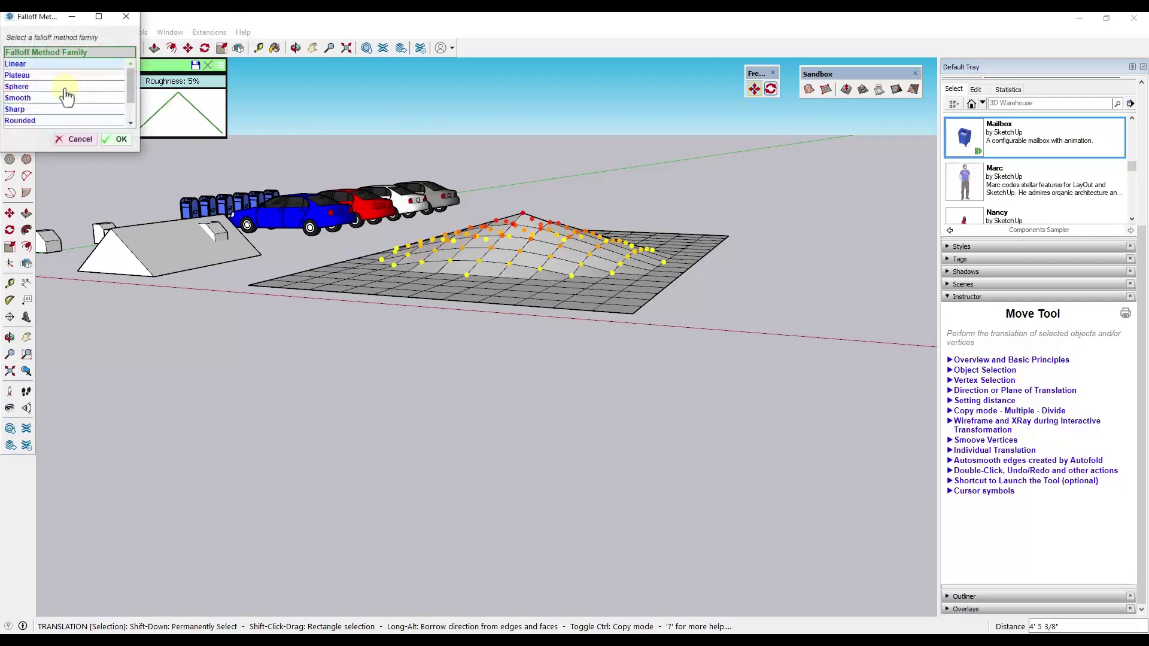
double_click(26, 101)
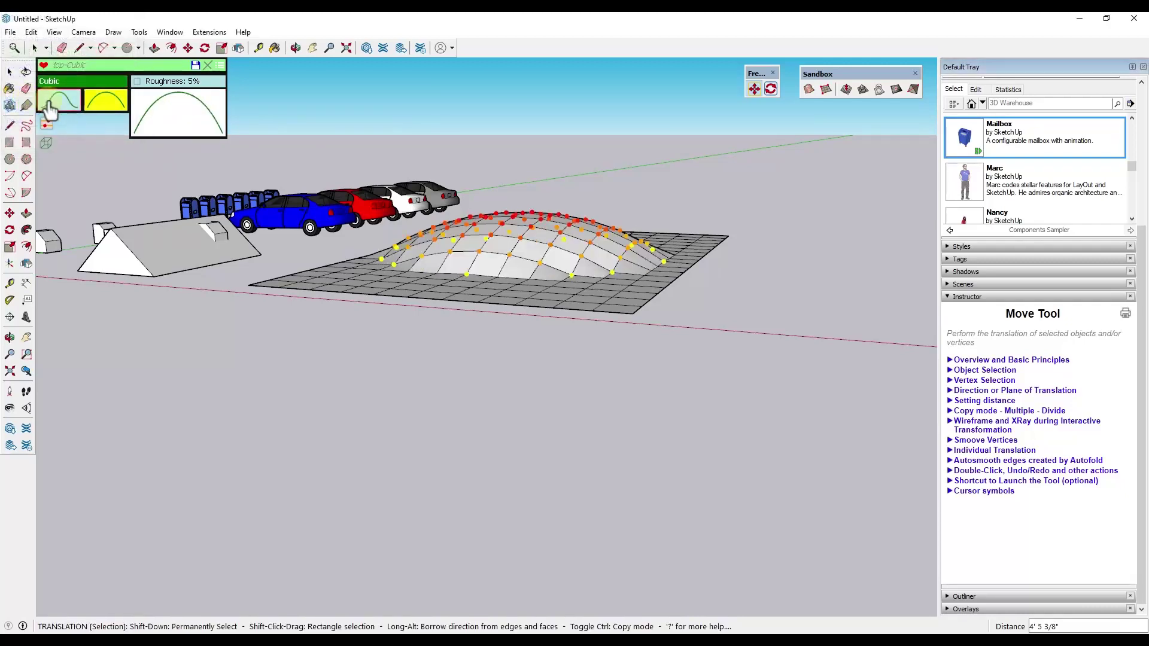
click(98, 111)
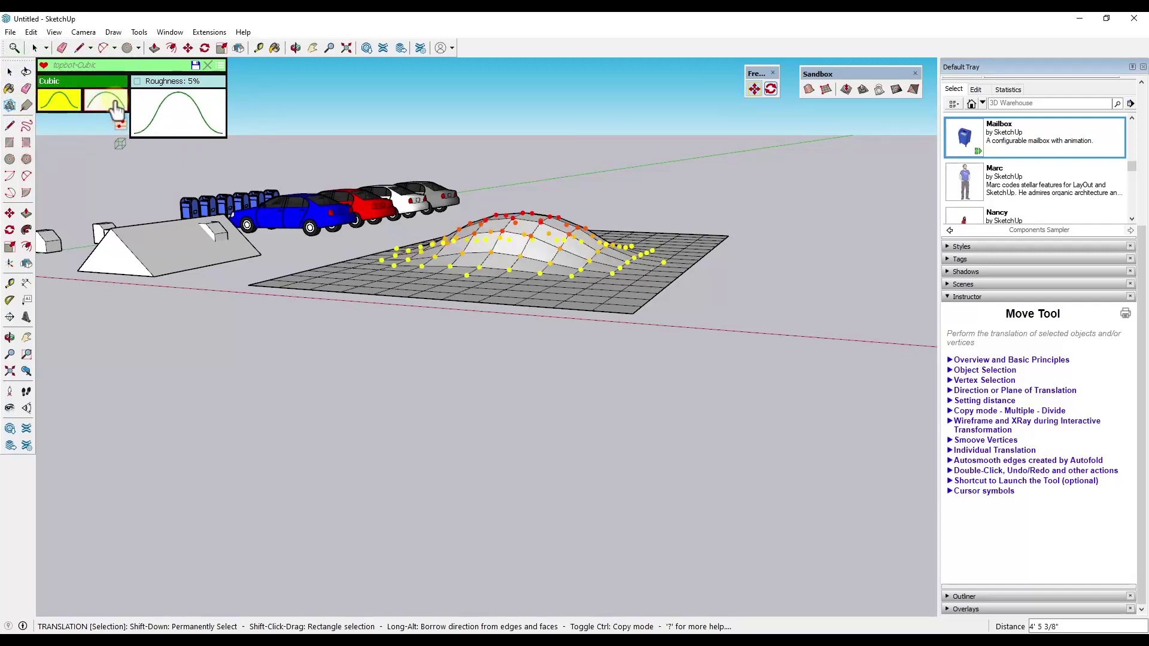
click(115, 109)
- Set the dome's falloff to Smooth with degree 4.5 and choose the top-only profile after comparing both
mouse_move(90, 128)
mouse_down()
mouse_move(105, 135)
mouse_move(45, 138)
mouse_move(80, 141)
mouse_move(52, 151)
mouse_move(90, 147)
mouse_up()
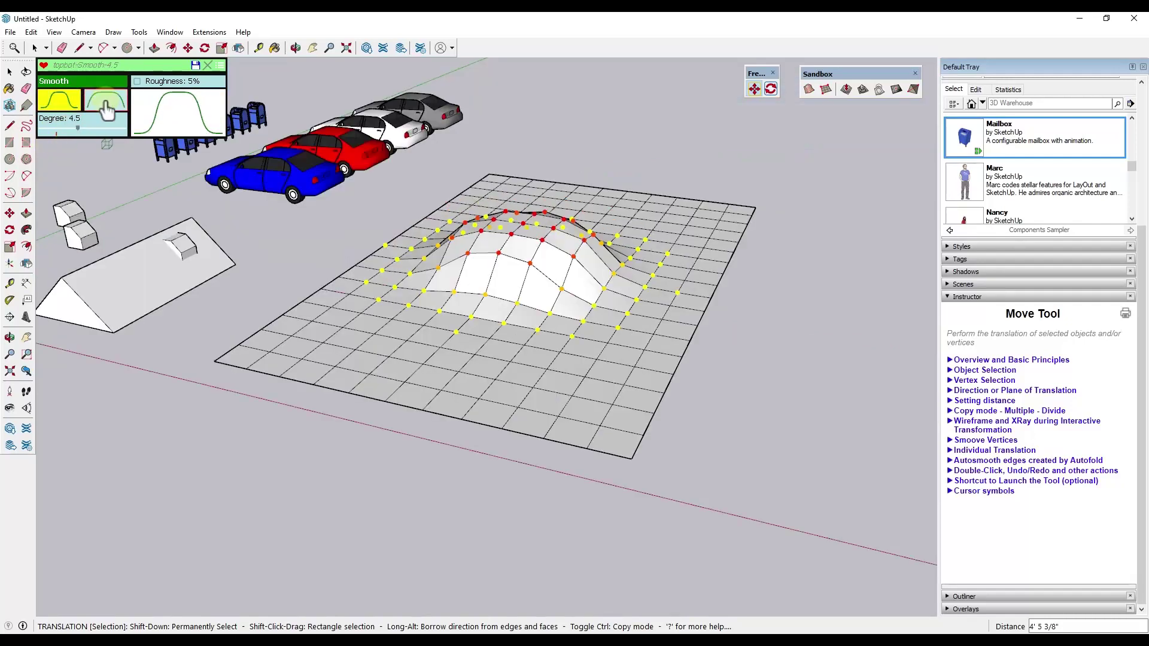
click(106, 109)
click(63, 102)
click(111, 102)
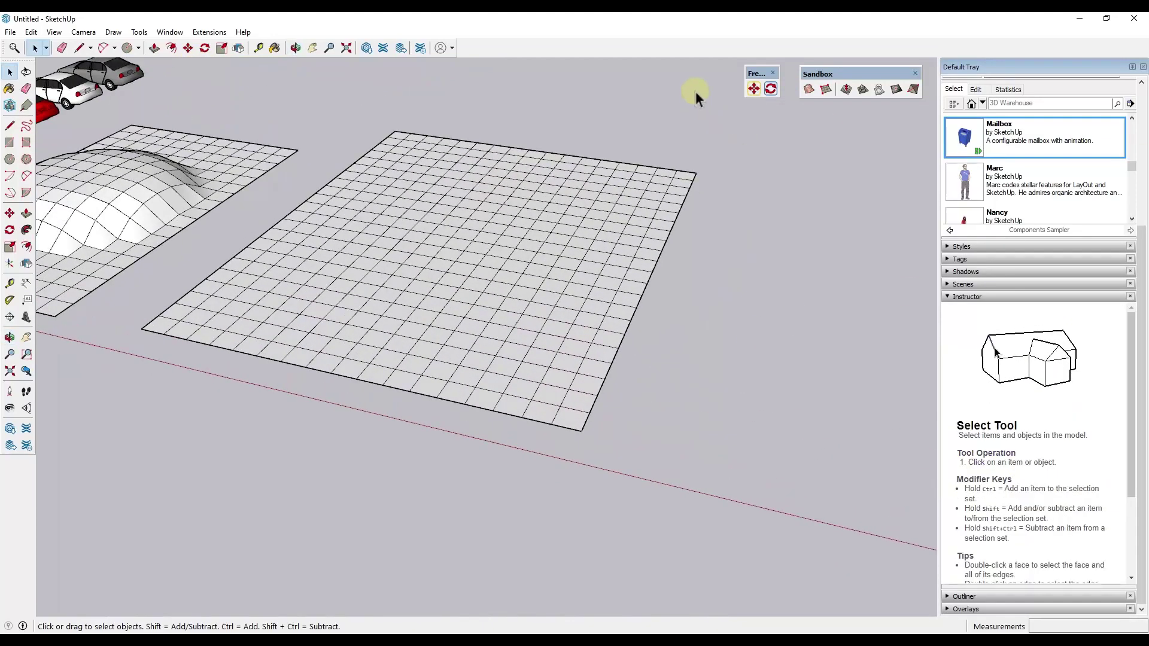
- Select three rectangular vertex areas on the second grid, in its middle and near two opposite corners, with a Smoove falloff around them
click(754, 89)
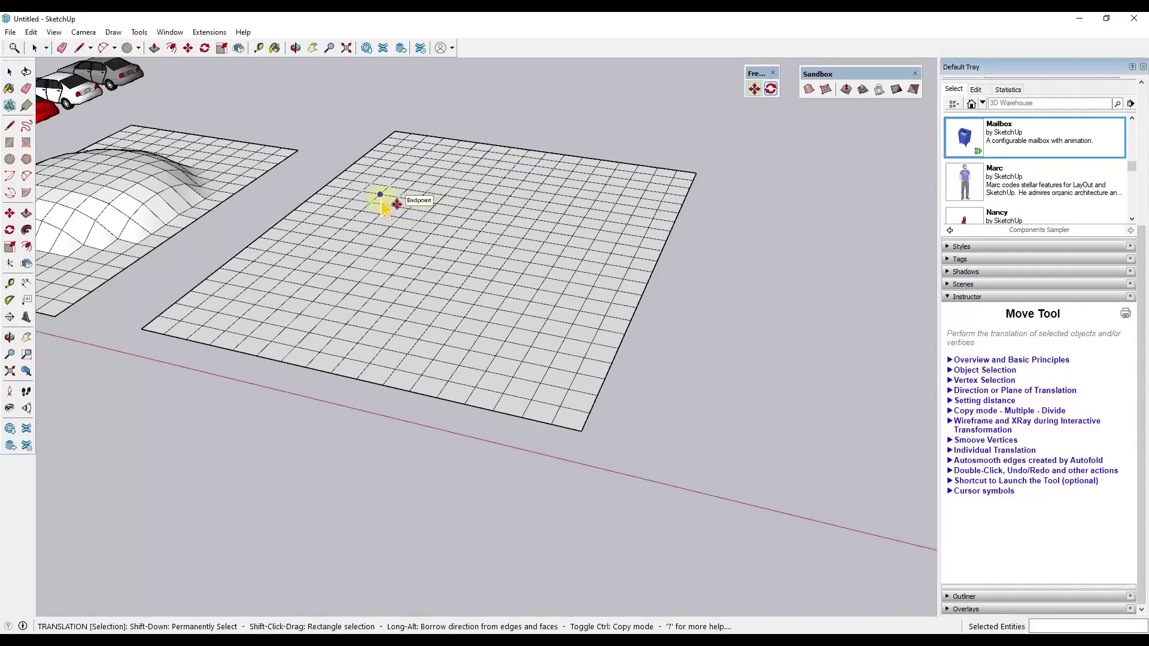
shift+drag(381, 204, 533, 304)
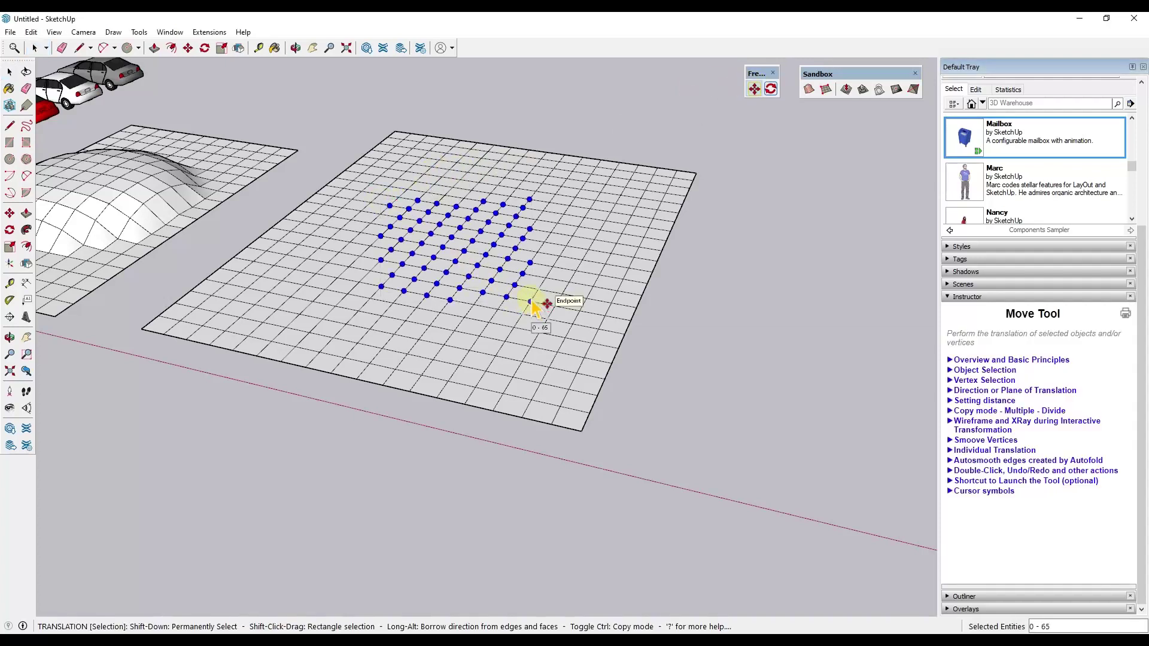
click(506, 250)
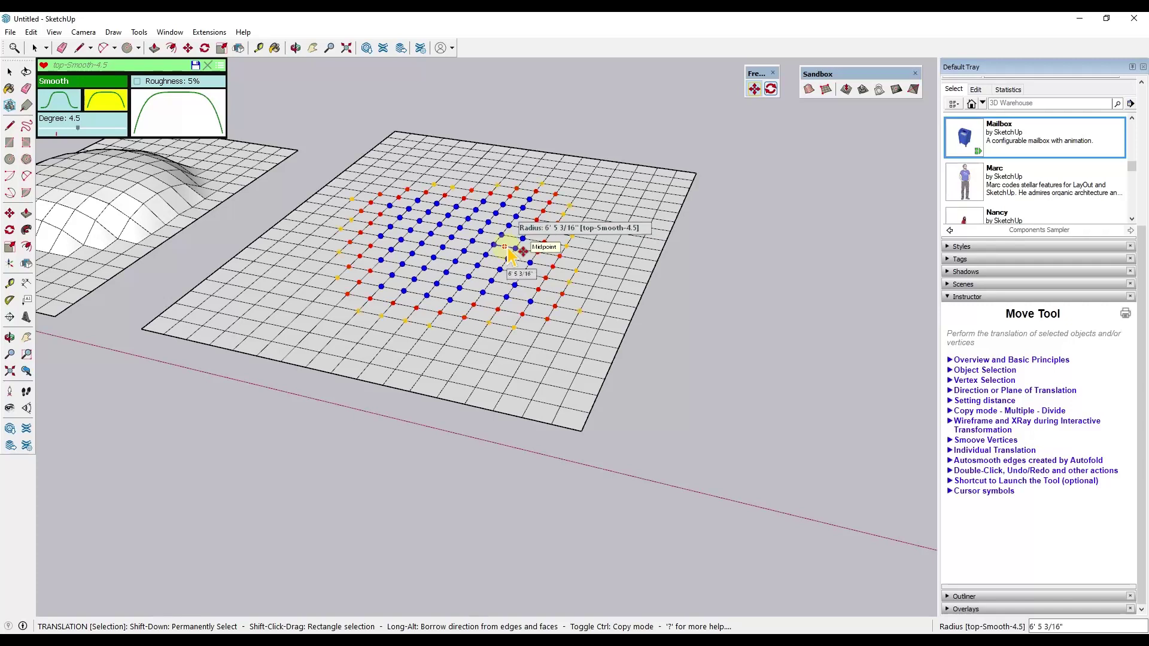
click(575, 186)
shift+drag(559, 169, 682, 218)
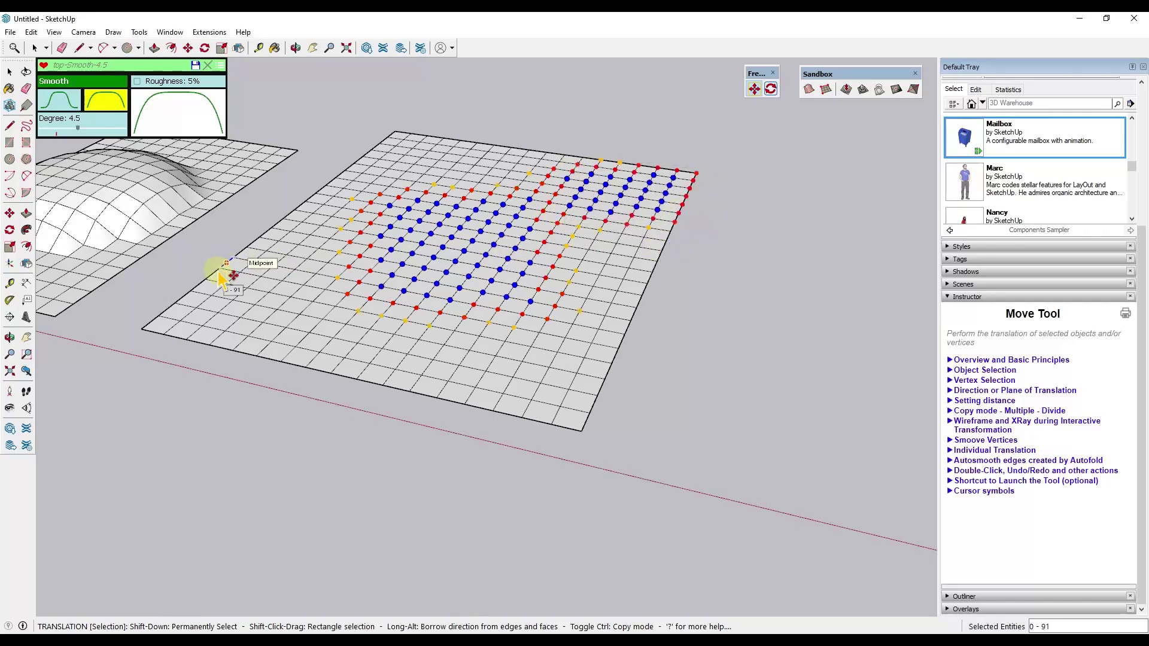
shift+drag(225, 270, 362, 348)
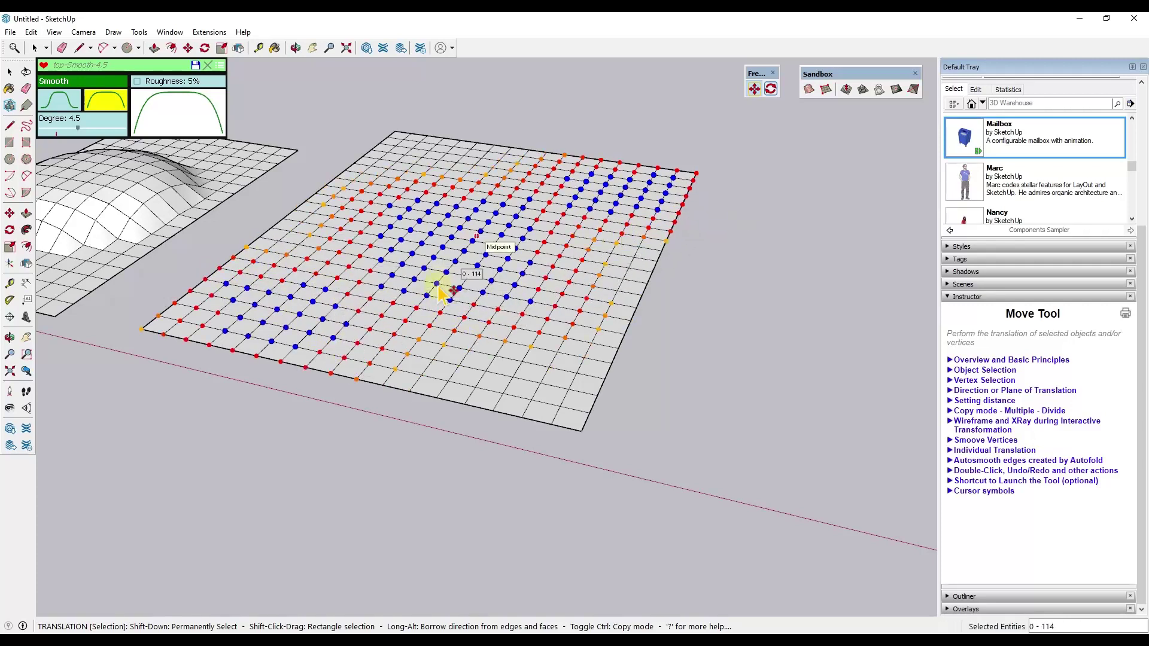
- Raise the three selected vertex areas together along the vertical axis to form a raised terrain
click(443, 254)
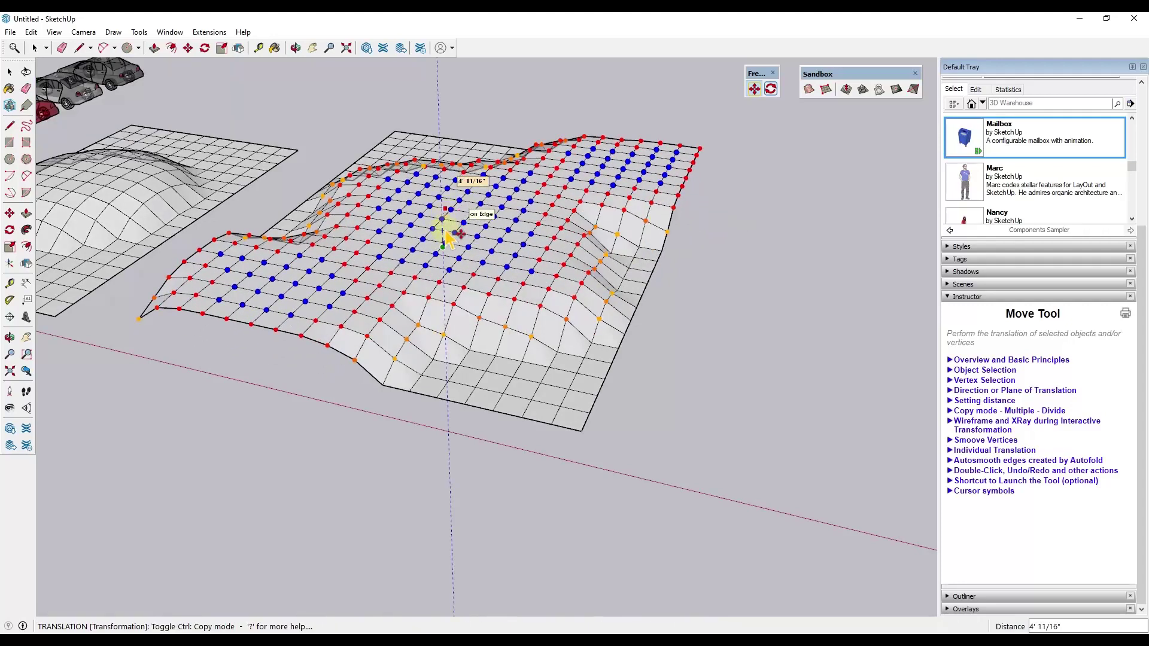
middle_drag(469, 231, 518, 179)
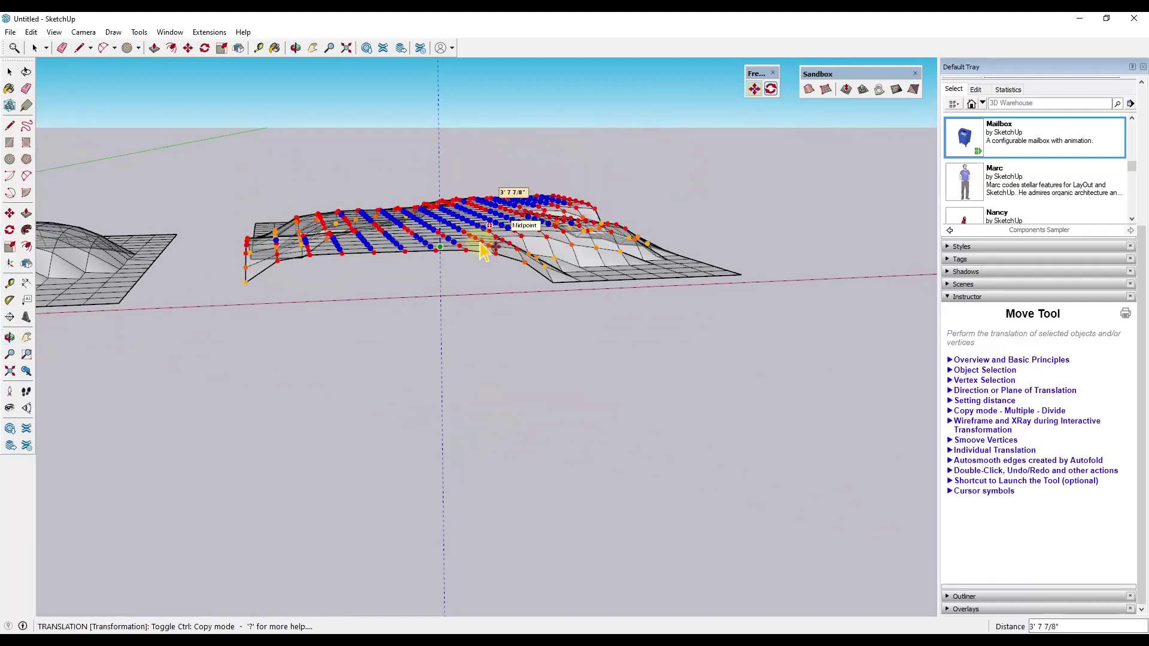
click(668, 217)
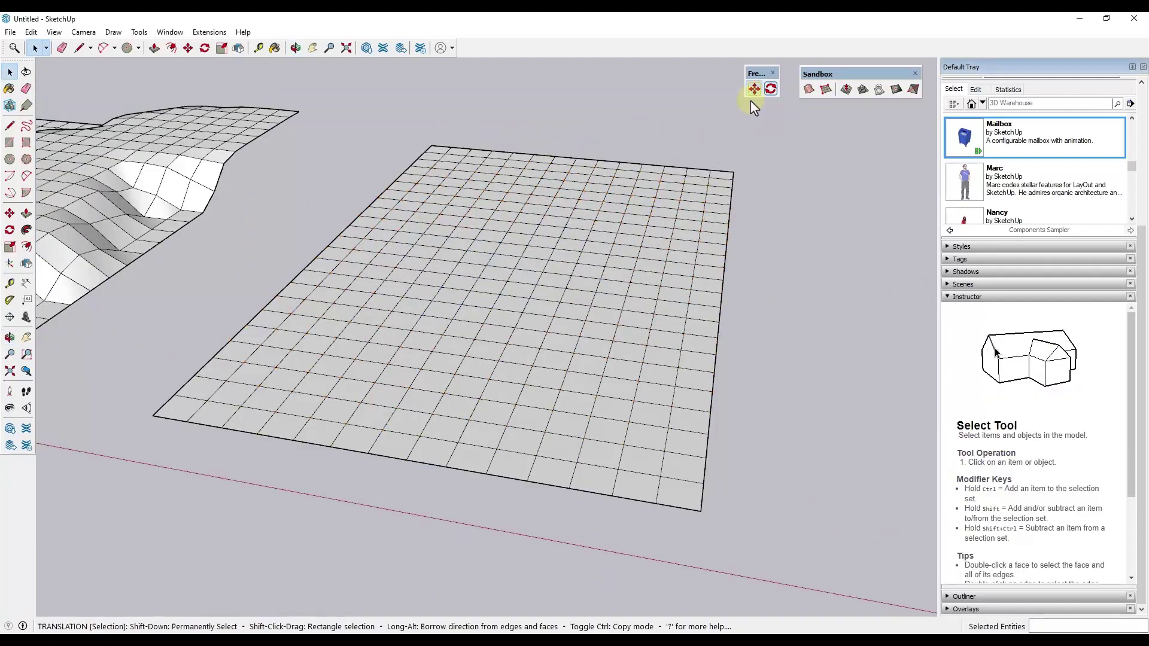
- Select a small rectangle of vertices in the middle of the third grid with the FredoSketch Move tool
middle_drag(829, 212, 800, 240)
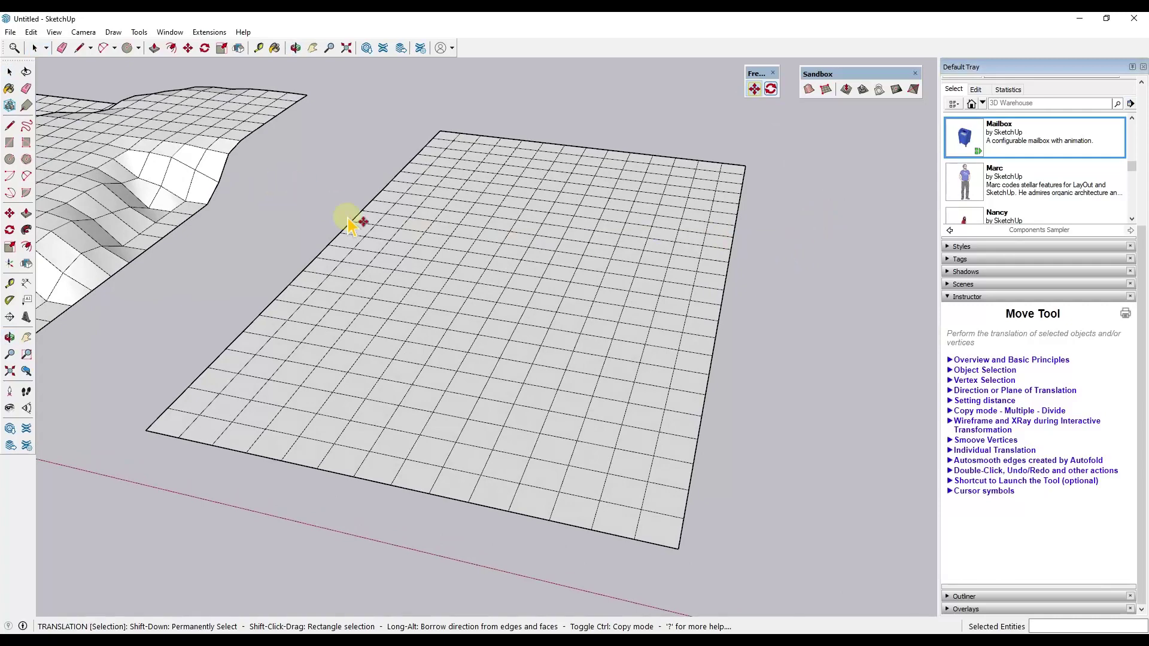
key(space)
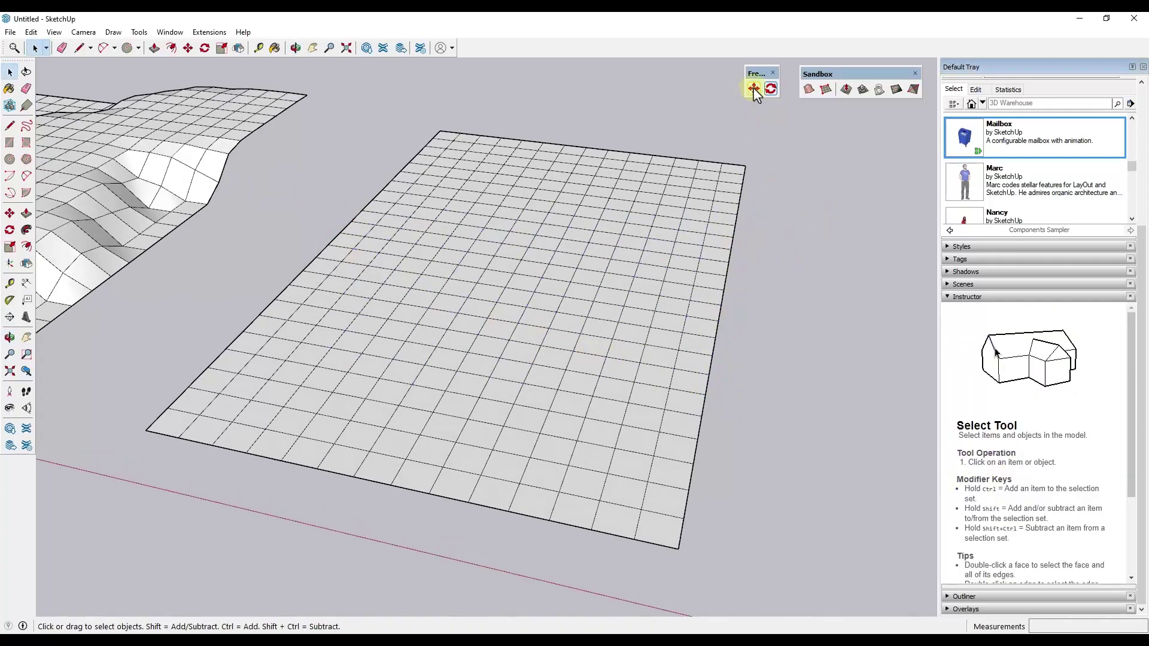
click(754, 90)
drag(471, 232, 567, 306)
middle_drag(596, 317, 602, 285)
- Change the selection's falloff to Bezier and set its roughness to 95%
key(Tab)
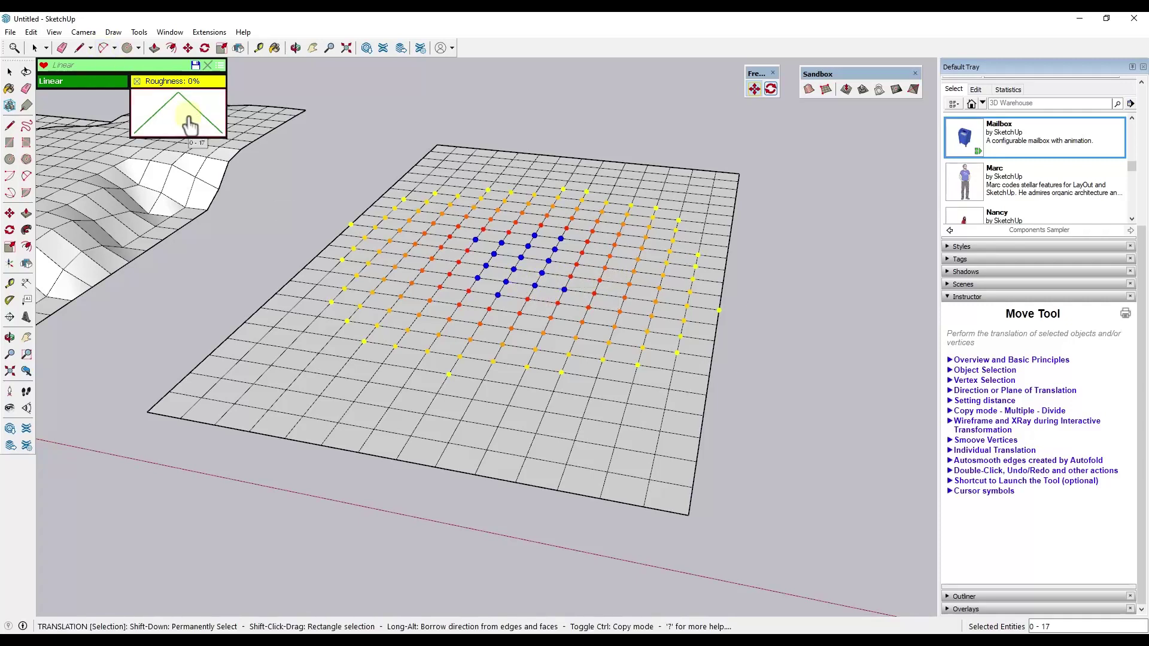
click(103, 84)
scroll(42, 113, down, 1)
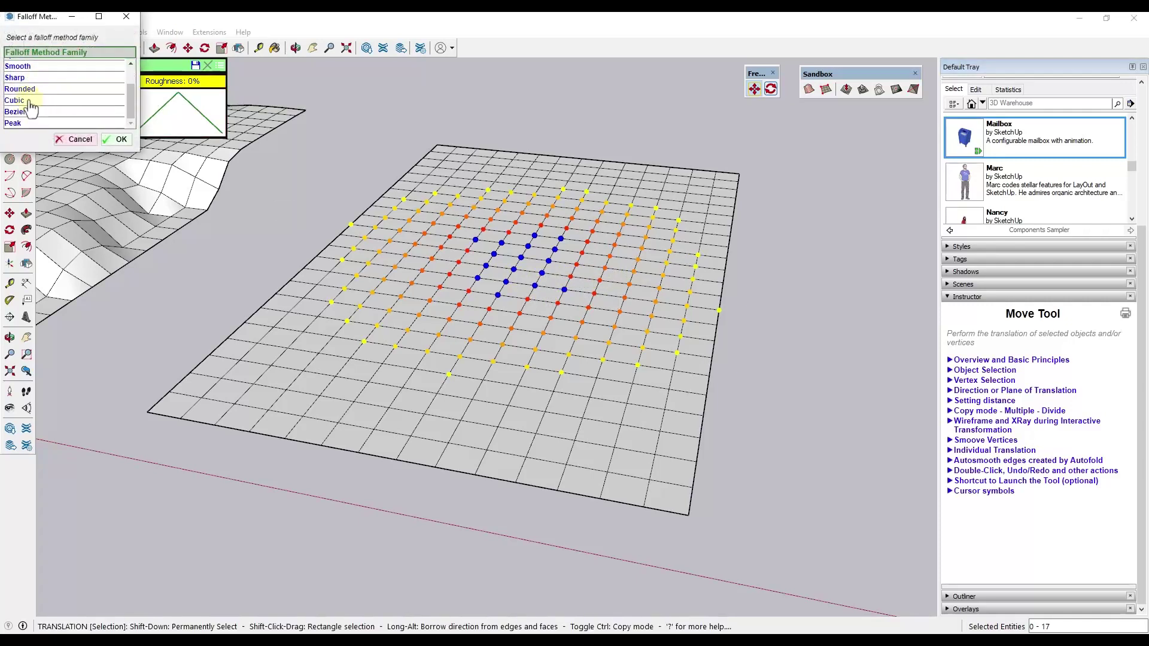
click(120, 139)
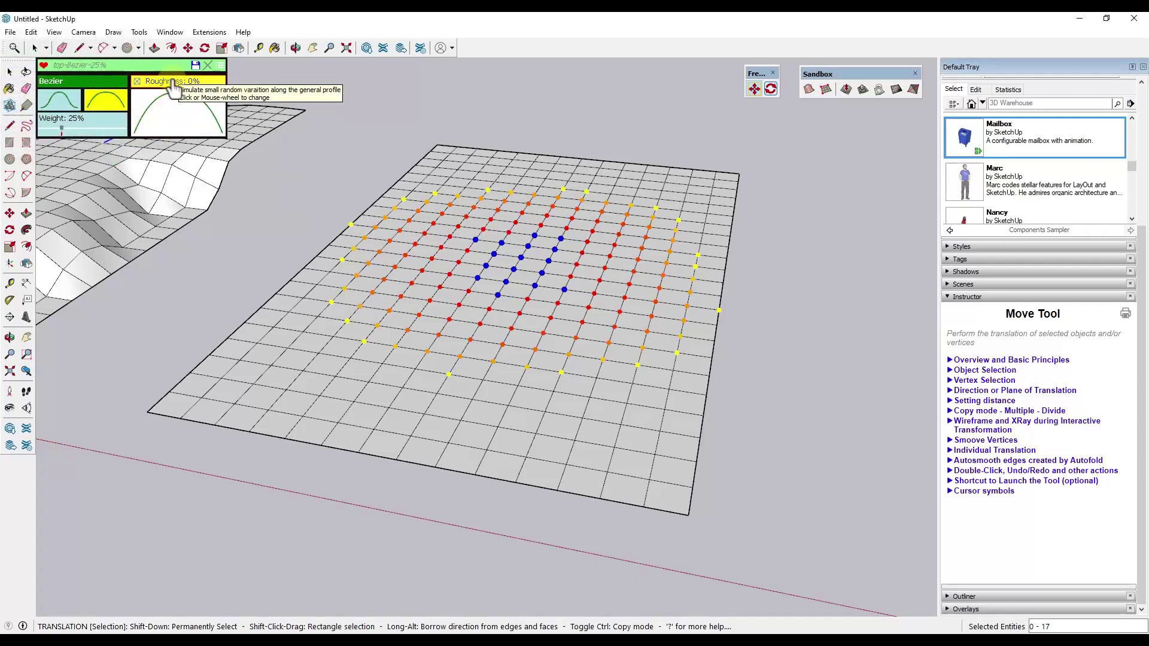
scroll(178, 94, up, 3)
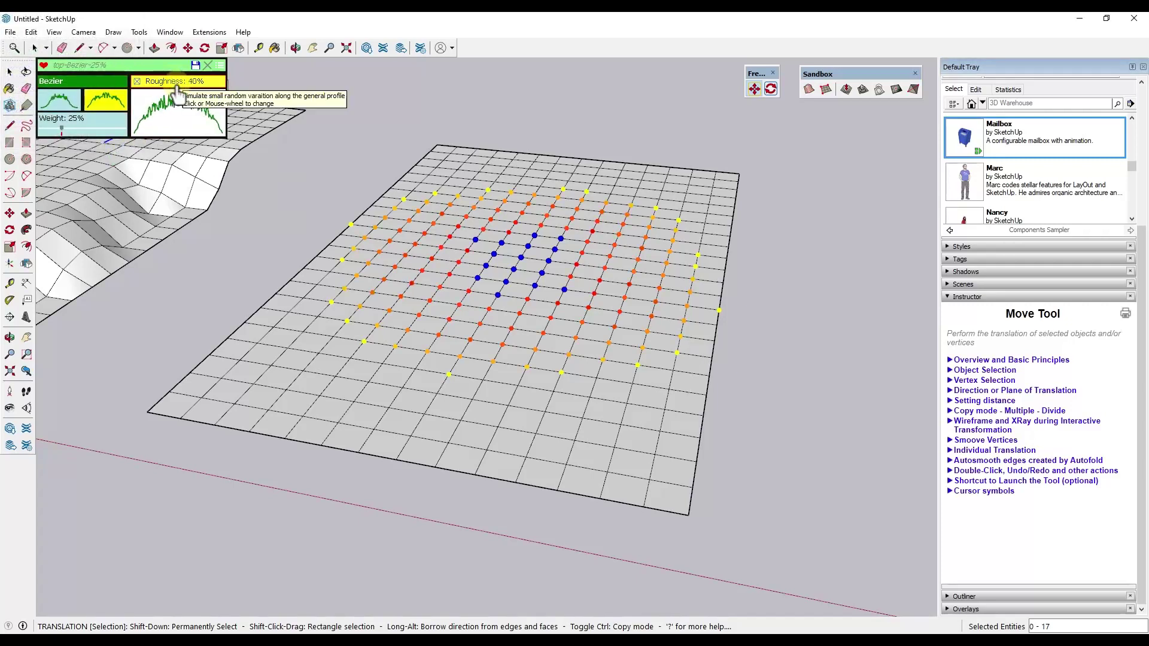
scroll(179, 94, up, 3)
scroll(179, 93, up, 4)
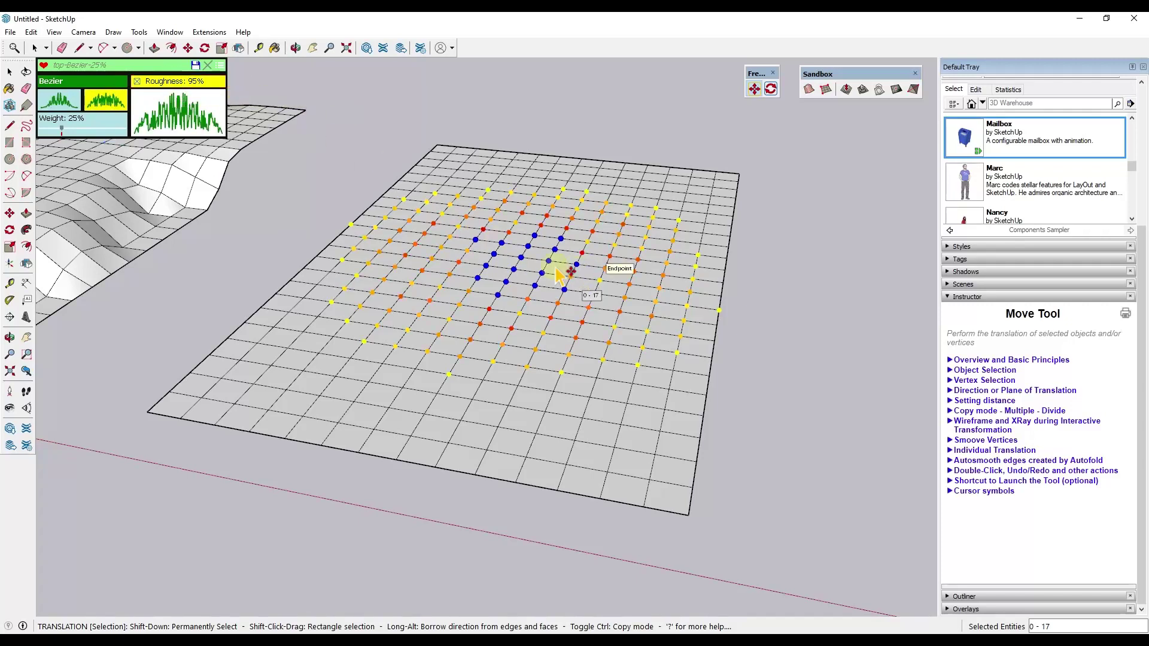
- Try to raise the selected vertices of the third grid about 3' 5" vertically with the rough Bezier falloff
click(522, 262)
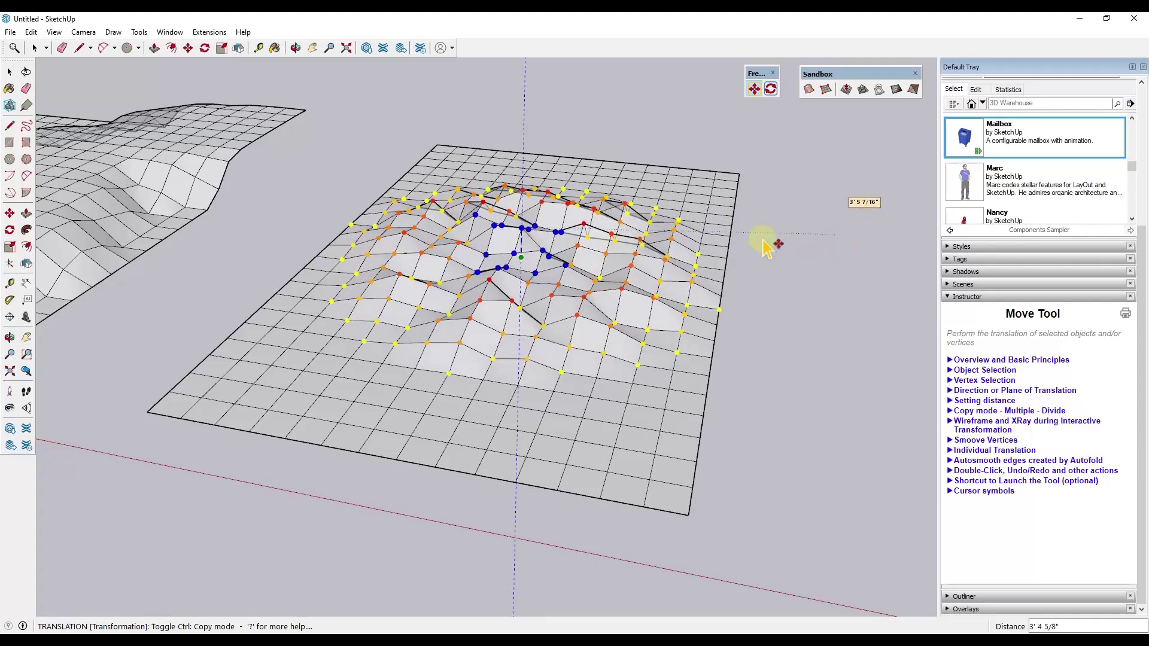
key(space)
click(754, 89)
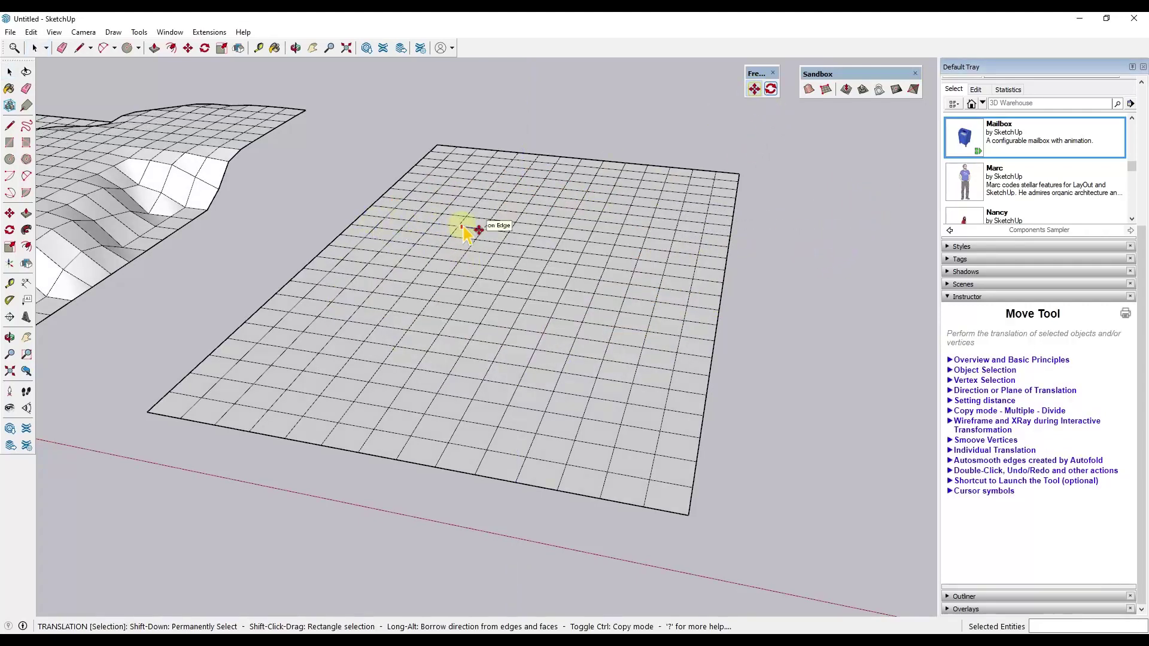
- Enable Smoove on the third grid's selected vertices and change the falloff to Smooth
key(Tab)
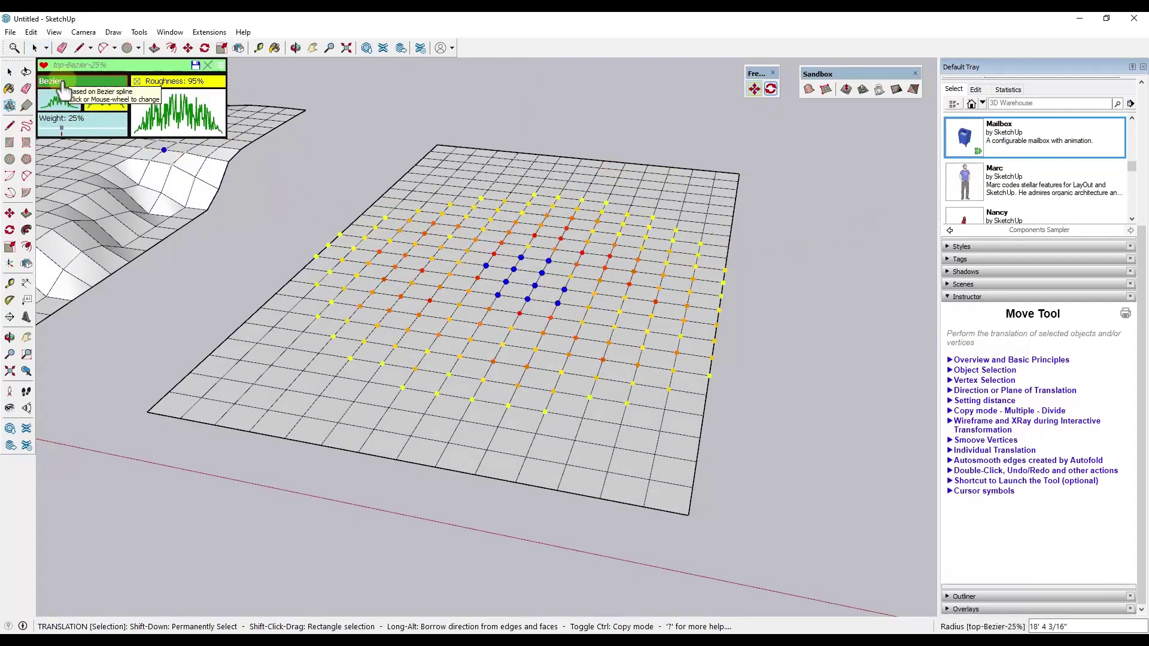
click(60, 83)
click(21, 67)
click(117, 139)
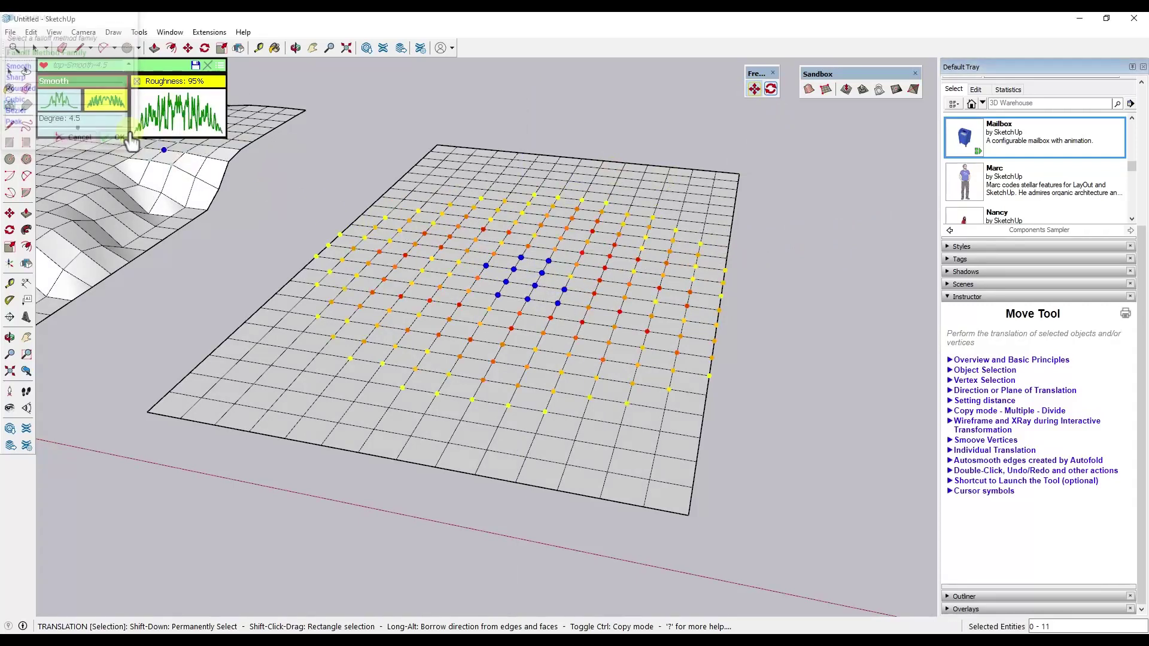
- Try to raise the third grid's selected vertices about 10' 4" vertically with the Smooth falloff
click(513, 269)
click(554, 205)
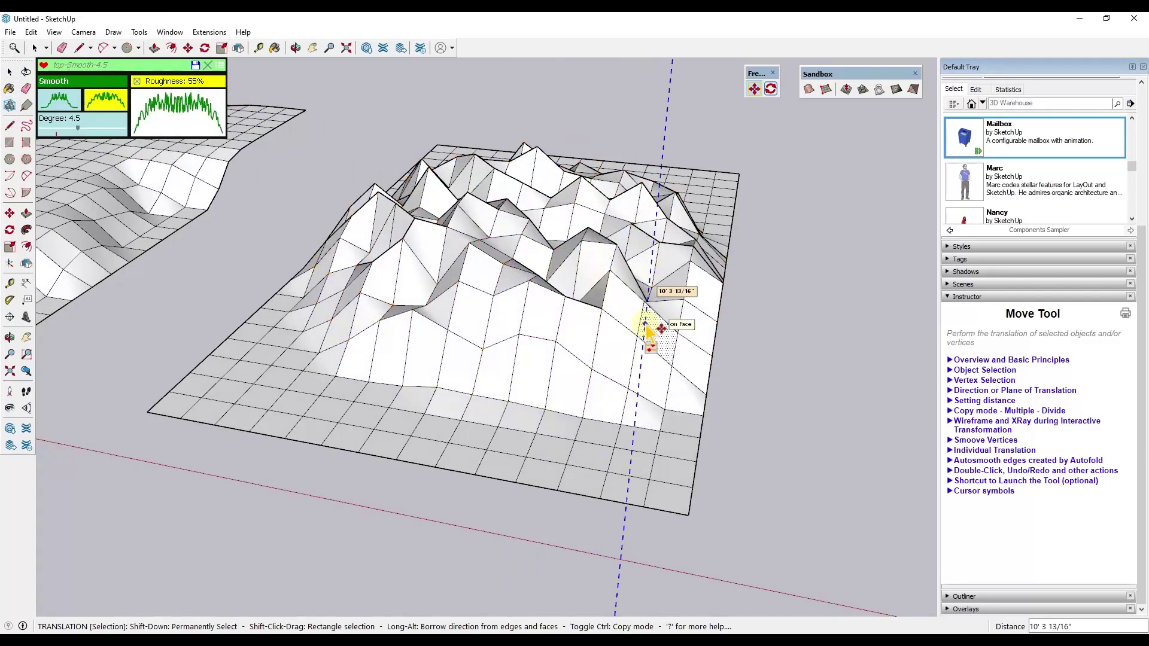
key(ctrl+z)
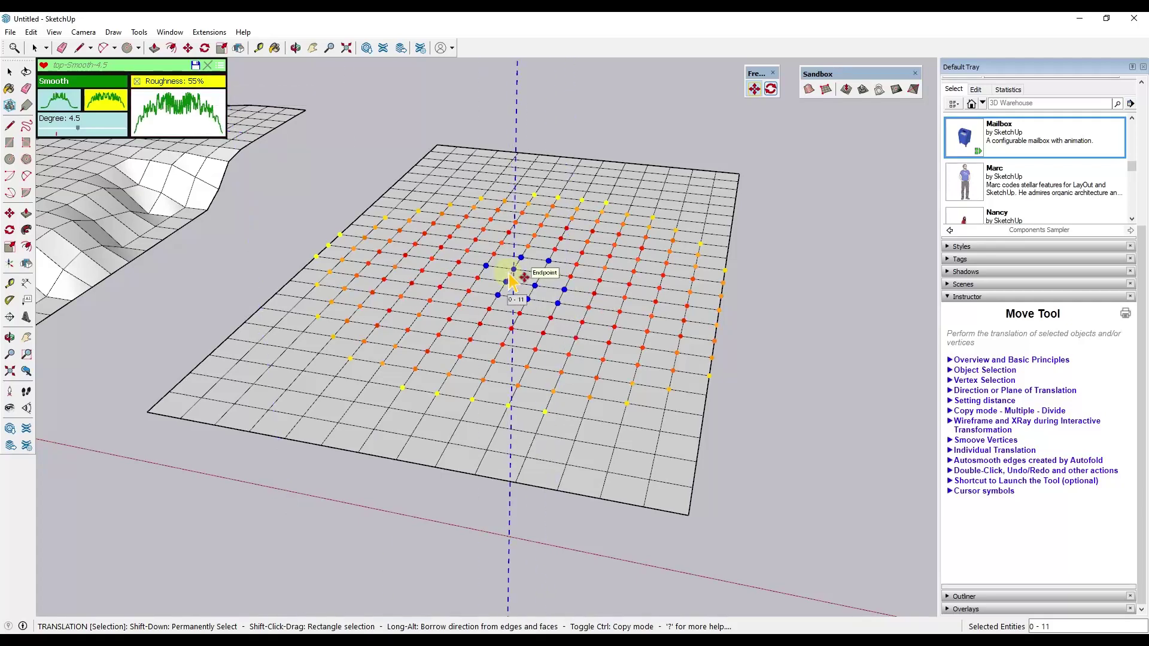
- Raise the third grid's selected vertices about 6' 2" along the vertical axis with the rough Smooth falloff
middle_drag(533, 294, 533, 262)
click(521, 256)
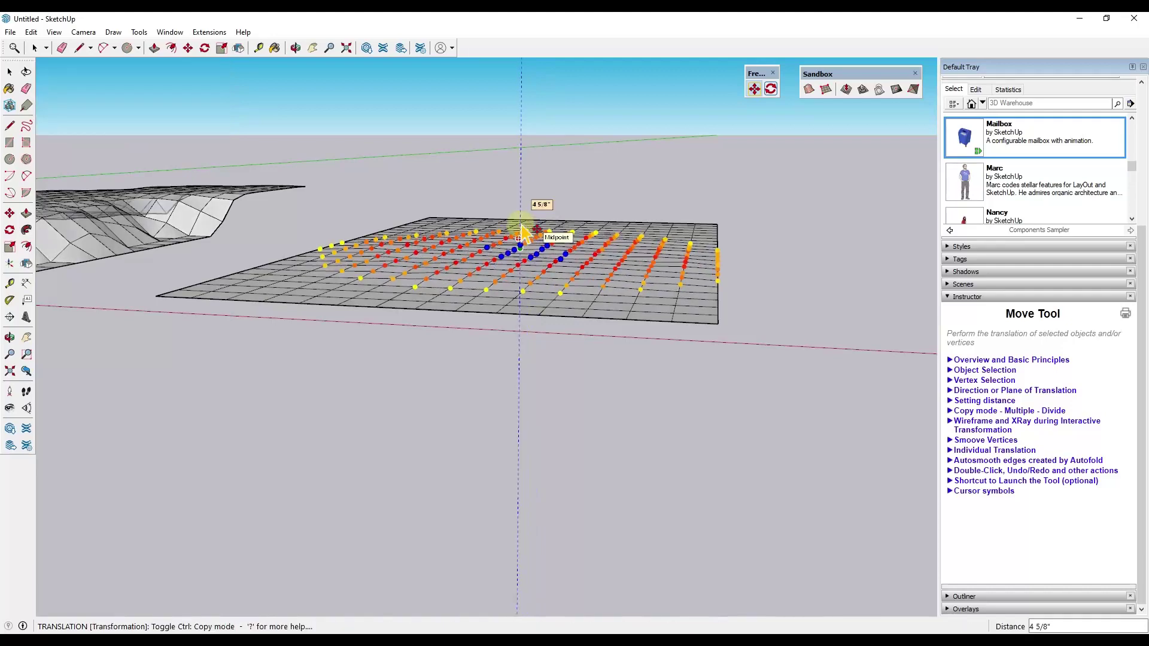
click(534, 201)
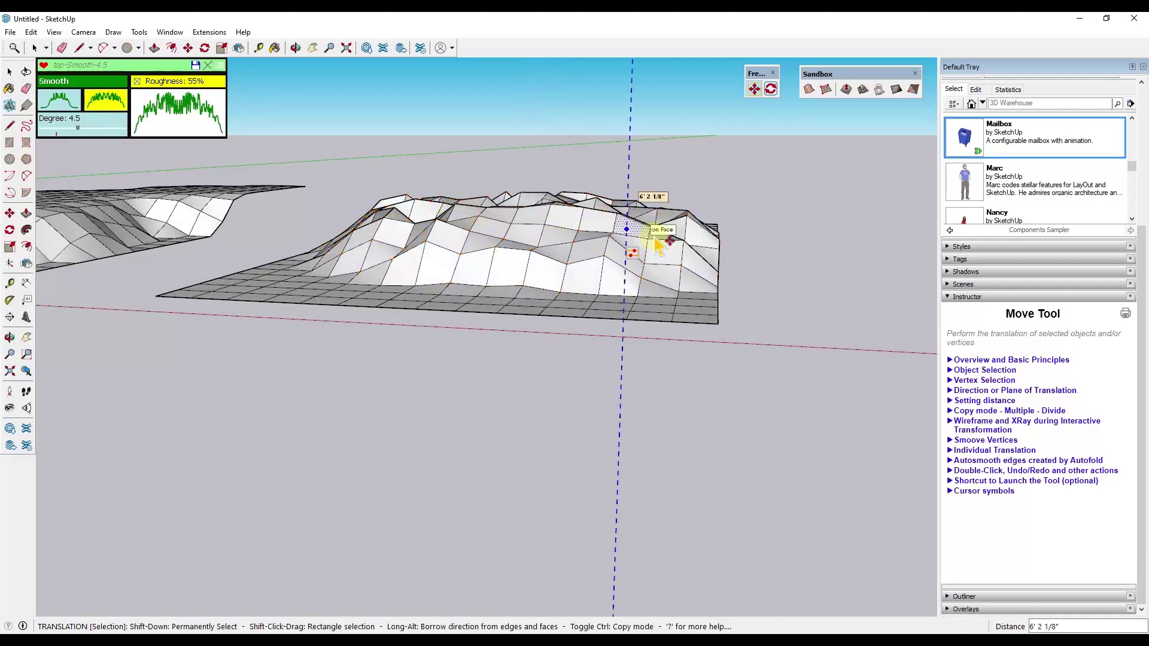
- Set the raised terrain's roughness to 45% and its Smooth falloff degree to 5.8
middle_drag(659, 235, 264, 209)
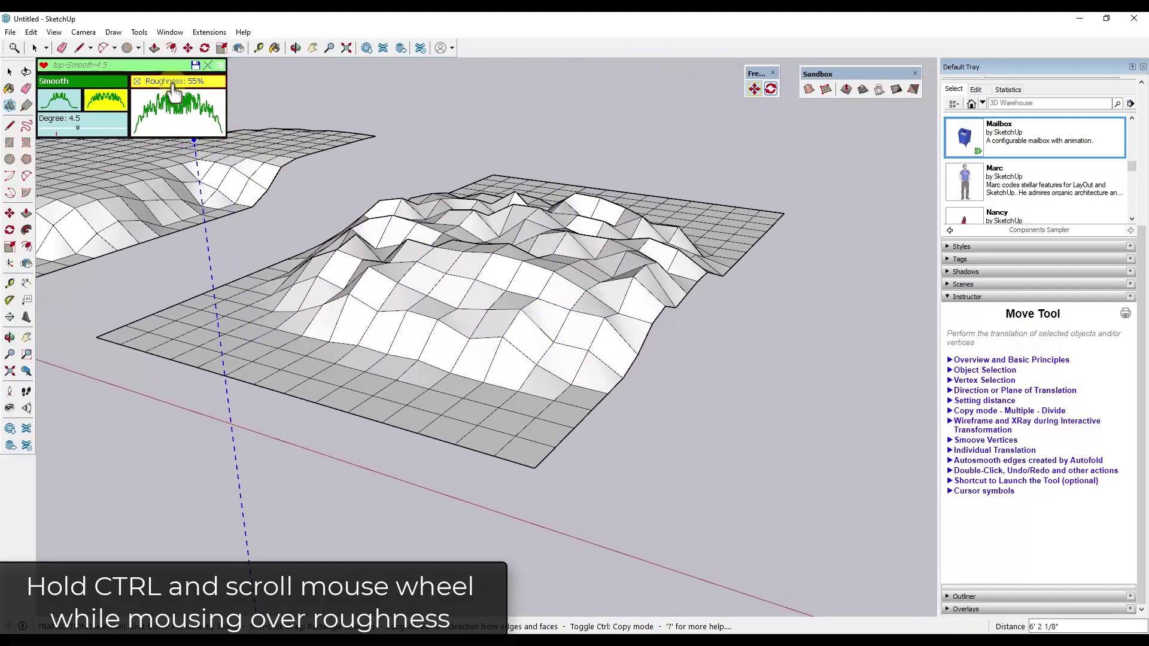
ctrl+scroll(171, 93, down, 5)
ctrl+scroll(169, 85, down, 4)
ctrl+scroll(168, 85, up, 4)
ctrl+scroll(167, 93, up, 3)
drag(91, 132, 108, 133)
- Cycle the raised terrain through the falloff profiles, including Cubic and Peak, and return to Smooth
scroll(179, 108, down, 2)
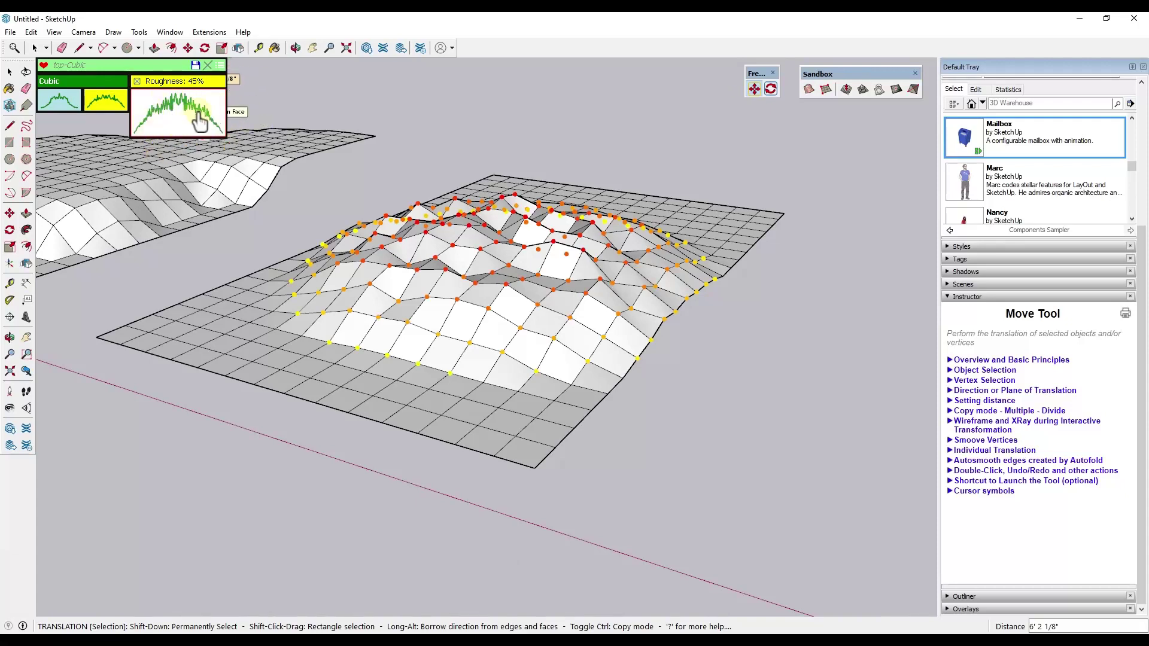
click(166, 126)
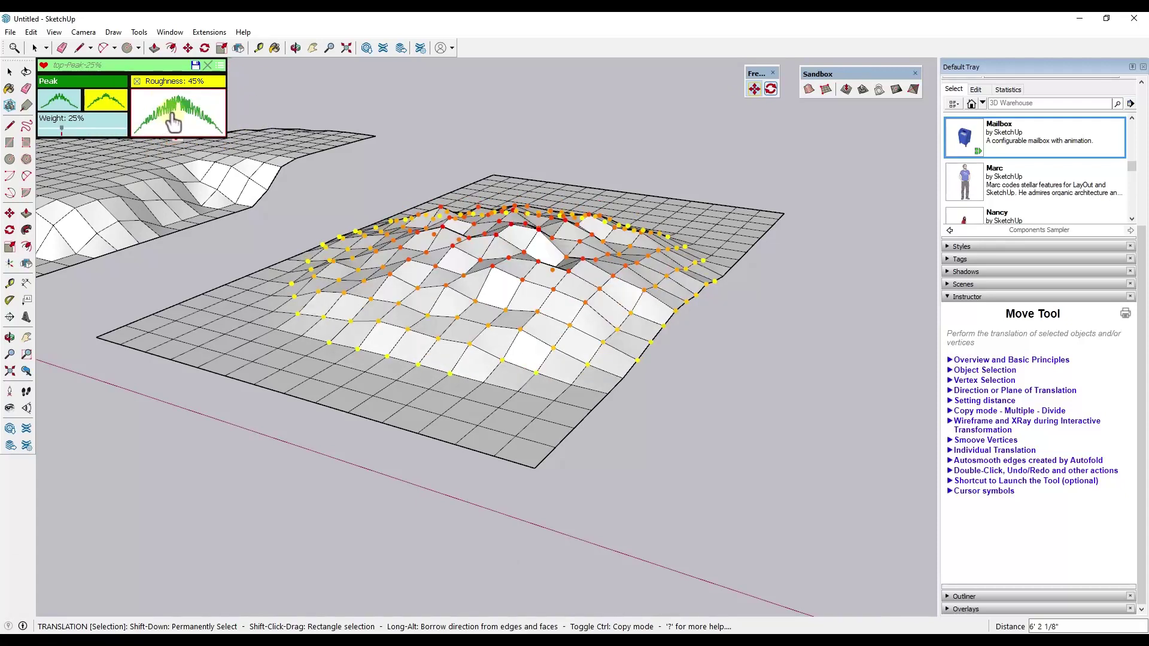
click(174, 122)
click(180, 120)
click(179, 120)
click(179, 119)
click(179, 118)
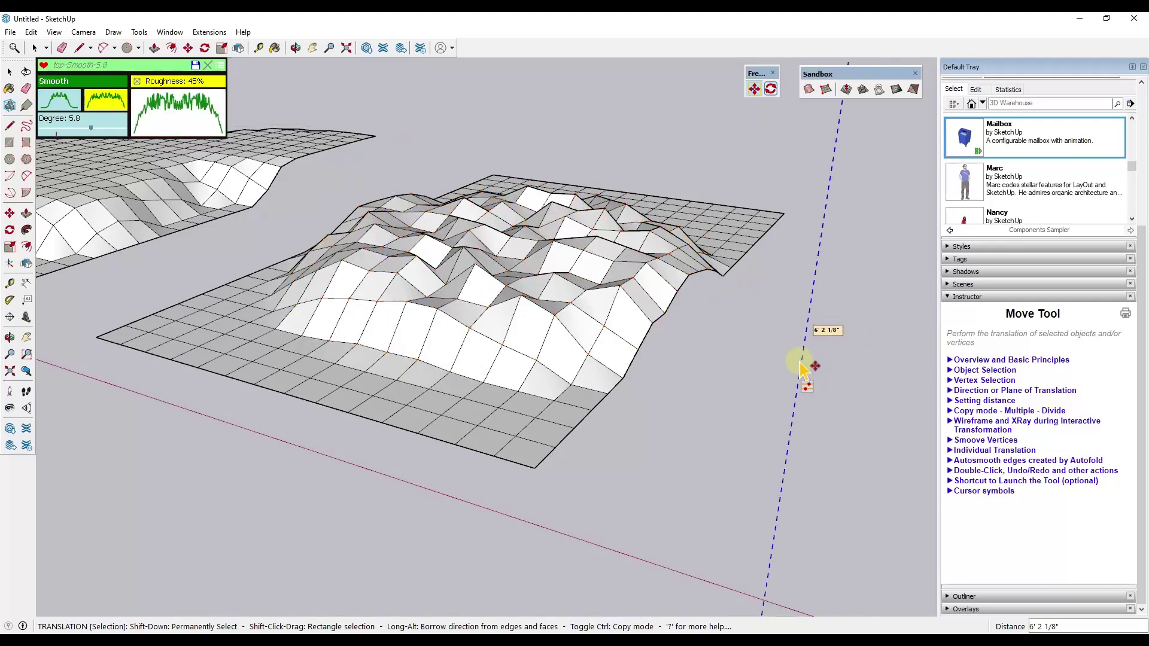
key(space)
- Retrieve the last vertex selection on the raised terrain with the FredoSketch Move tool
middle_drag(734, 314, 591, 321)
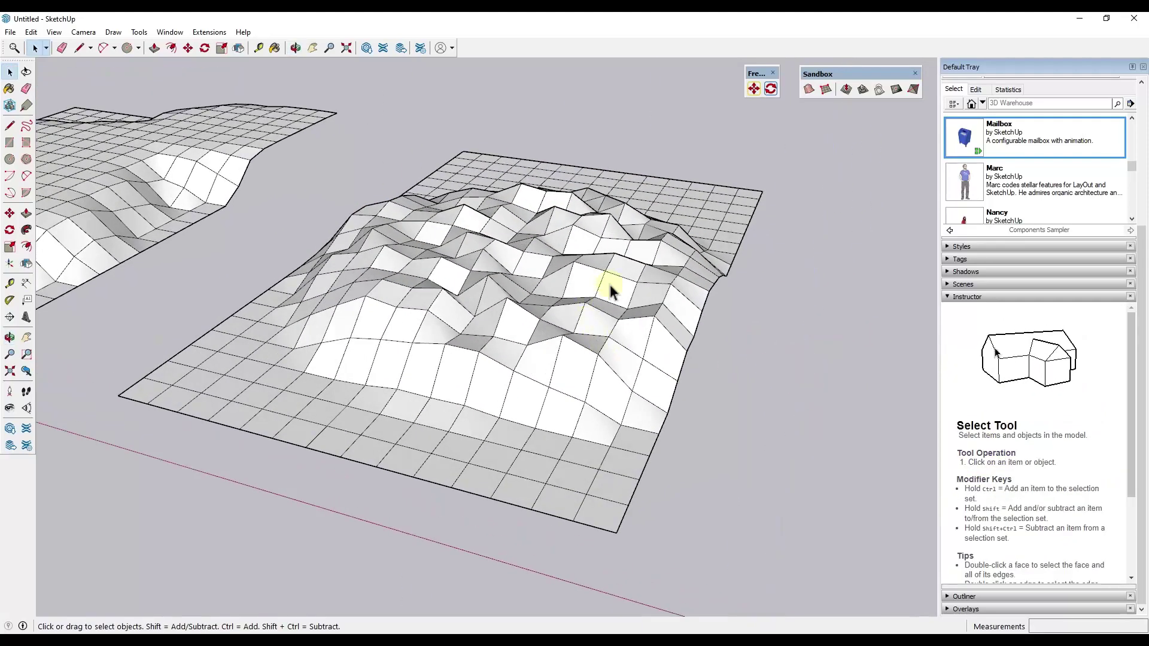
click(749, 91)
right_click(584, 239)
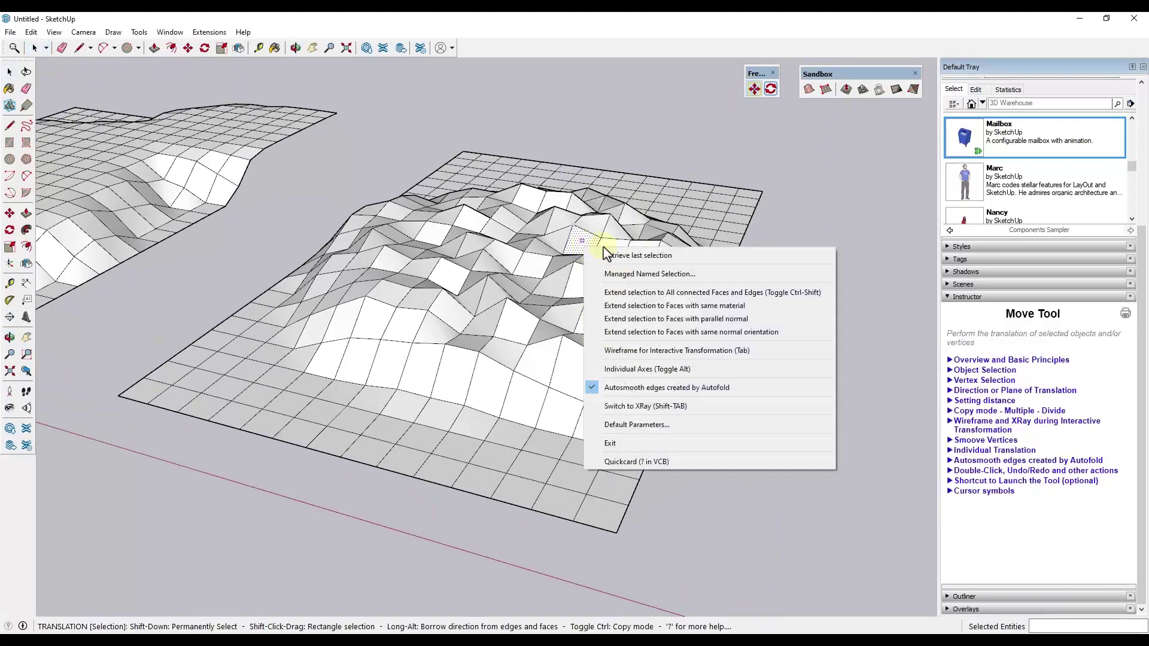
click(600, 253)
- Adjust the Smoove radius around the retrieved terrain vertices to 16' 8 3/16"
mouse_move(551, 251)
middle_down()
mouse_move(570, 351)
mouse_move(546, 252)
middle_up()
key(Up)
key(Up)
key(Up)
key(Up)
key(Up)
key(Up)
key(Up)
key(Up)
key(Up)
key(Up)
key(Up)
key(Up)
key(Up)
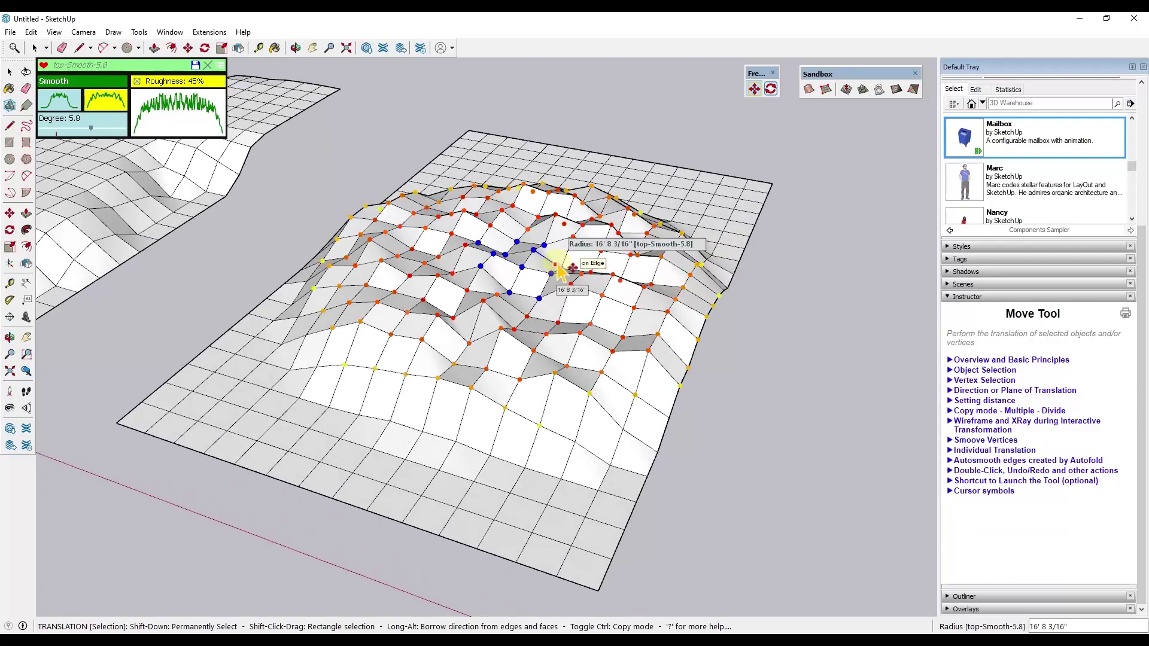
key(Down)
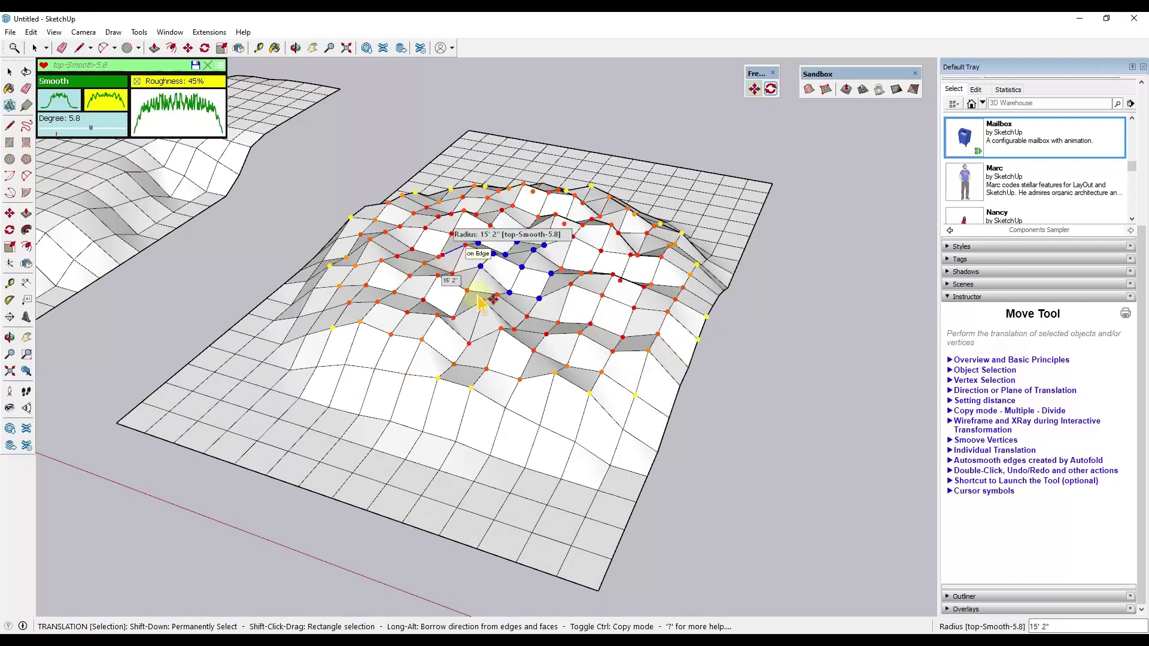
scroll(618, 287, down, 2)
middle_drag(616, 290, 616, 254)
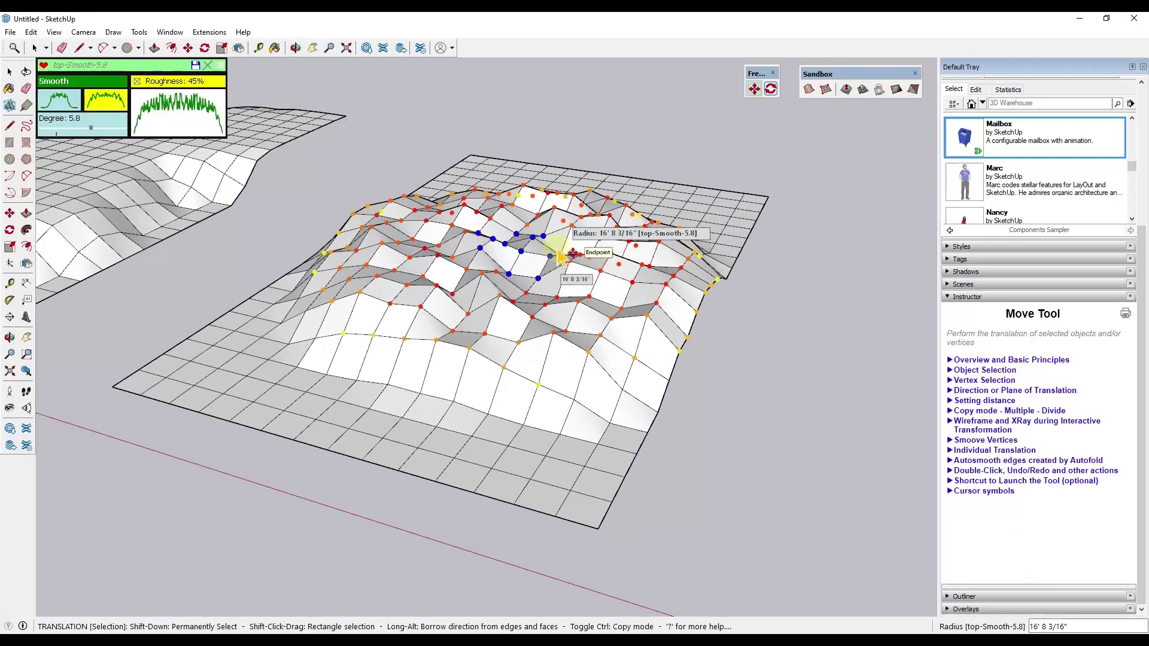
key(space)
right_click(615, 230)
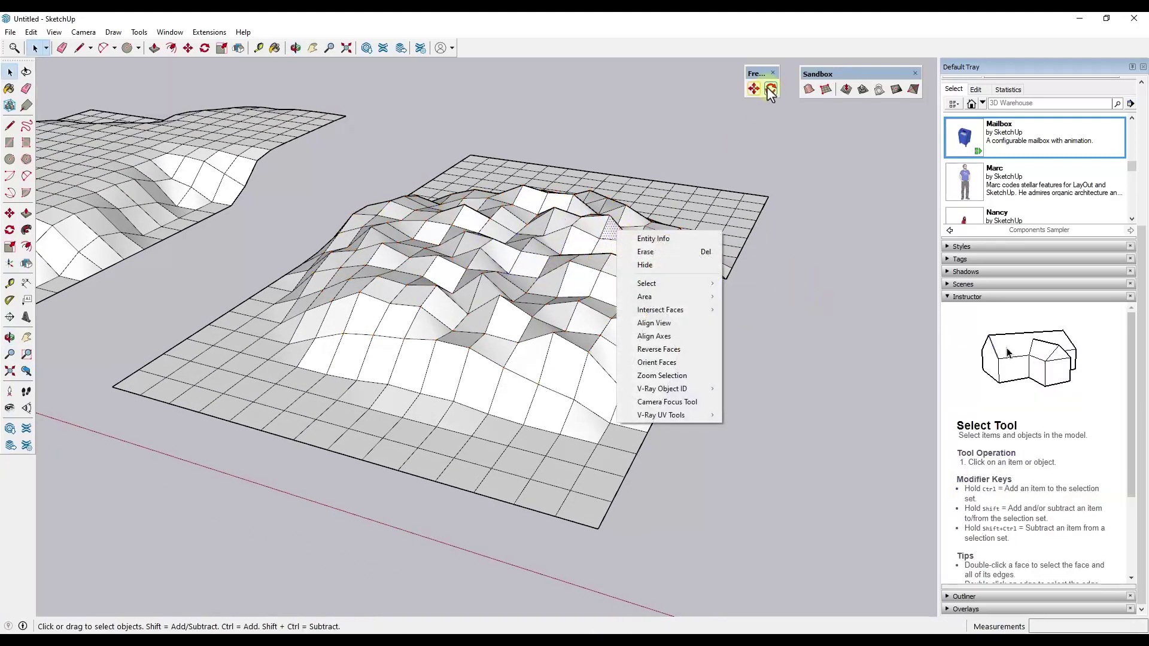
key(Escape)
right_click(525, 252)
click(544, 261)
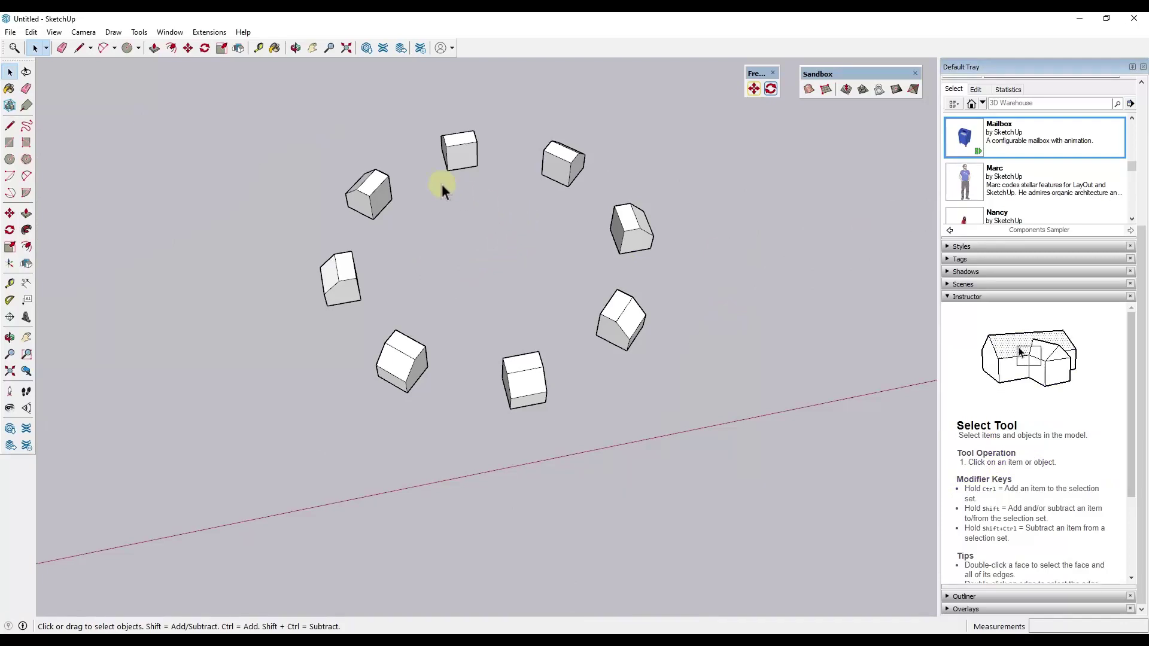
- Copy all eight houses in the ring outward 3' 6" along their individual X axes with the FredoSketch Move tool
drag(286, 106, 698, 440)
middle_drag(707, 403, 604, 318)
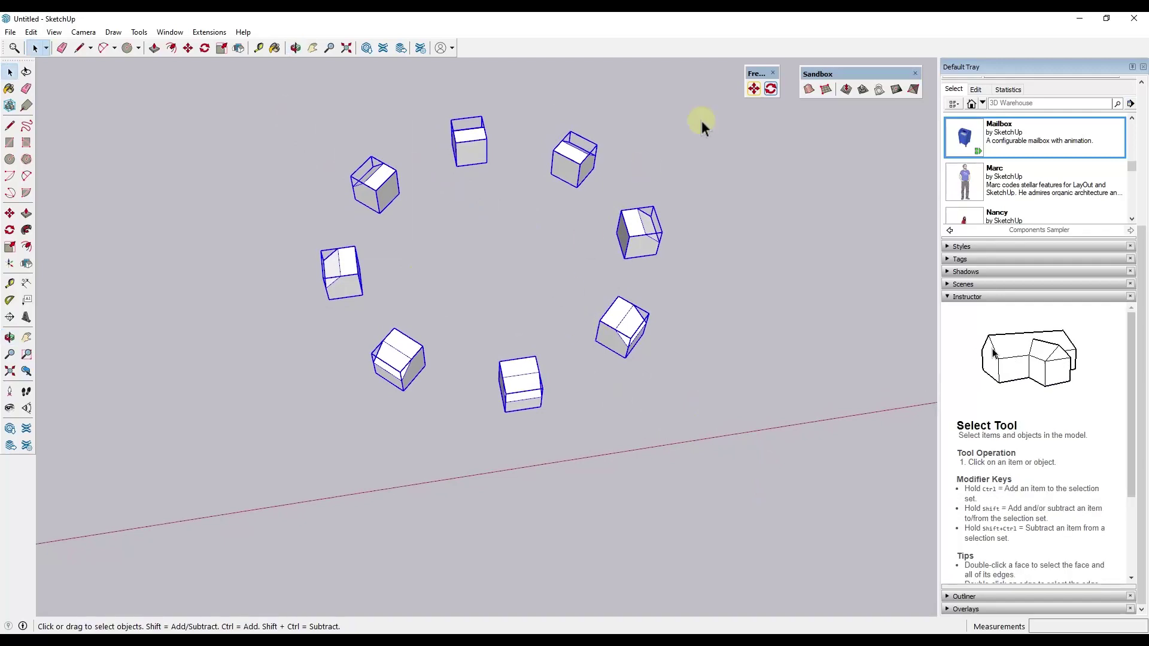
click(754, 88)
click(499, 255)
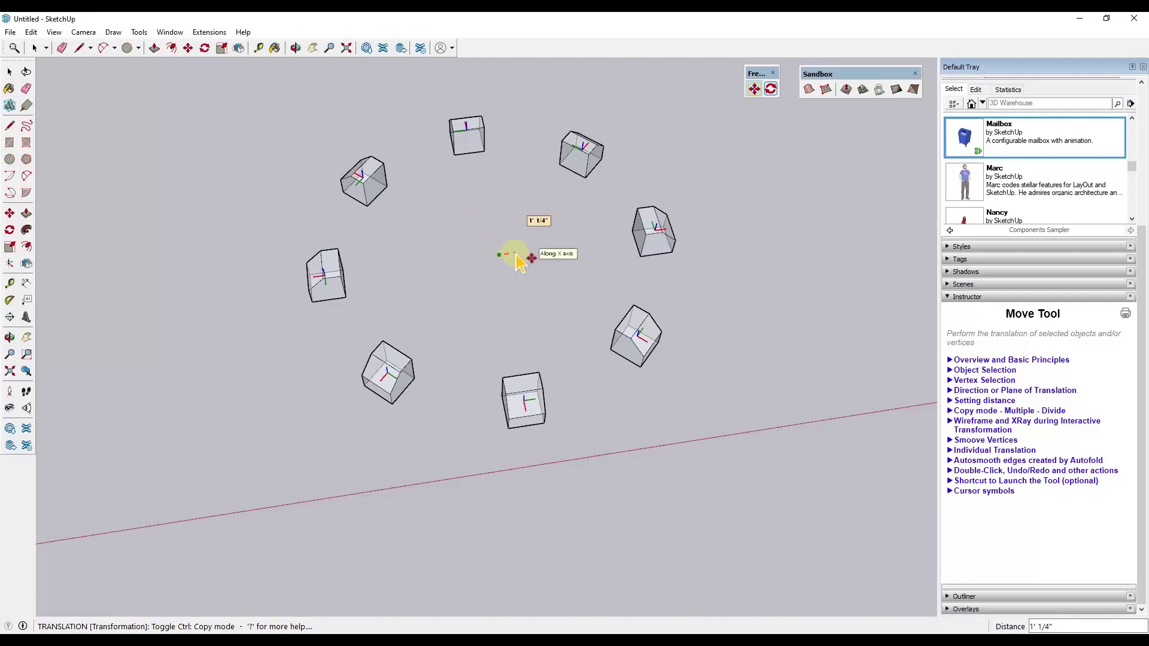
key(ctrl)
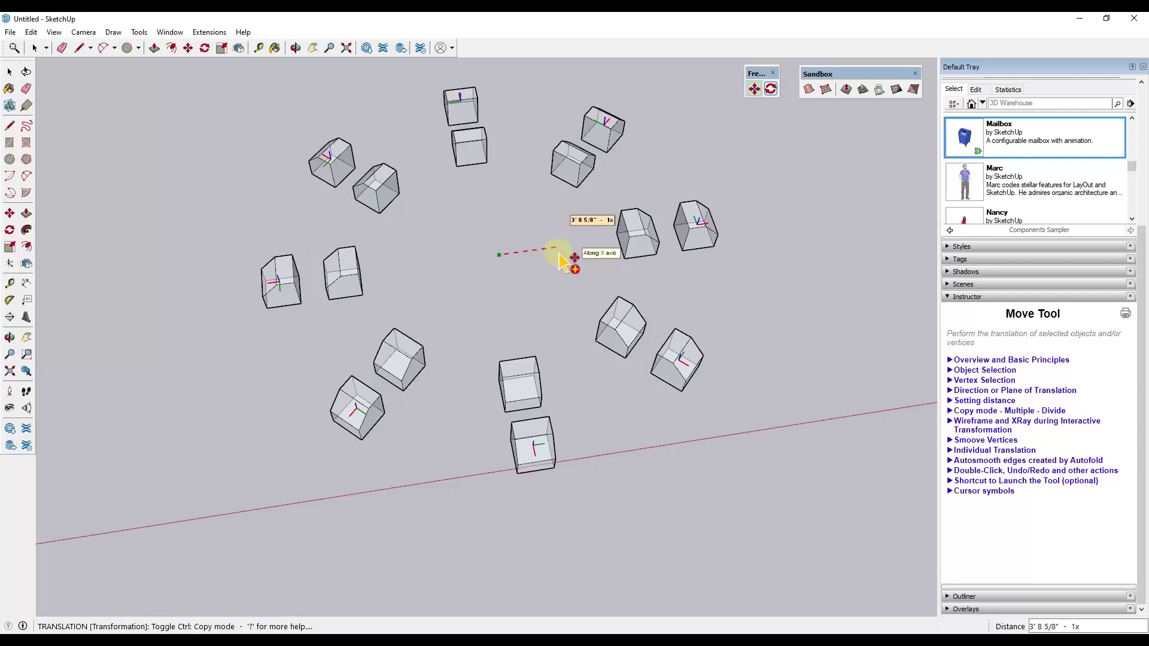
click(556, 252)
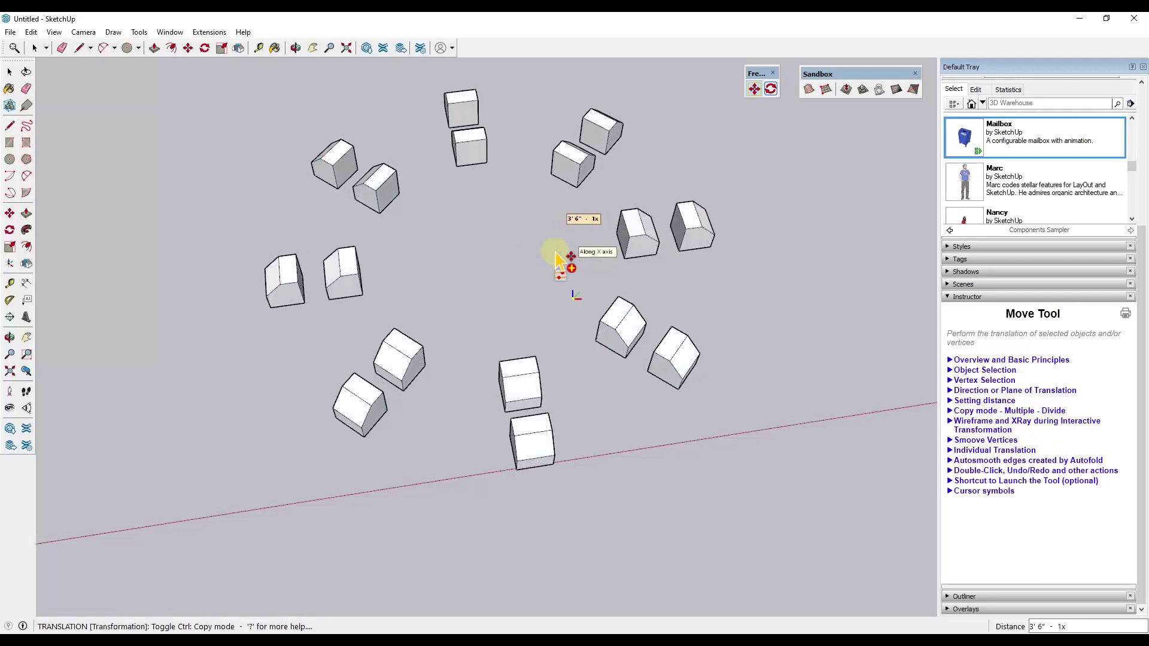
- Multiply the outward copy to four evenly spaced copies of each house
text(*4)
key(Return)
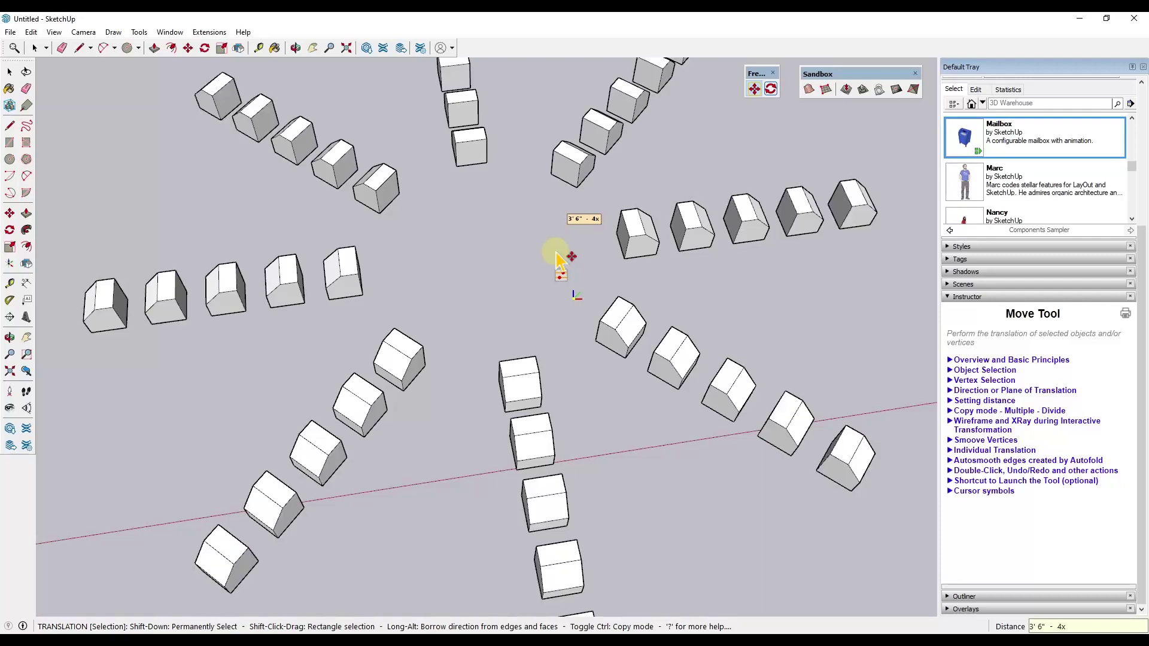
scroll(580, 263, down, 2)
mouse_move(580, 263)
middle_down()
mouse_move(587, 280)
mouse_move(572, 278)
mouse_move(623, 259)
middle_up()
scroll(607, 272, down, 1)
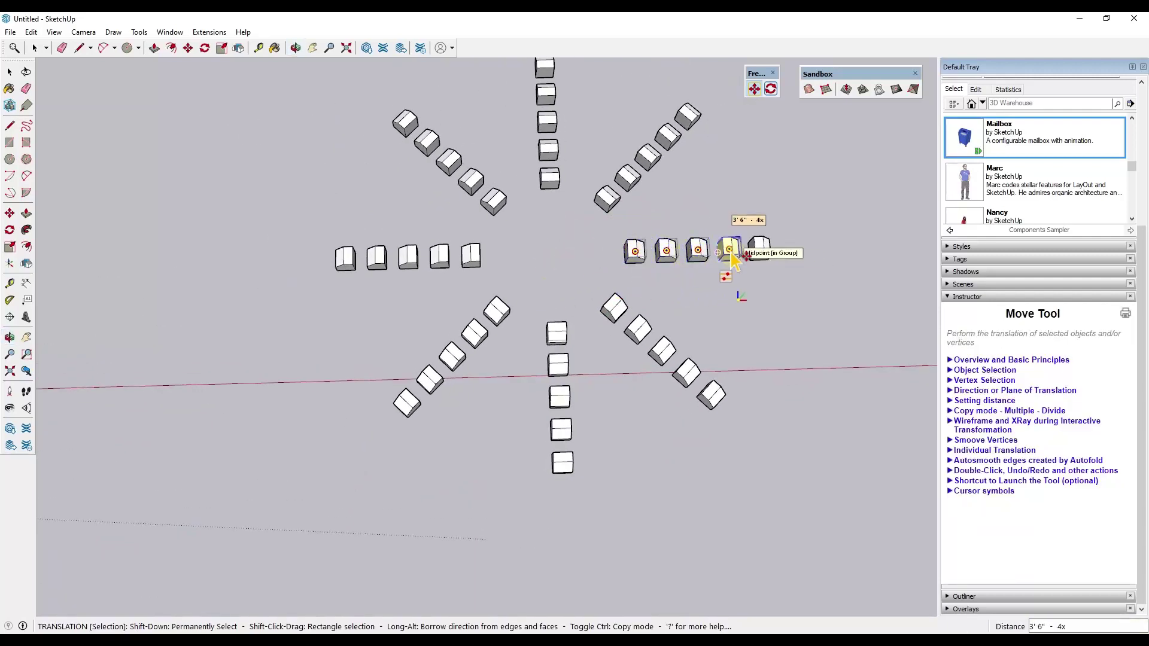
key(space)
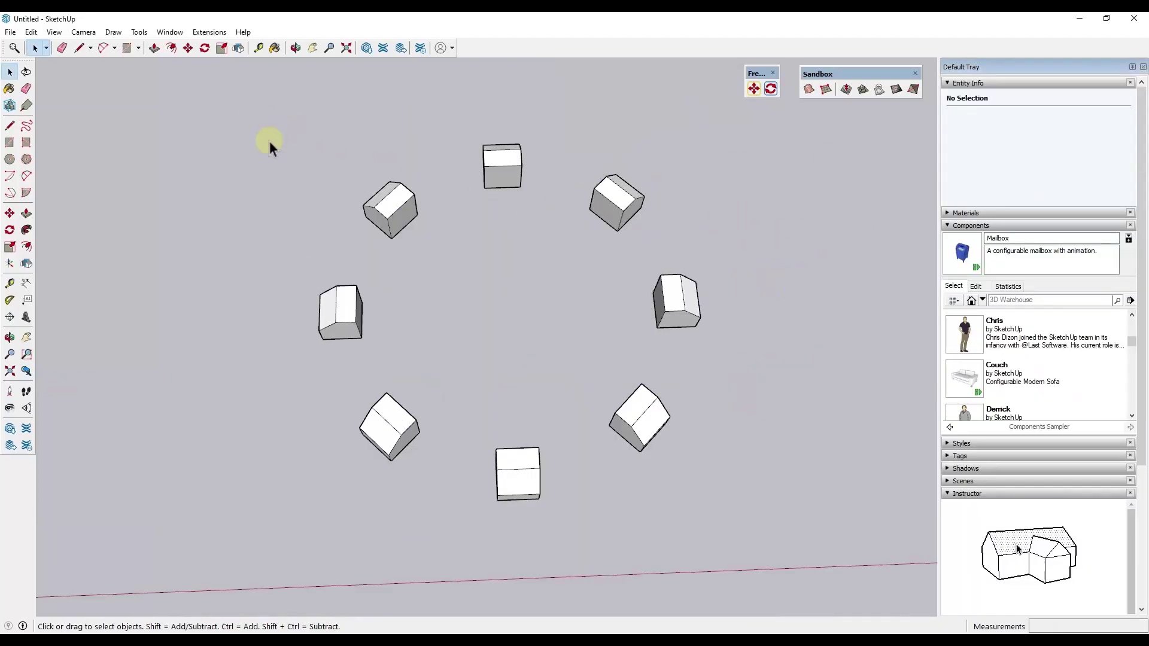
- Rotate all eight houses of the ring about 180° around their individual axes with the FredoSketch Rotate tool, placing the pivot on one house
drag(253, 113, 856, 538)
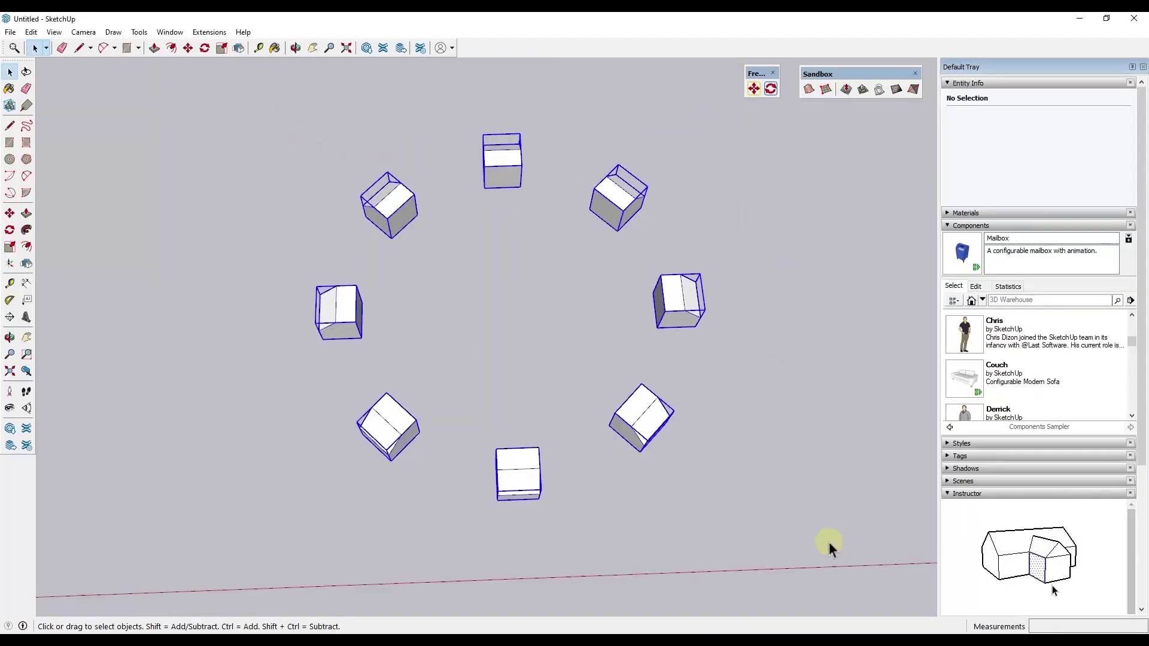
click(771, 89)
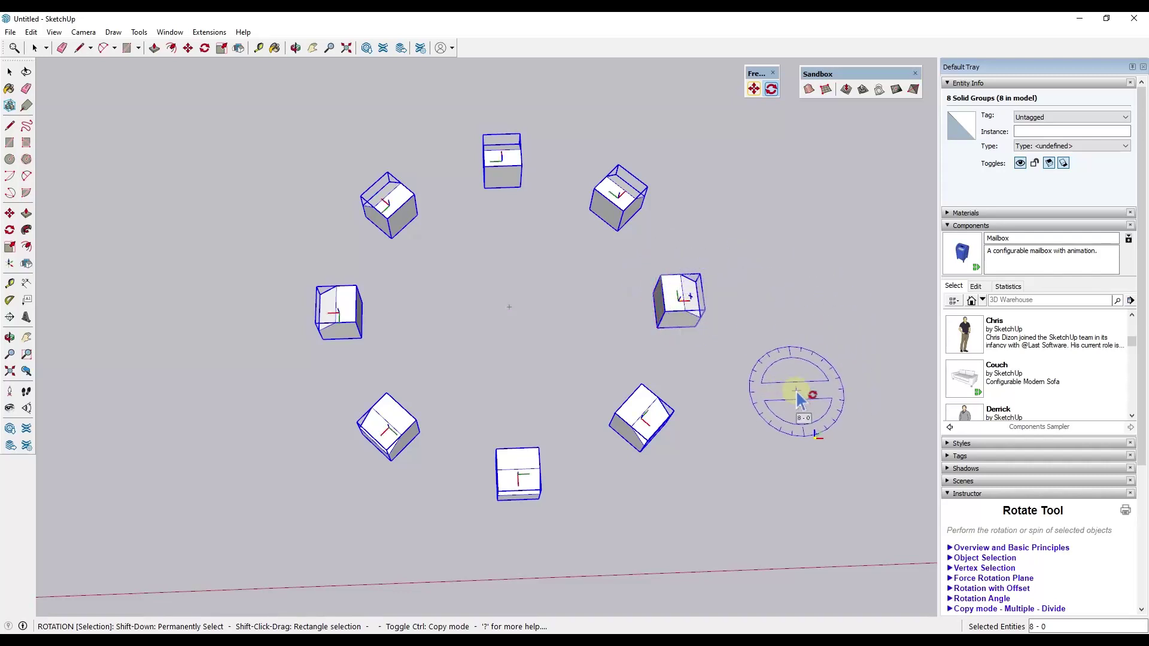
click(663, 294)
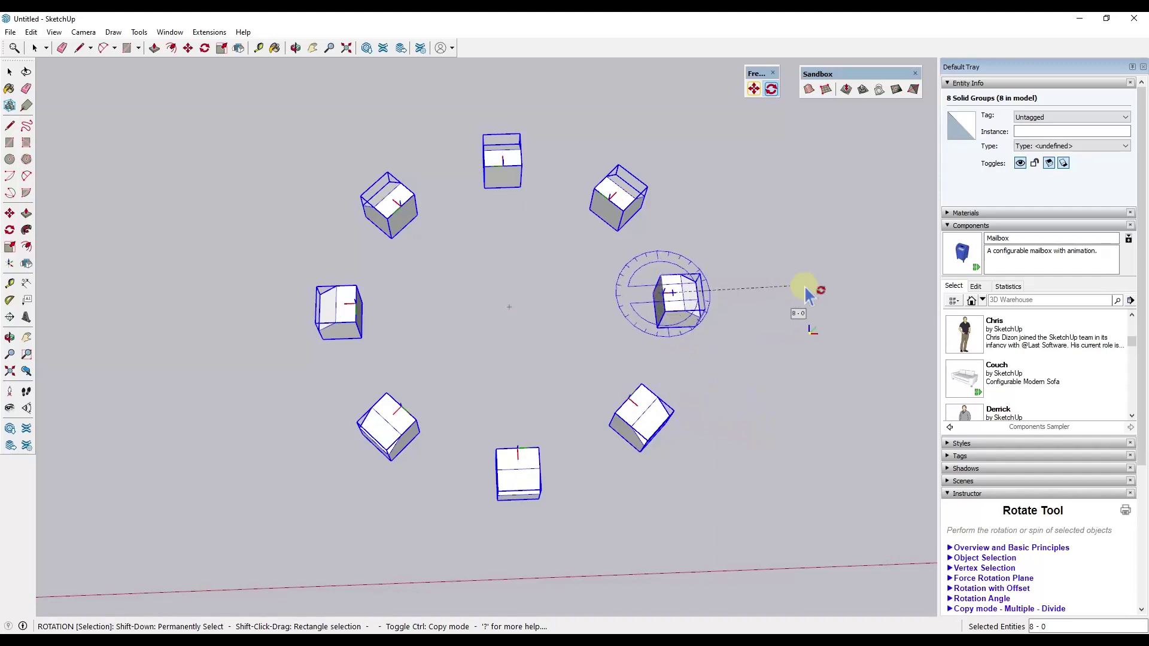
click(821, 293)
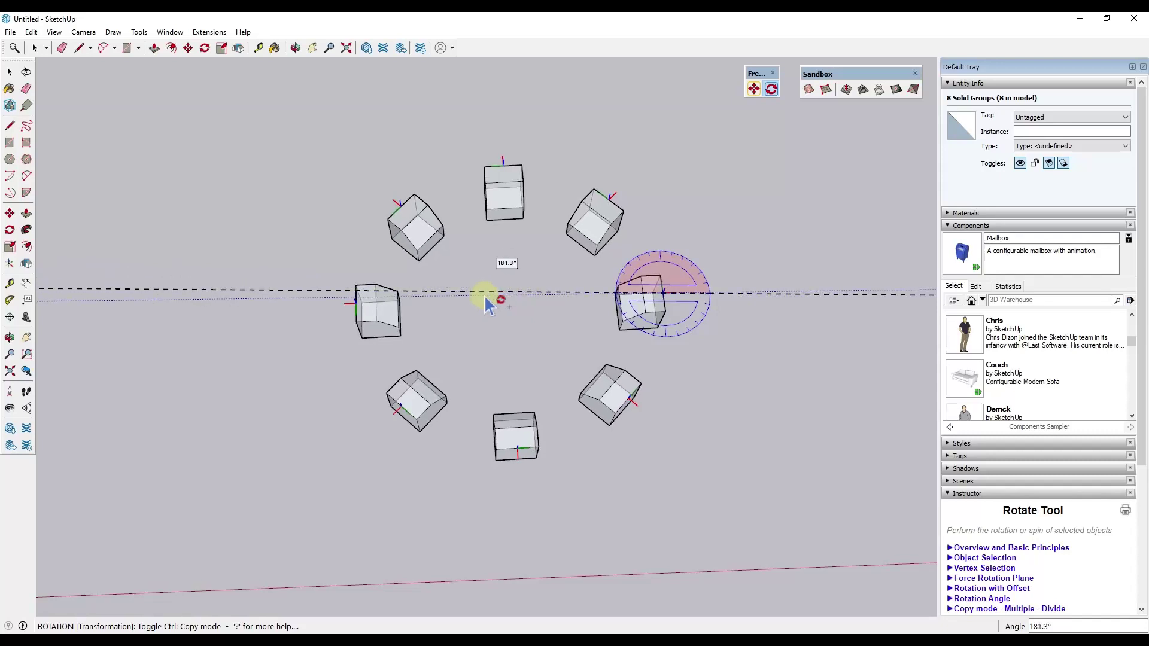
key(Return)
middle_drag(739, 323, 708, 168)
scroll(523, 220, down, 3)
key(space)
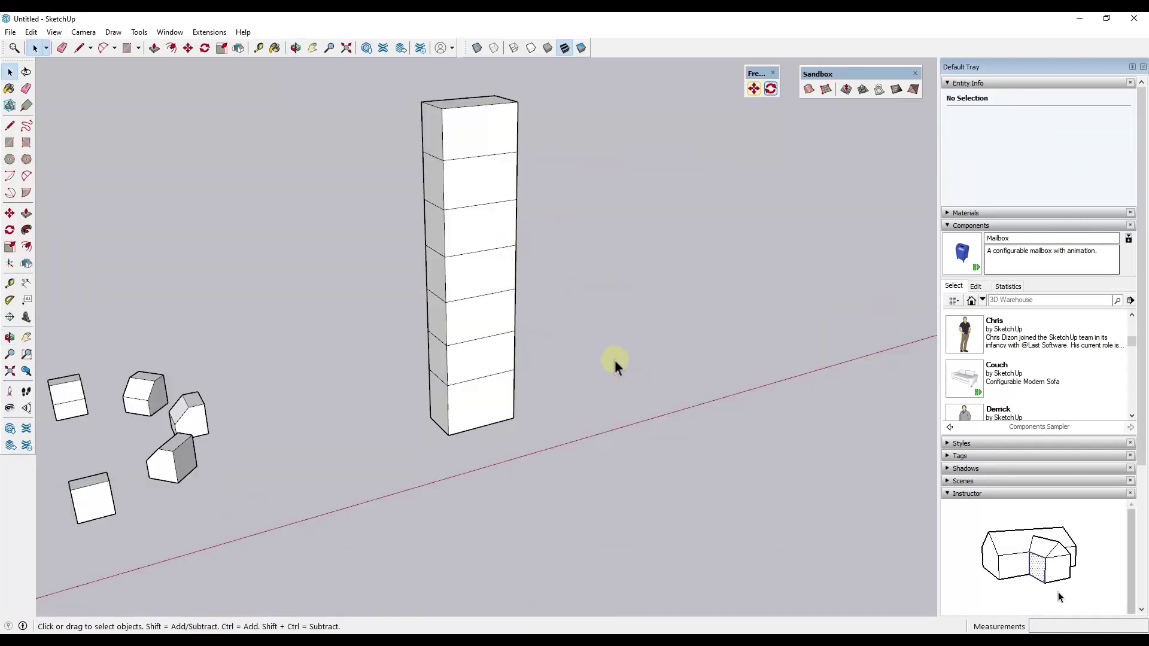
- Select the bottom vertices of the tall segmented tower with the FredoSketch Rotate tool
middle_drag(613, 357, 712, 323)
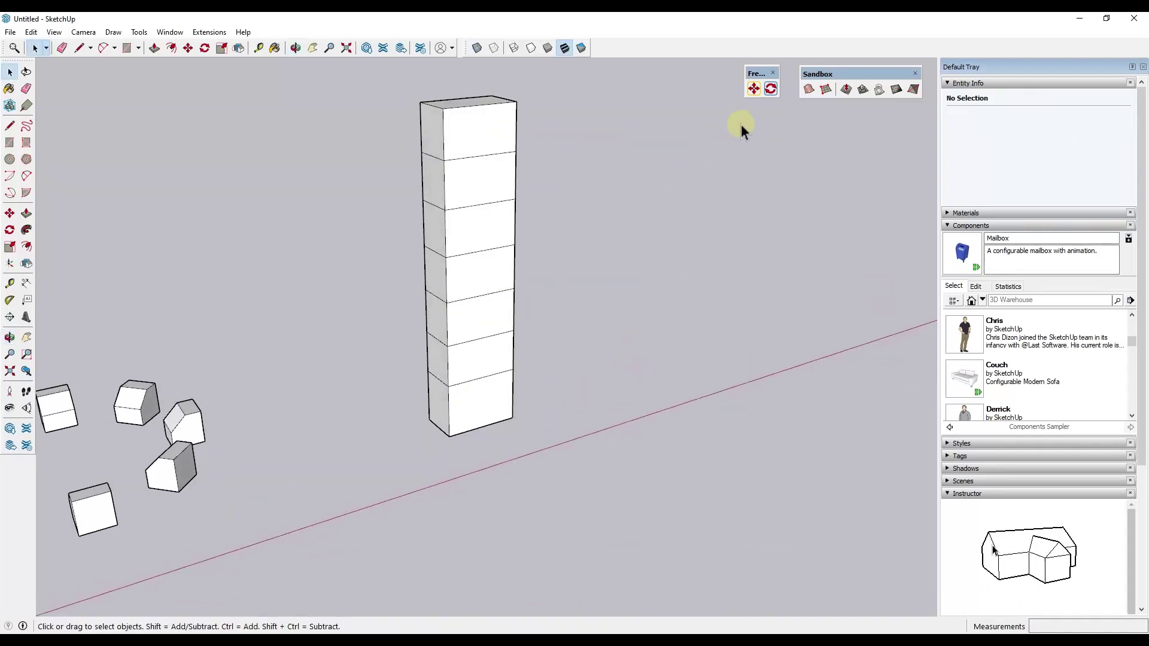
click(771, 89)
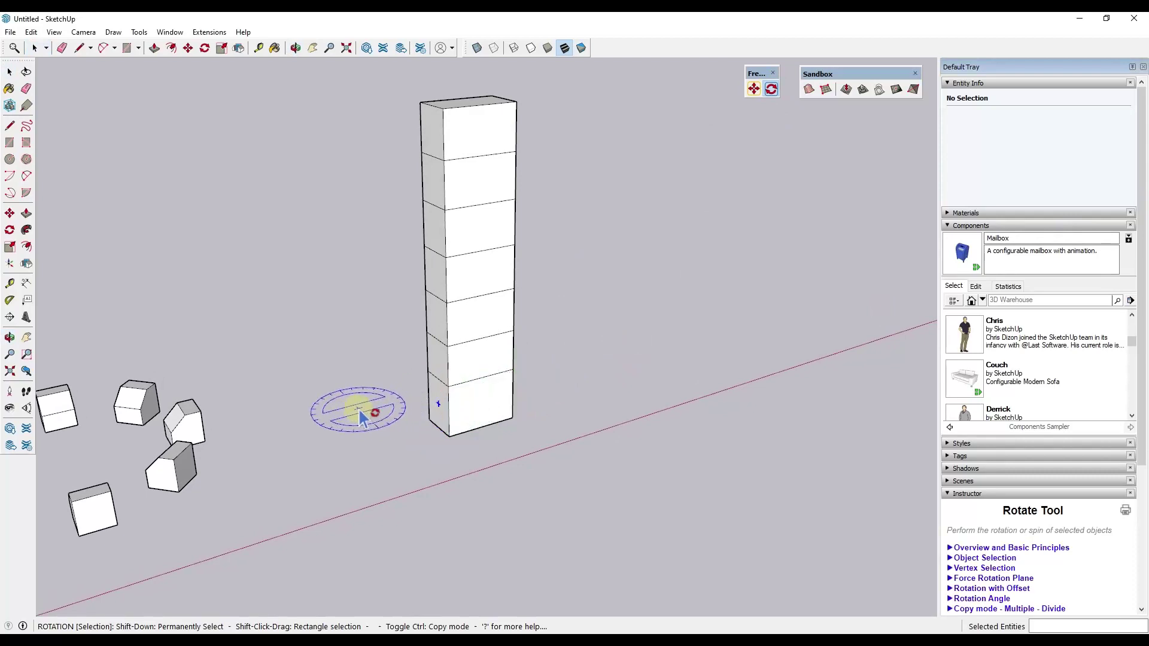
drag(371, 400, 398, 401)
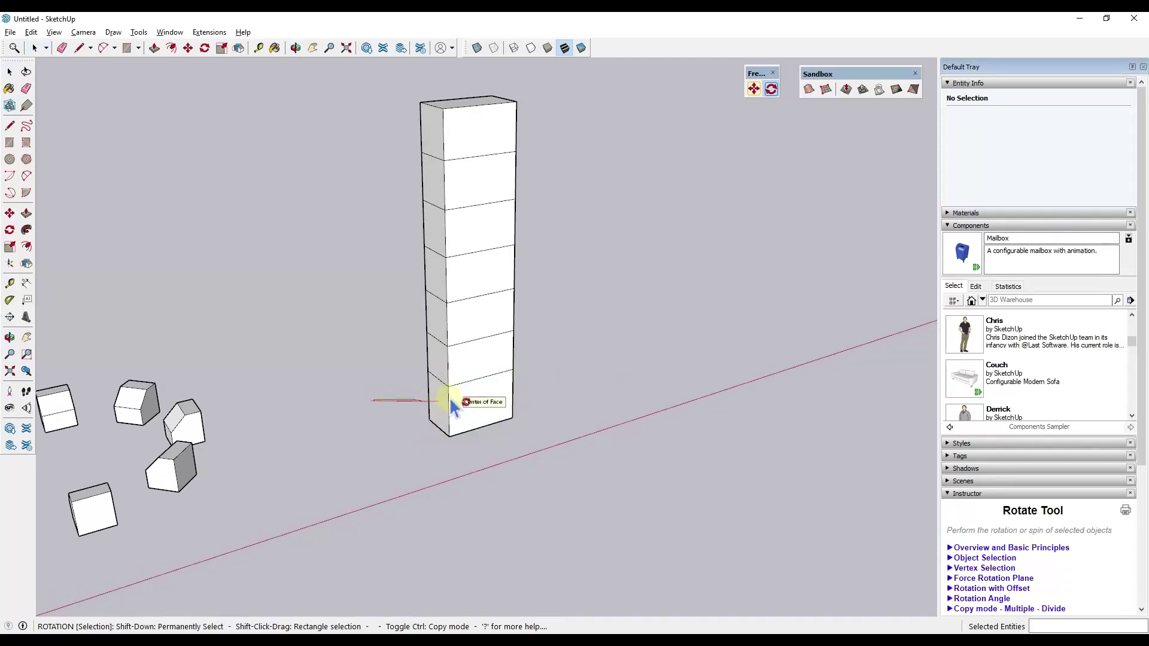
drag(361, 489, 360, 488)
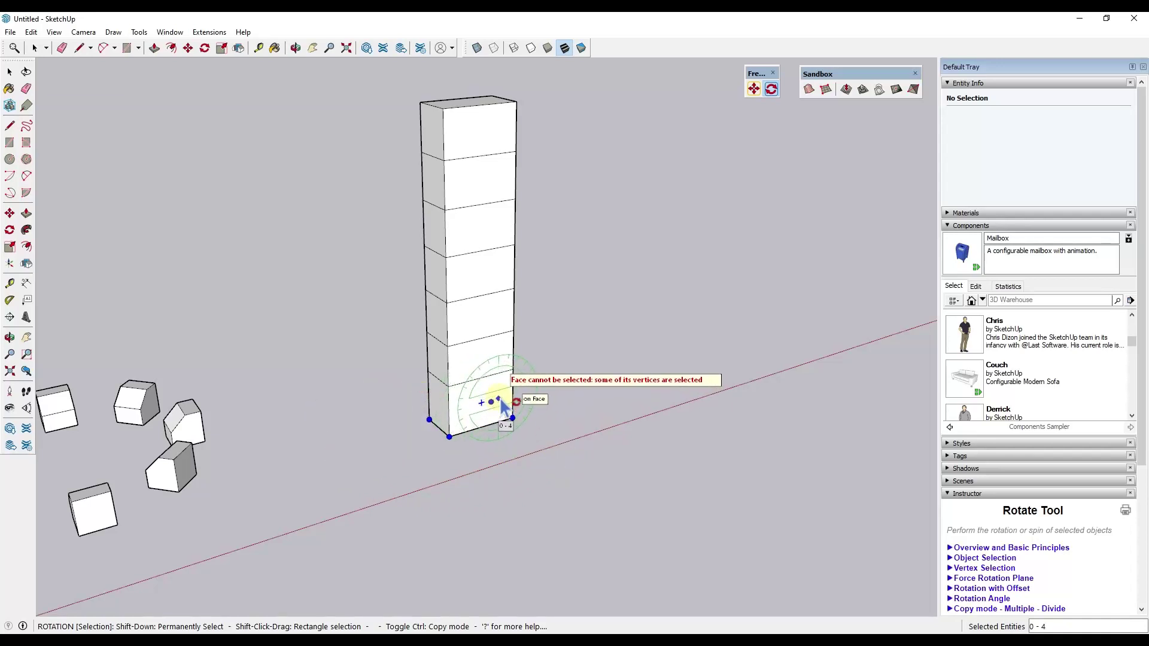
- Enable Smoove for the tower's bottom vertices and enlarge the Linear falloff radius to 18' 10 1/8"
key(Tab)
key(Page_Up)
key(Page_Up)
key(Page_Up)
key(Page_Up)
key(Page_Up)
key(Page_Up)
key(Page_Up)
key(Page_Up)
key(Page_Up)
key(Page_Up)
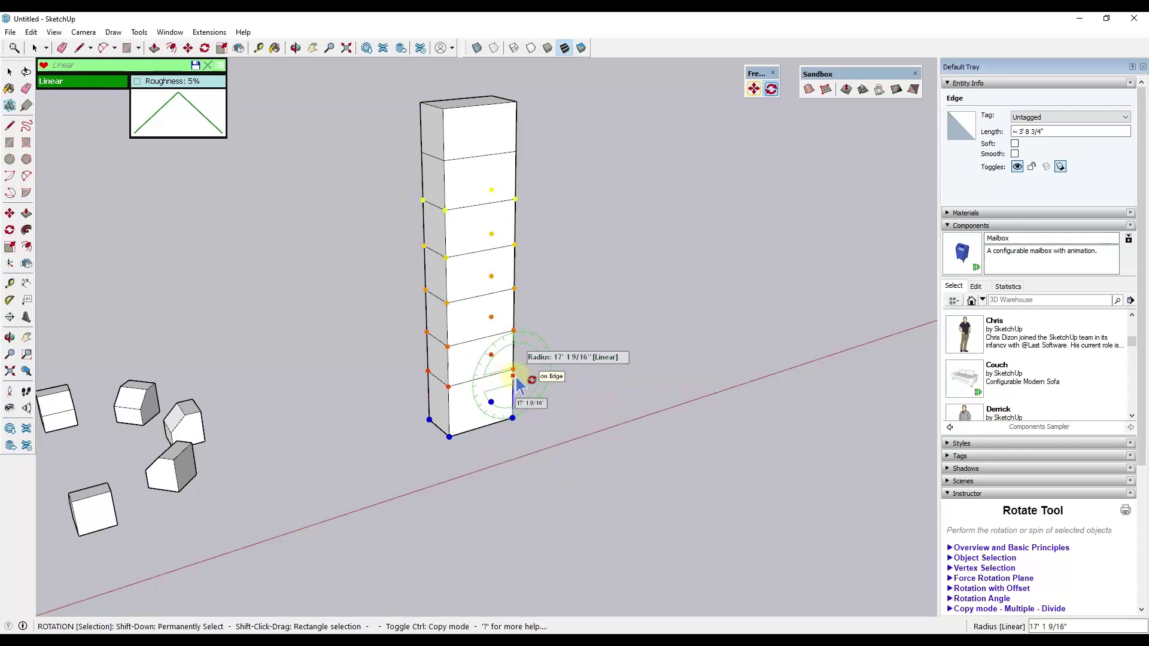
click(517, 367)
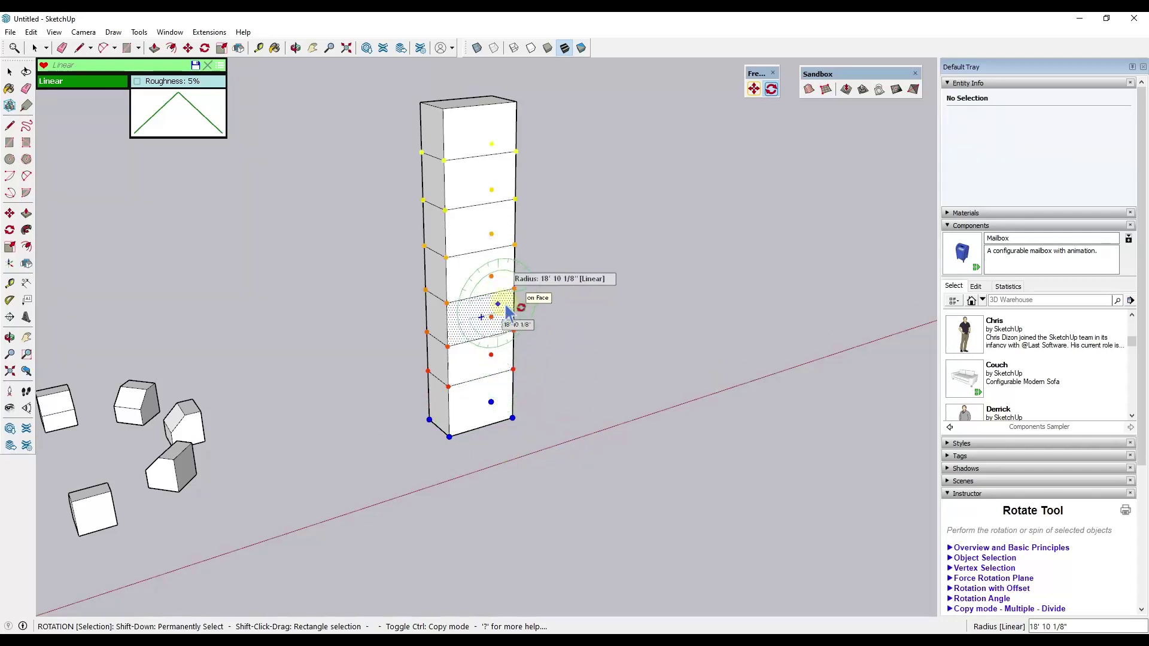
- Rotate the tower's bottom vertices with Linear Smoove about 61.8° in the horizontal plane, placing the pivot on the front bottom corner
click(486, 402)
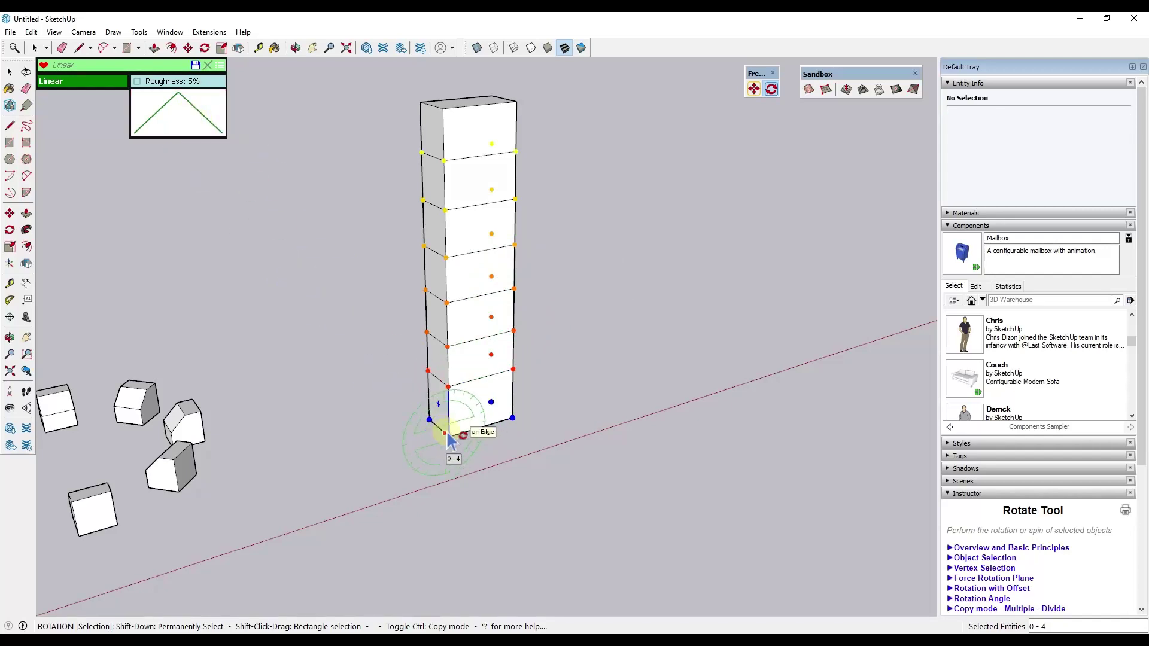
click(572, 402)
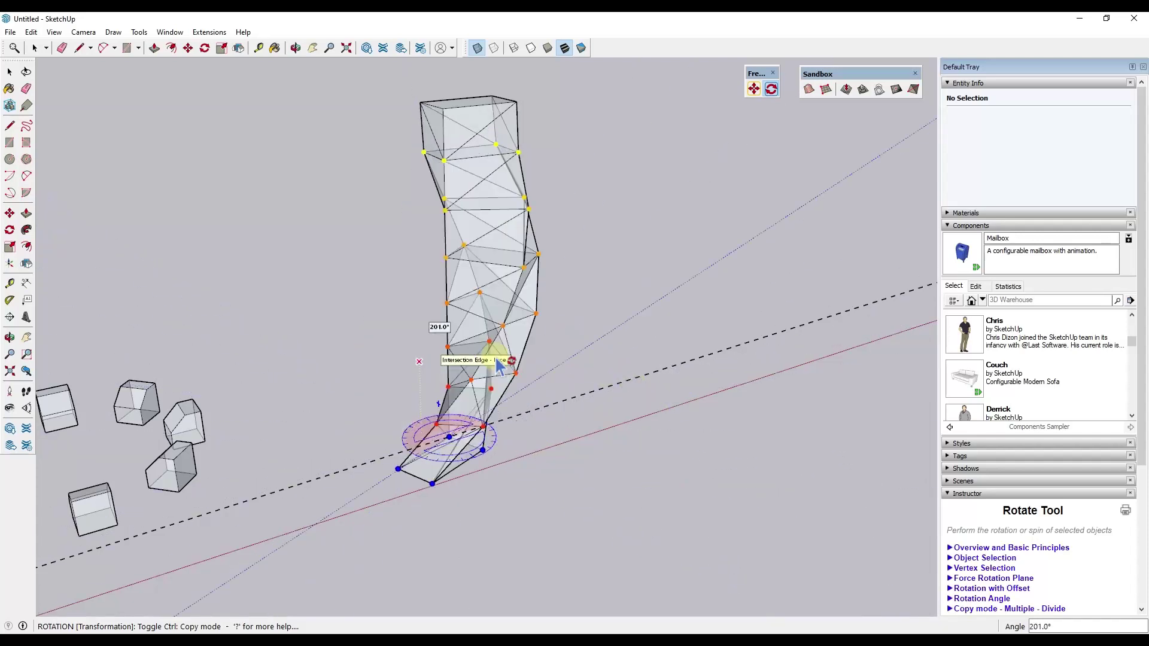
click(694, 512)
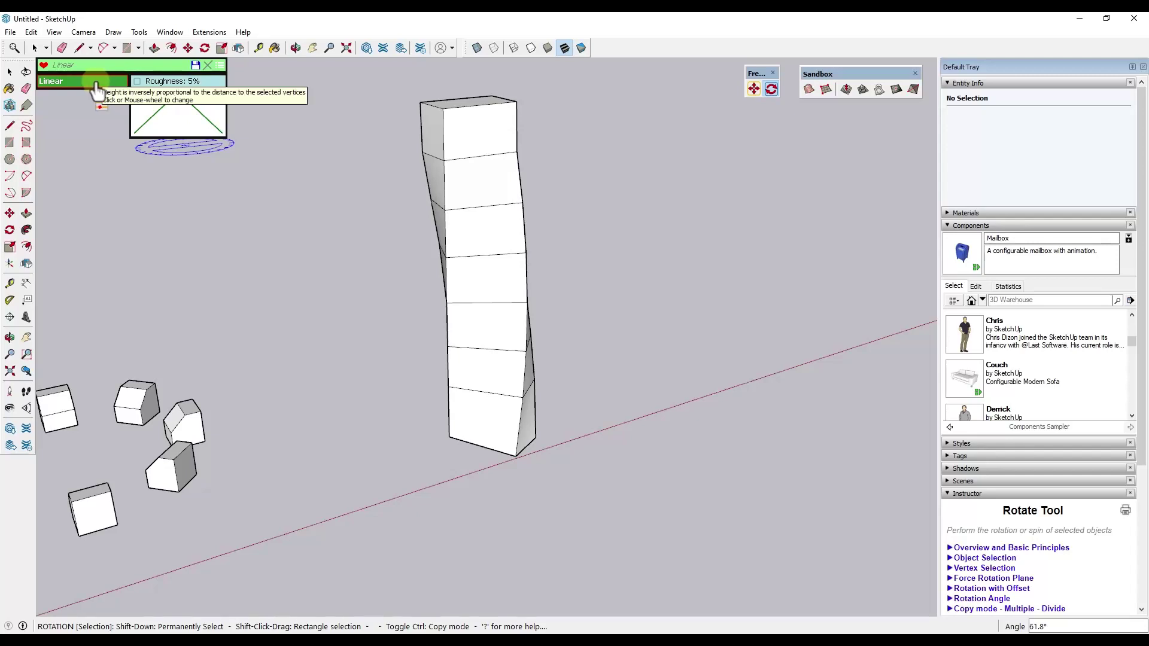
- Cycle the tower twist's Smoove profile through Rounded and Sphere and back to Linear
click(172, 116)
click(172, 109)
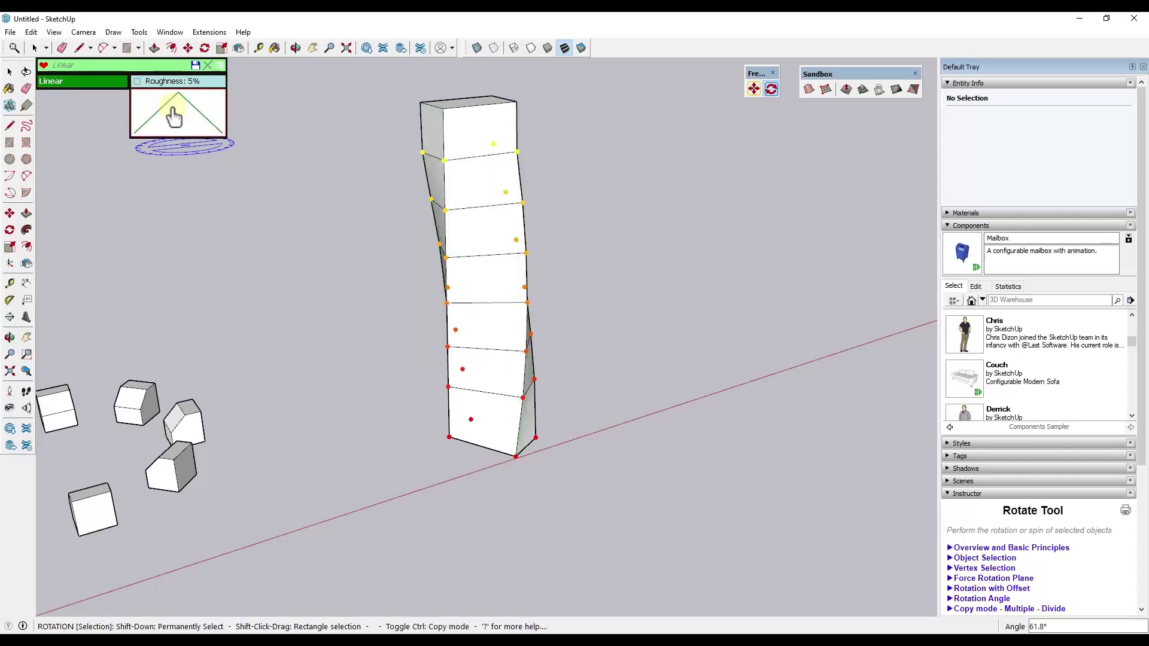
click(172, 109)
click(173, 109)
click(172, 109)
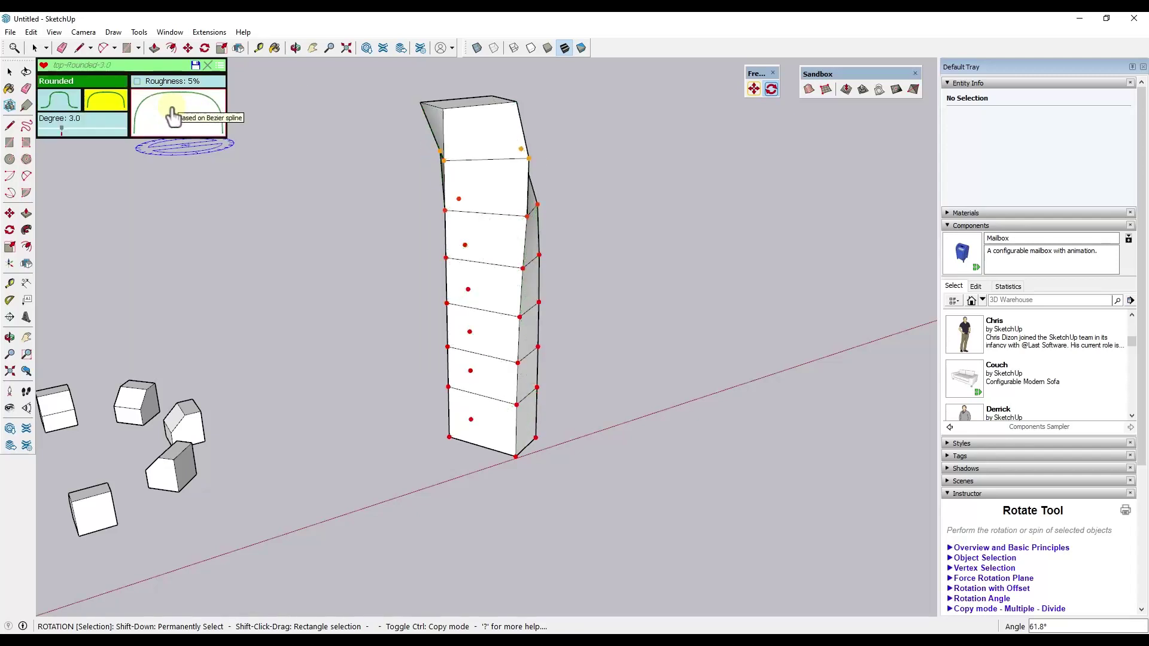
click(172, 116)
click(171, 116)
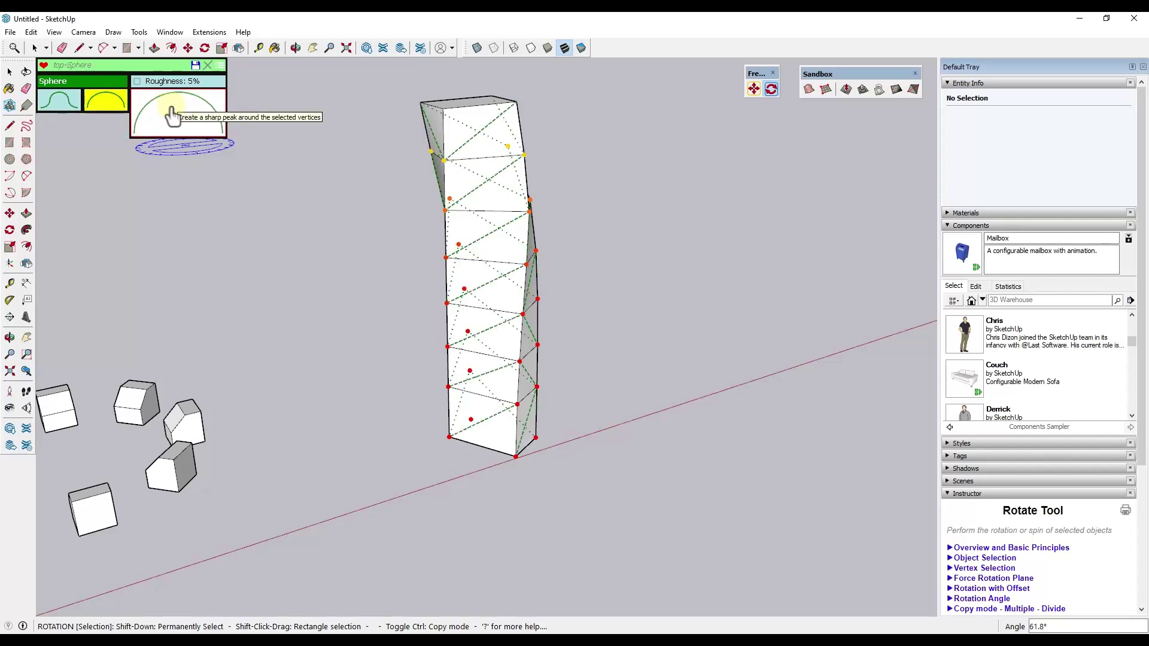
click(172, 116)
click(172, 116)
click(172, 115)
click(172, 116)
click(172, 115)
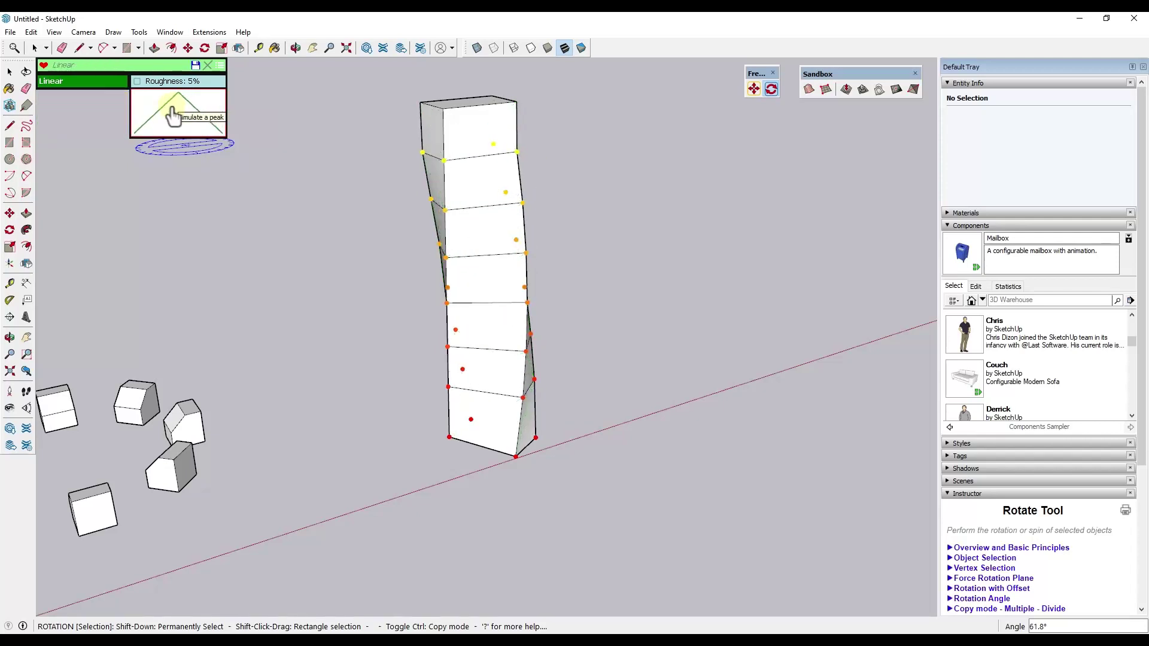
- Try the Smooth and Cubic Smoove profiles on the tower twist and restore the Linear profile
click(171, 116)
click(173, 116)
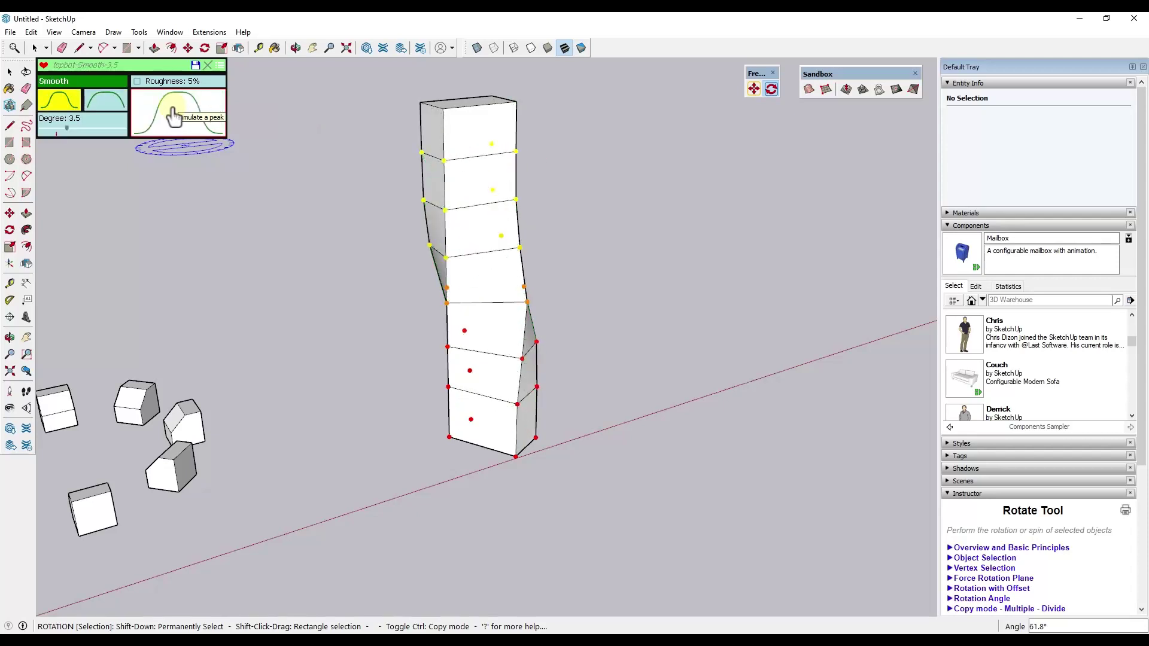
click(173, 116)
click(173, 116)
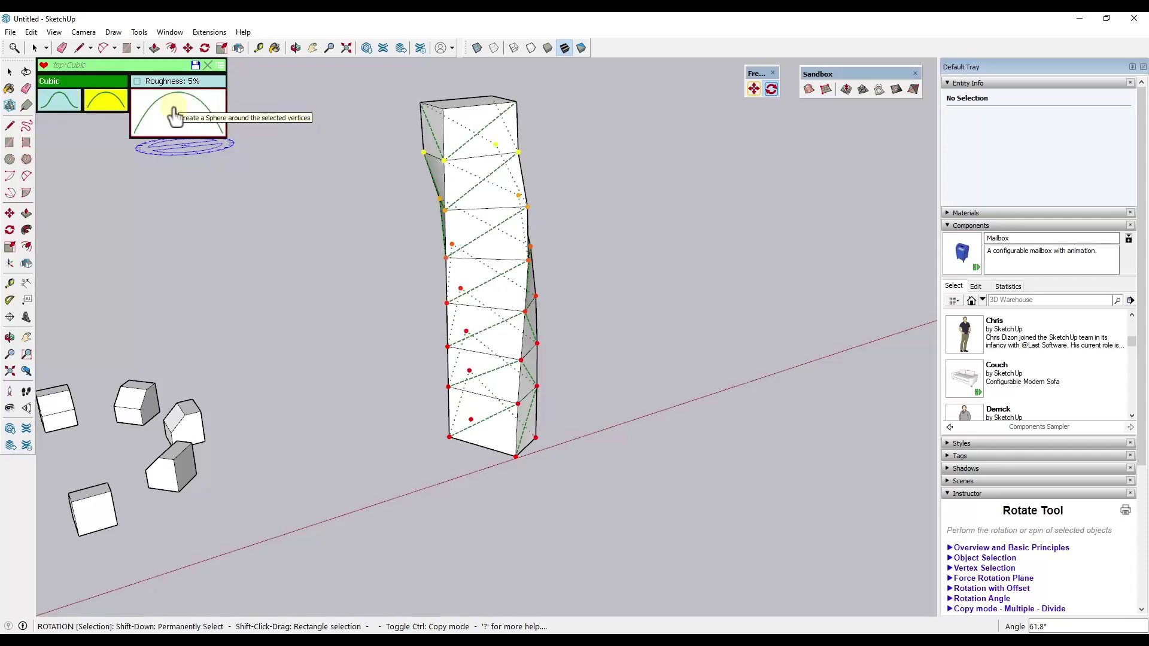
click(174, 116)
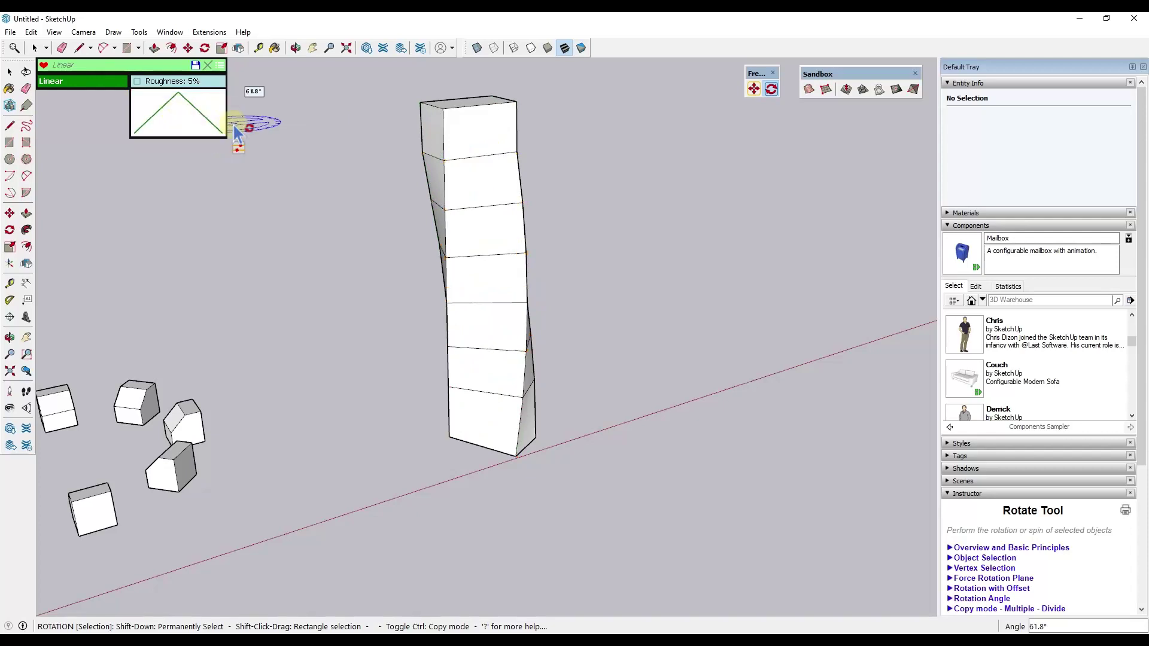
- Try roughness on the twisted tower, raising it to 30% and reducing it to 20%, and switch roughness off again
middle_drag(718, 380, 786, 335)
scroll(673, 128, up, 3)
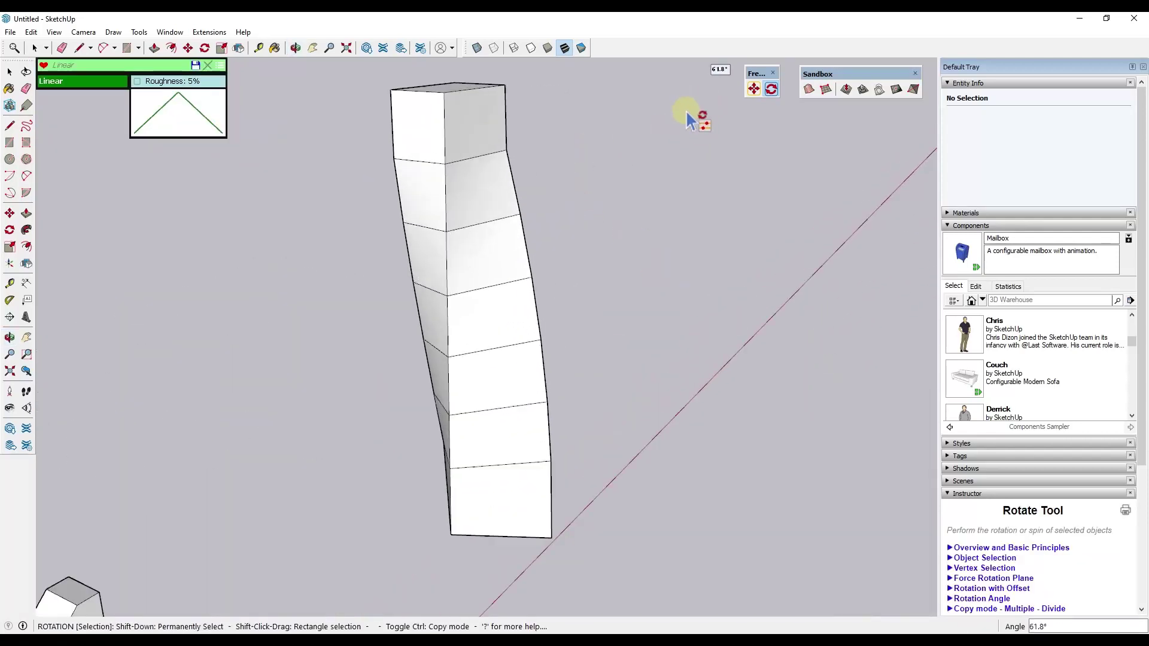
scroll(674, 128, down, 1)
click(137, 81)
click(210, 117)
click(208, 122)
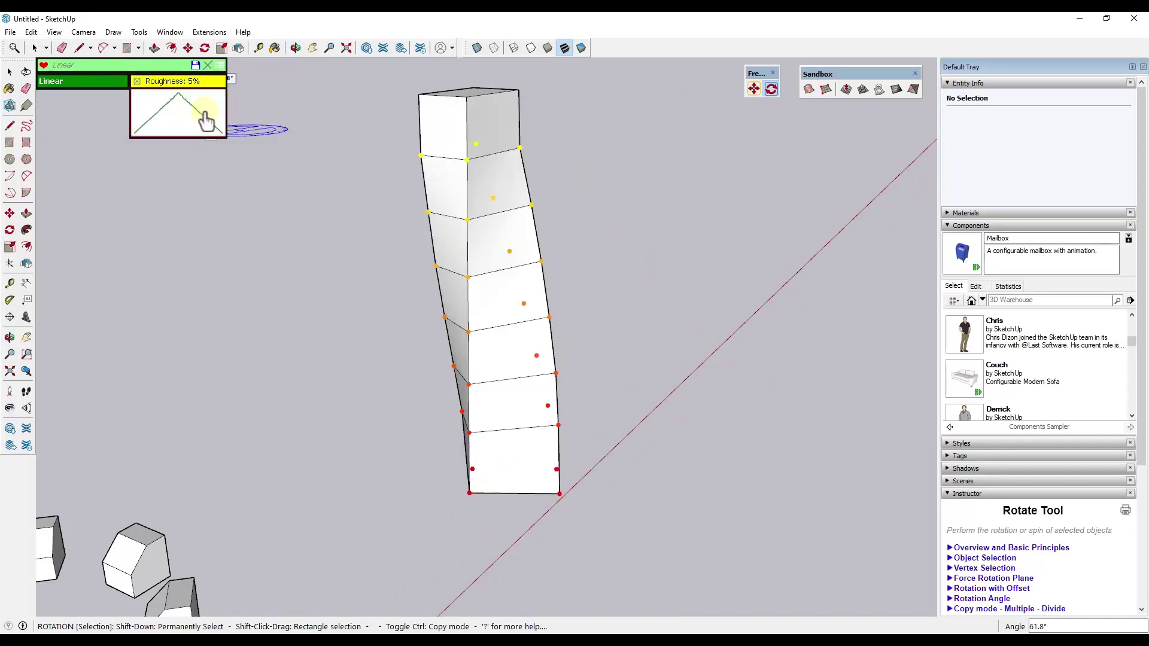
scroll(179, 93, up, 12)
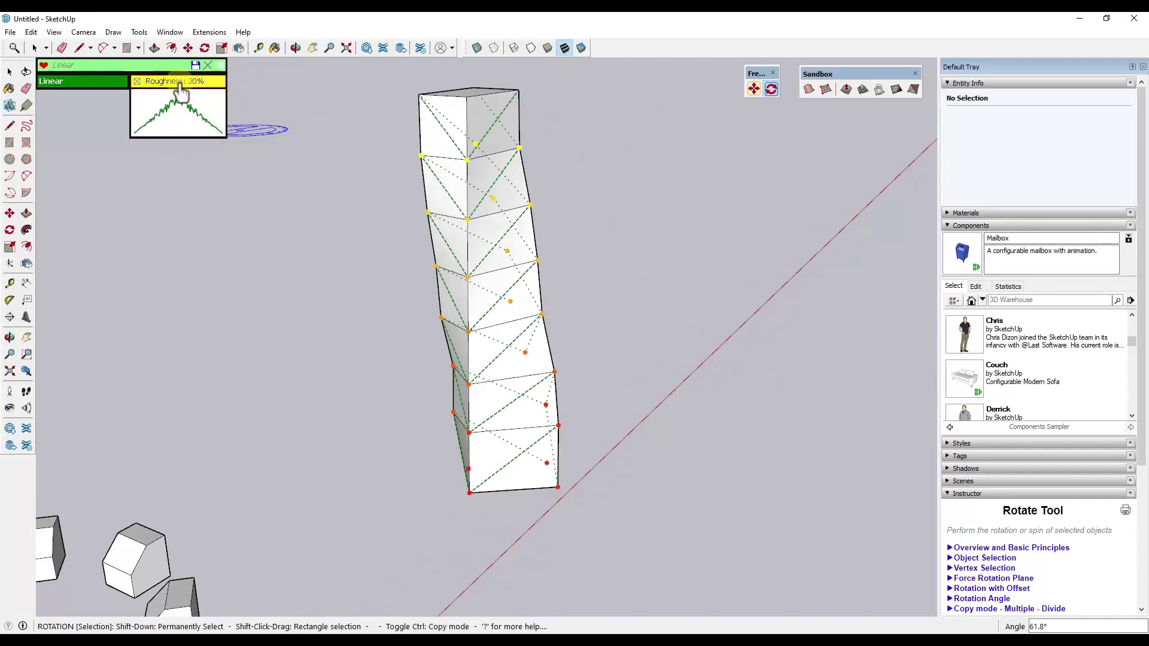
scroll(179, 85, down, 9)
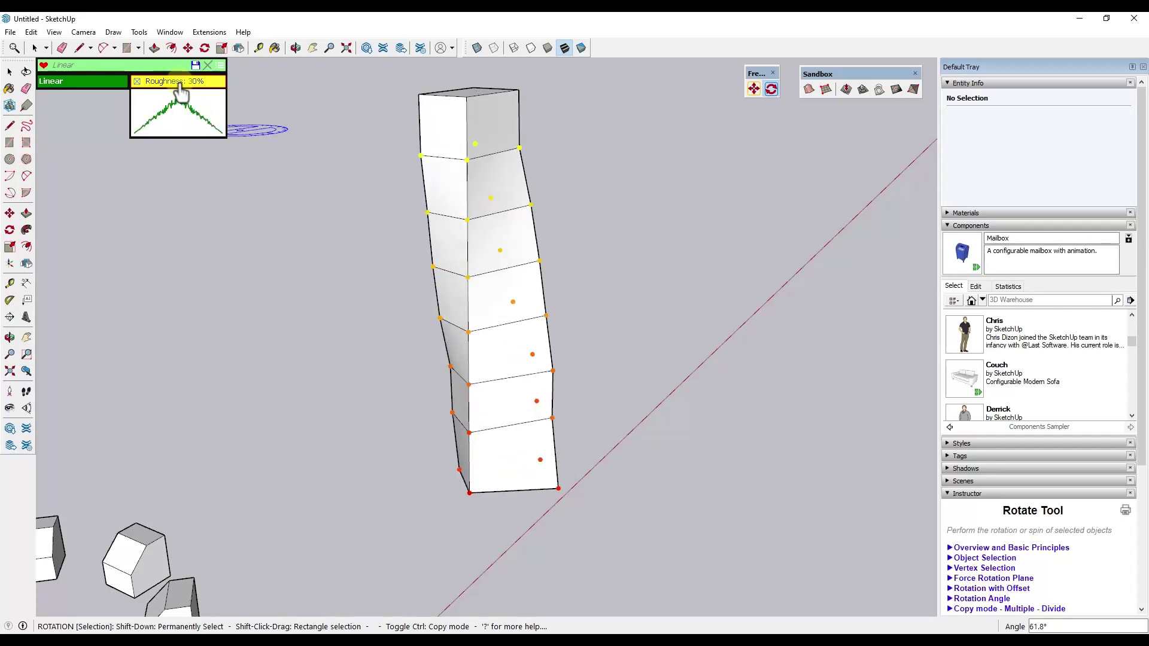
click(138, 82)
- Change the tower's Smoove rotation angle to 75°, 180° and finally 90°
middle_drag(632, 265, 397, 272)
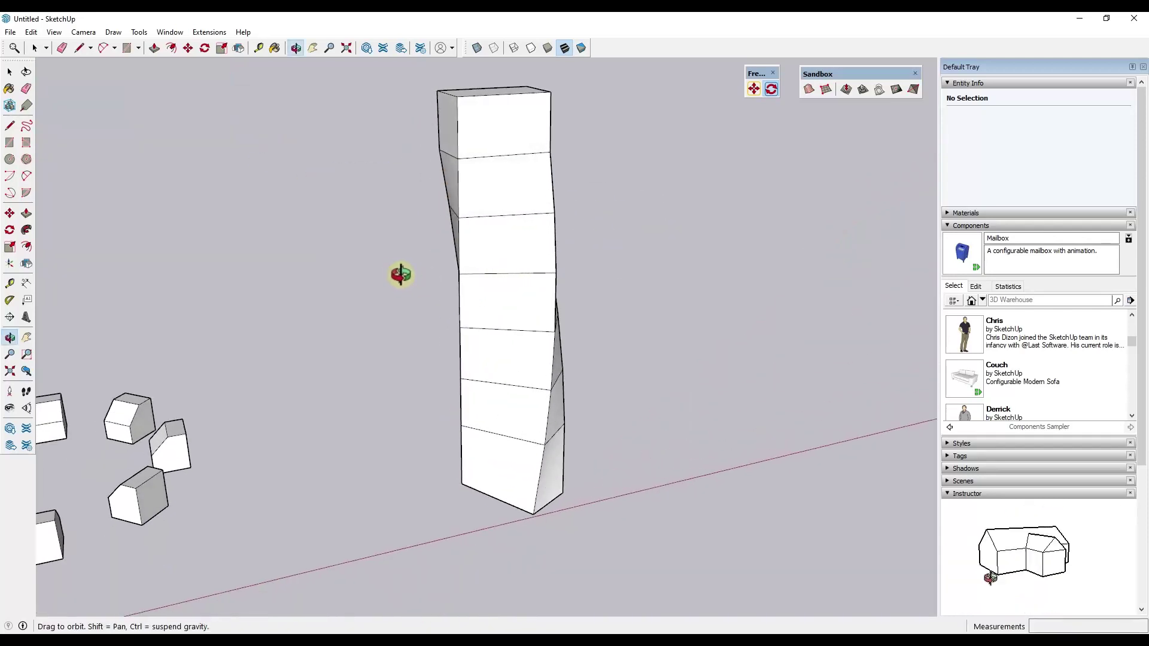
scroll(425, 359, down, 3)
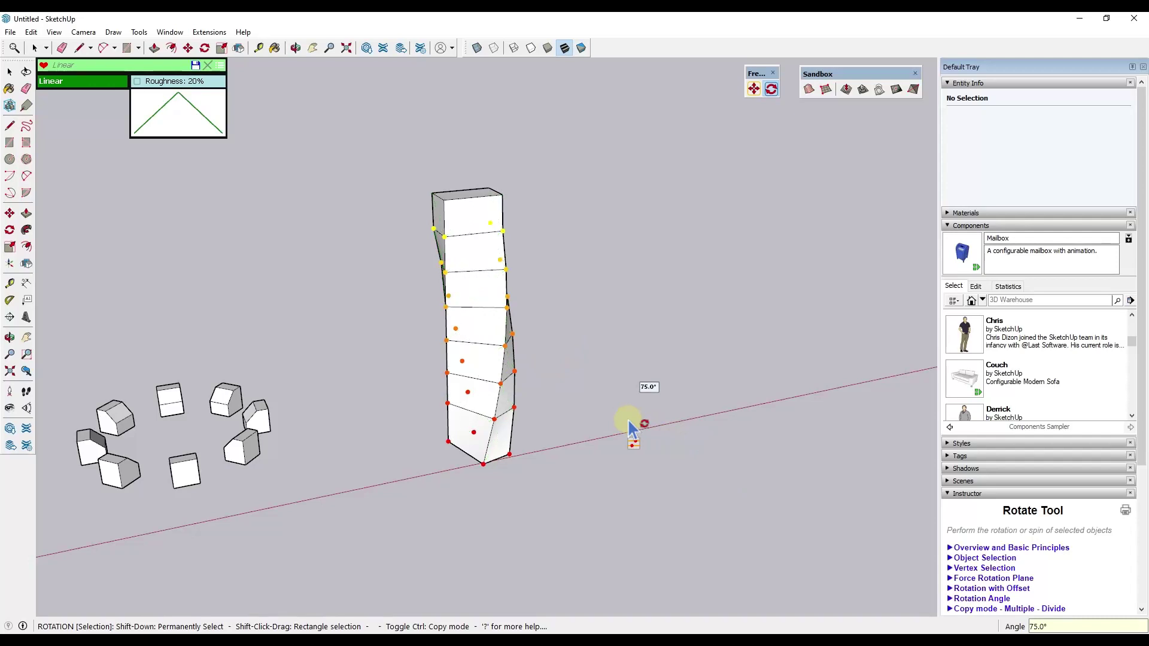
key(Return)
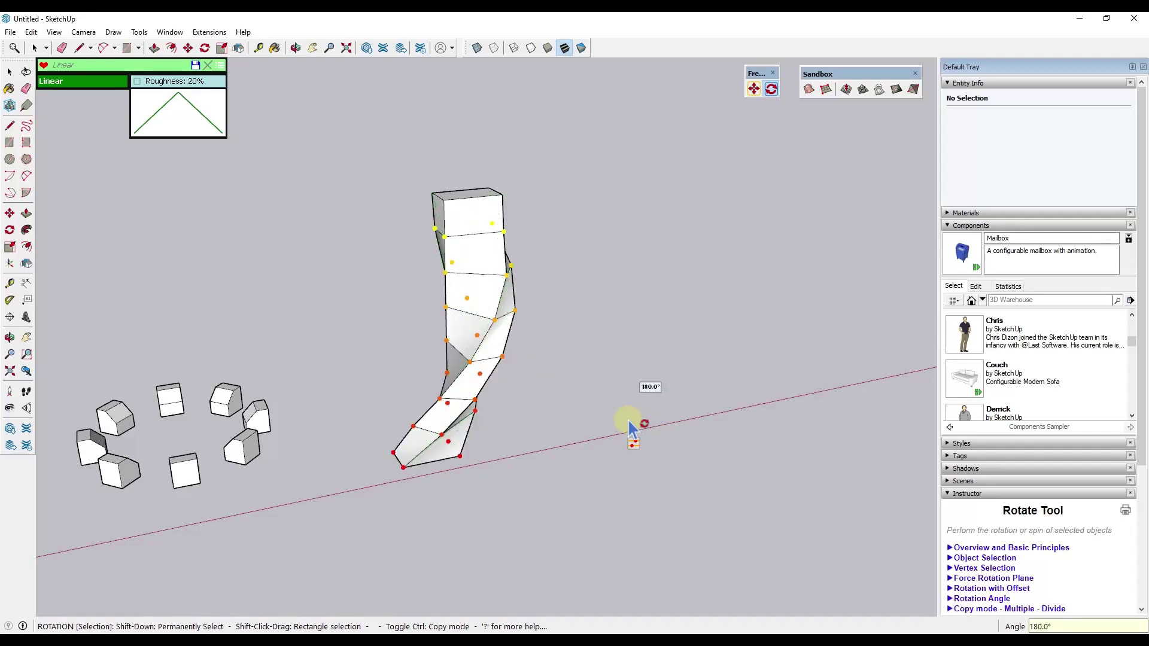
text(90)
key(Return)
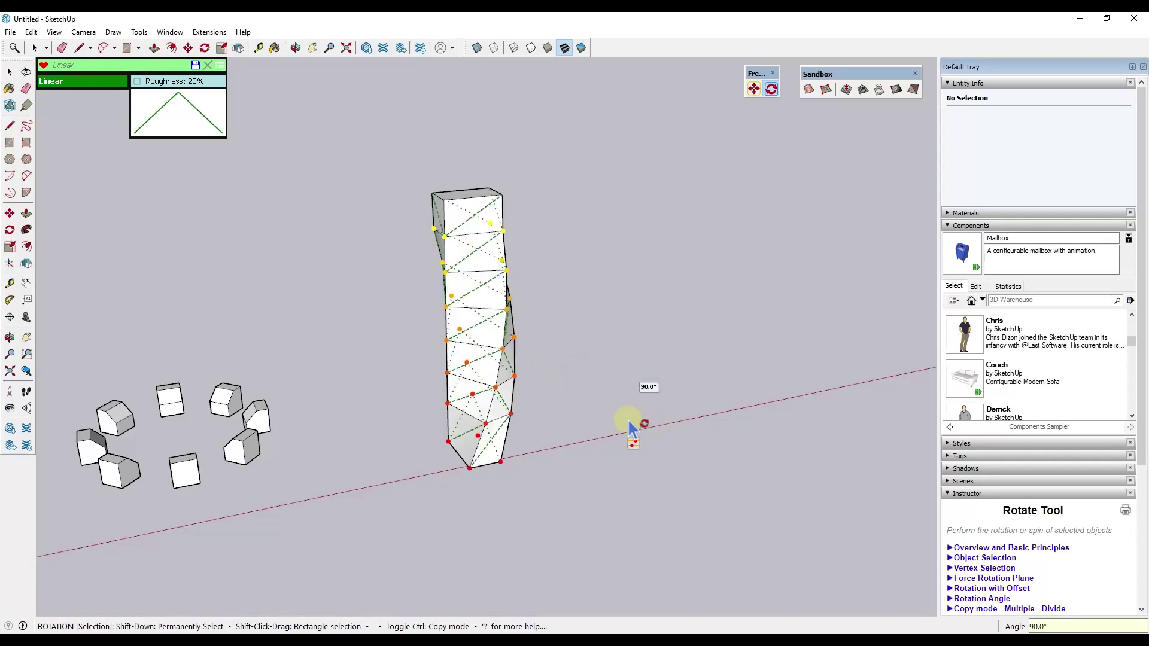